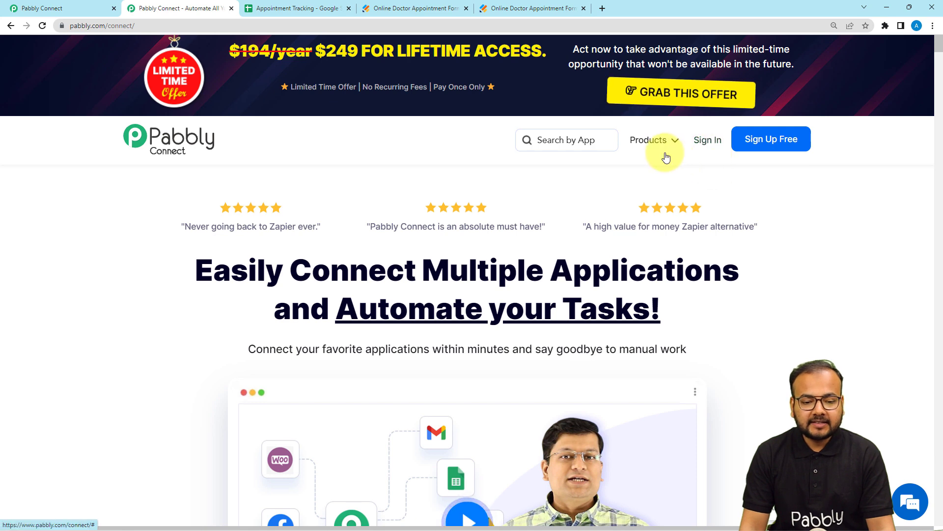
Switch to the Pabbly Connect dashboard and create a workflow named "Update Existing Google Sheets Cells"
mouse_move(653, 142)
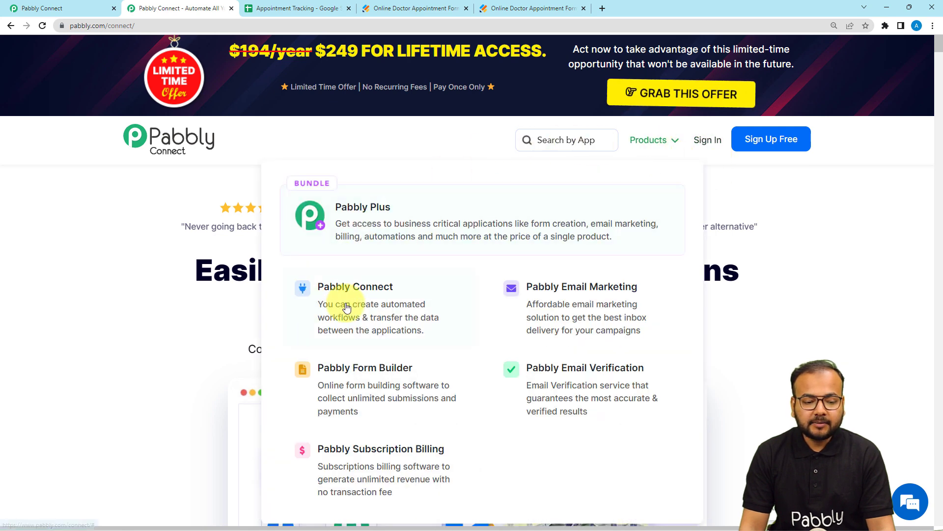
click(66, 8)
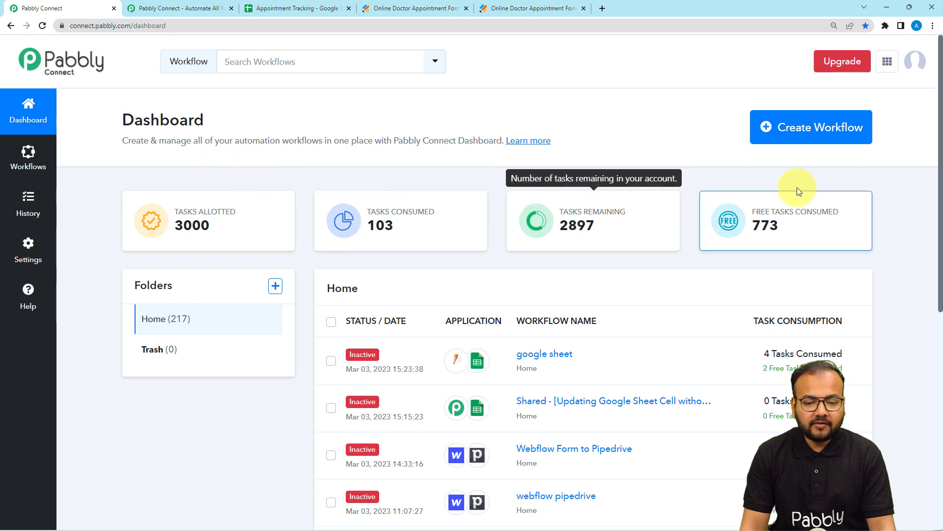
click(829, 128)
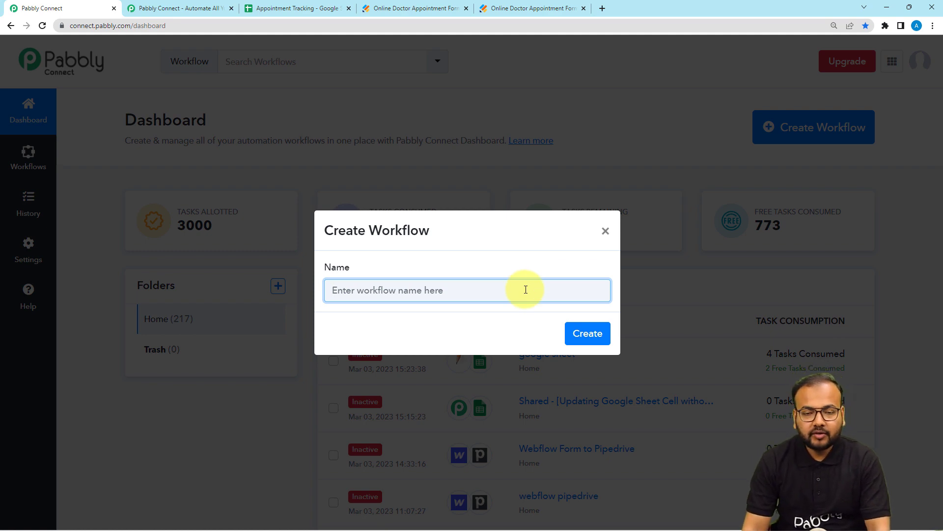
text(U)
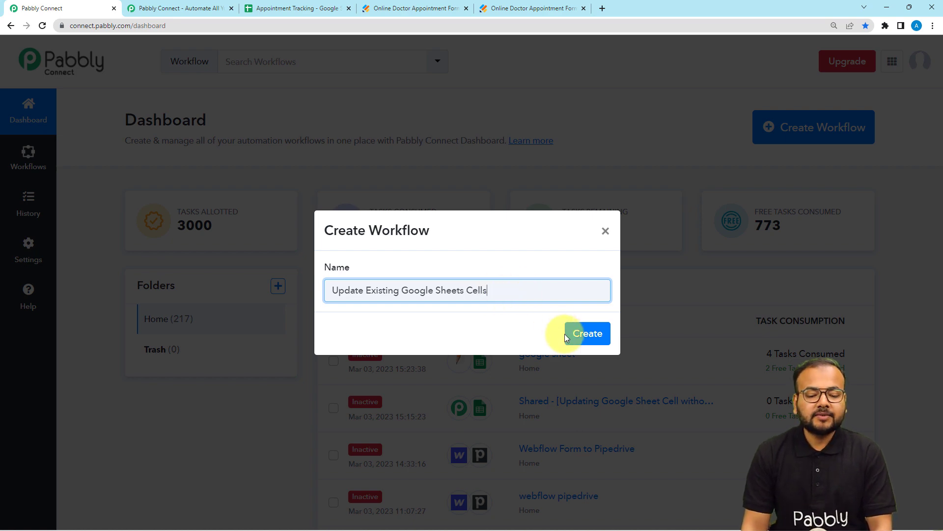
click(585, 332)
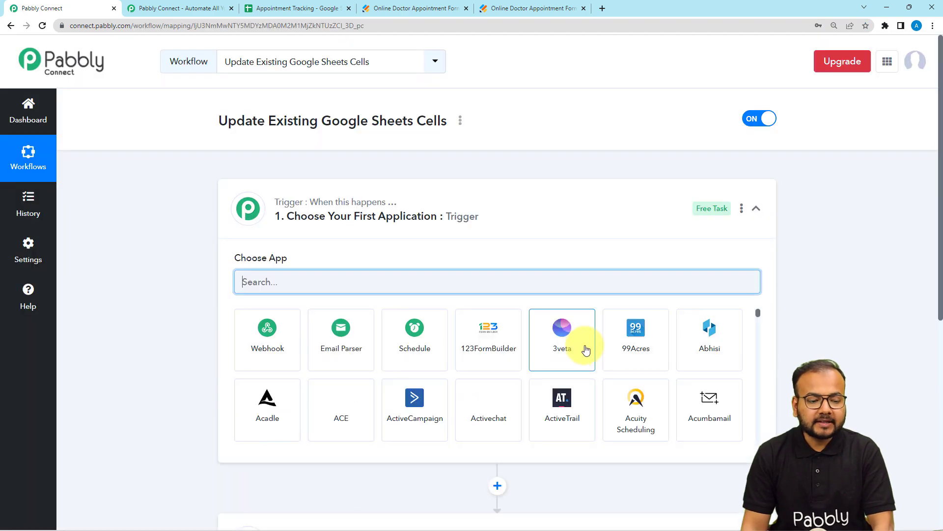
Examine the Appointment Tracking spreadsheet's columns and sample row and the Jotform doctor appointment form's fields, and return to the Pabbly Connect workflow
click(258, 211)
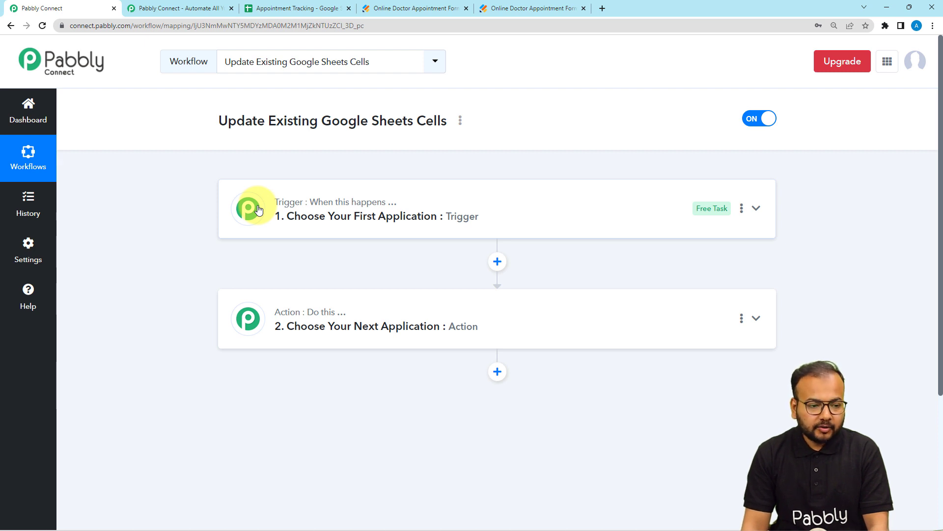
click(264, 7)
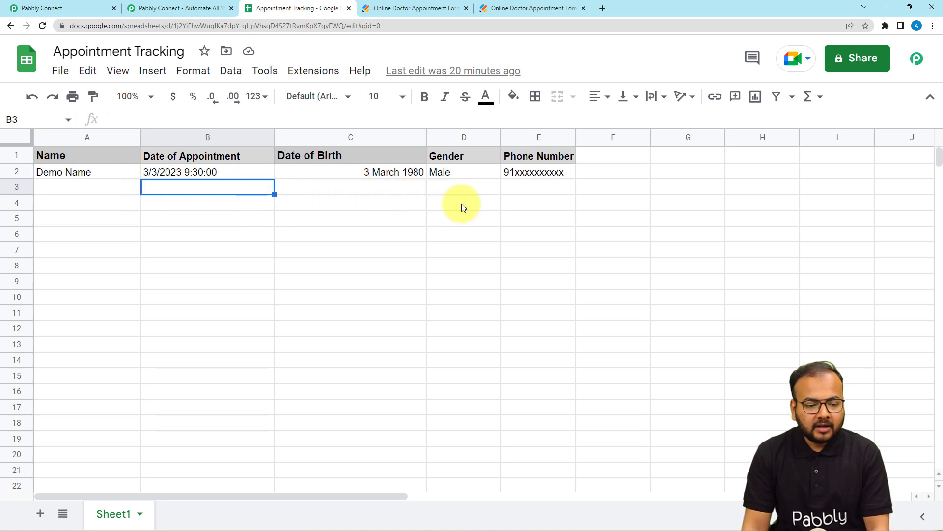
click(429, 9)
scroll(423, 213, down, 4)
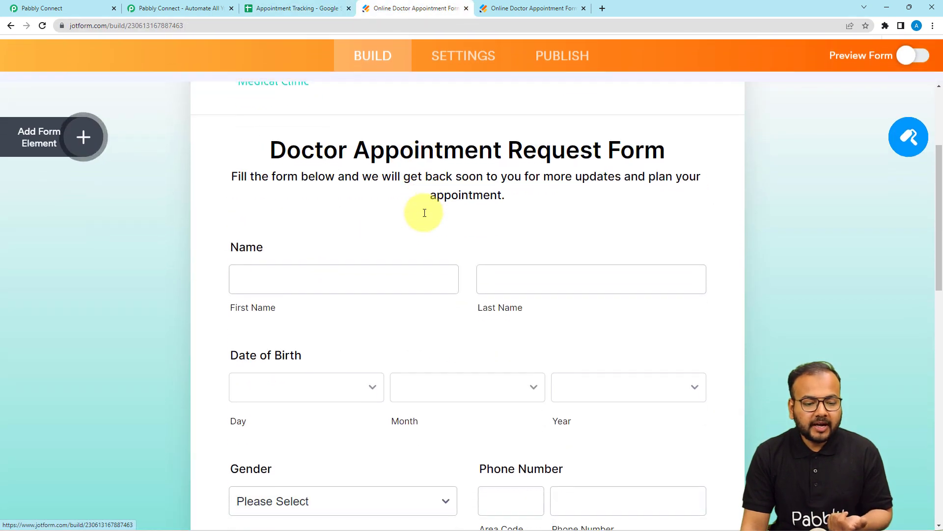
click(316, 9)
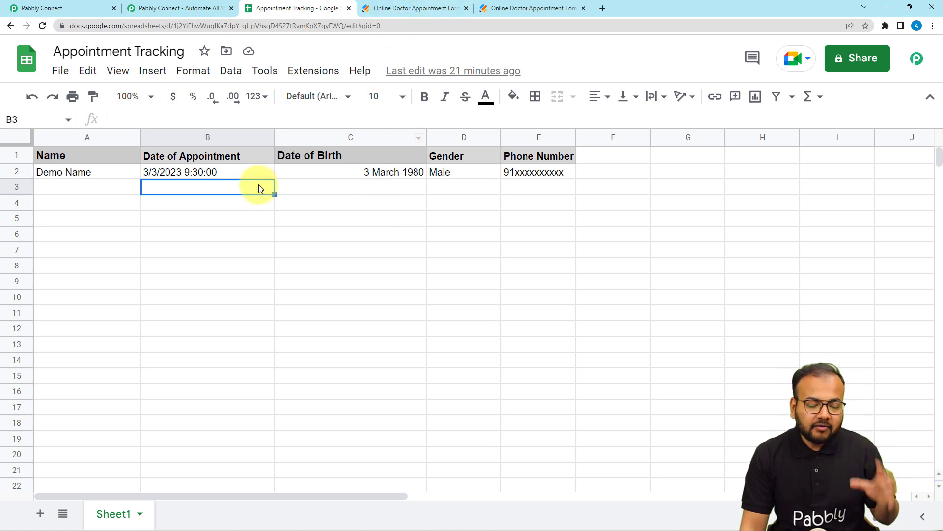
double_click(228, 170)
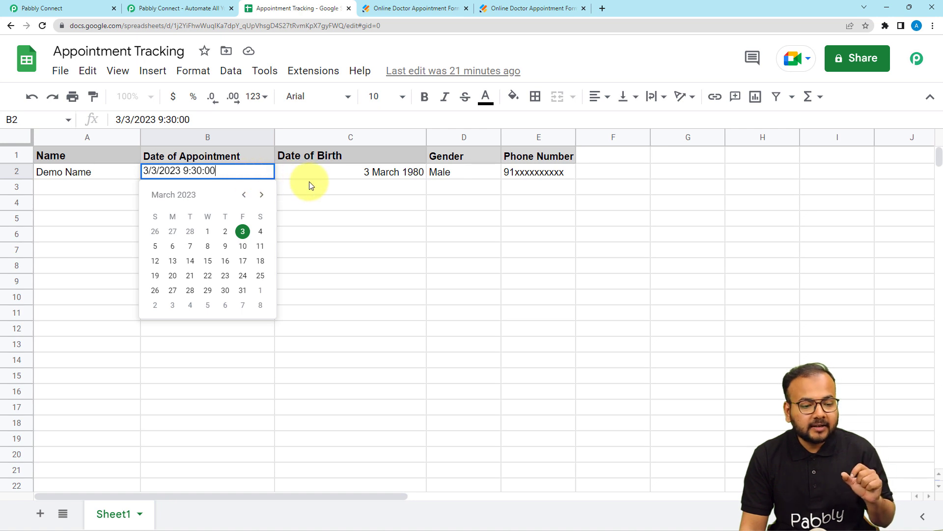
click(308, 178)
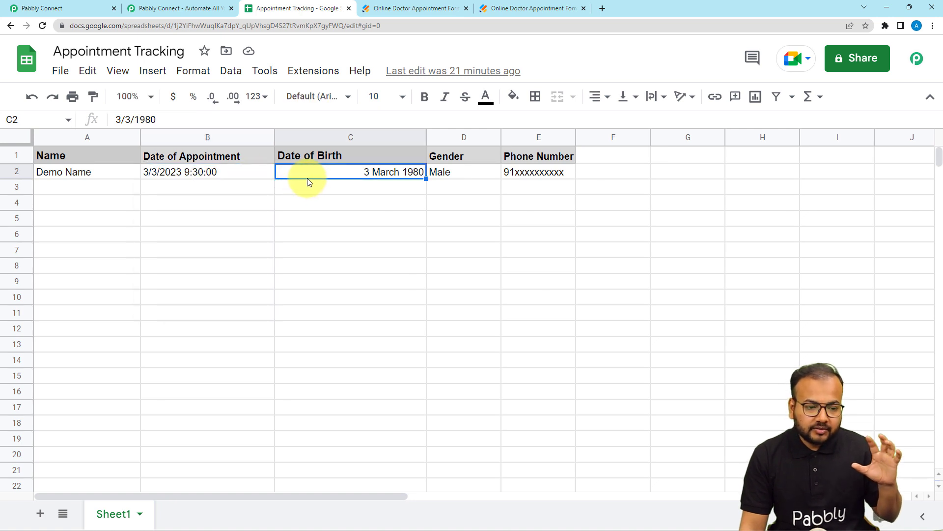
click(90, 2)
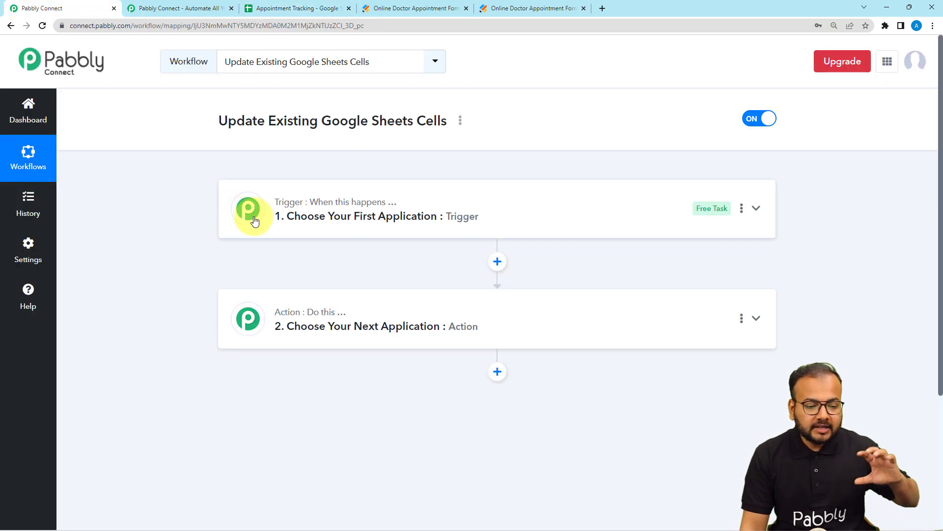
mouse_move(294, 279)
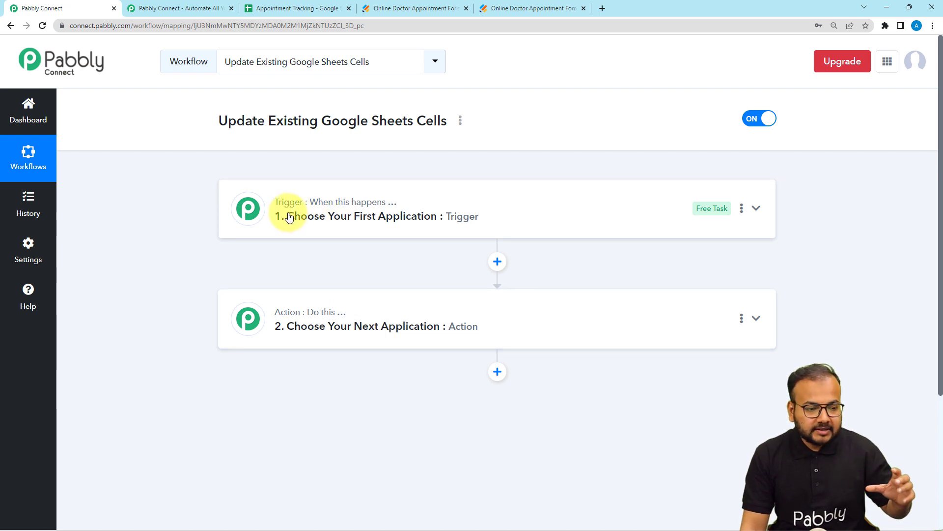
click(288, 11)
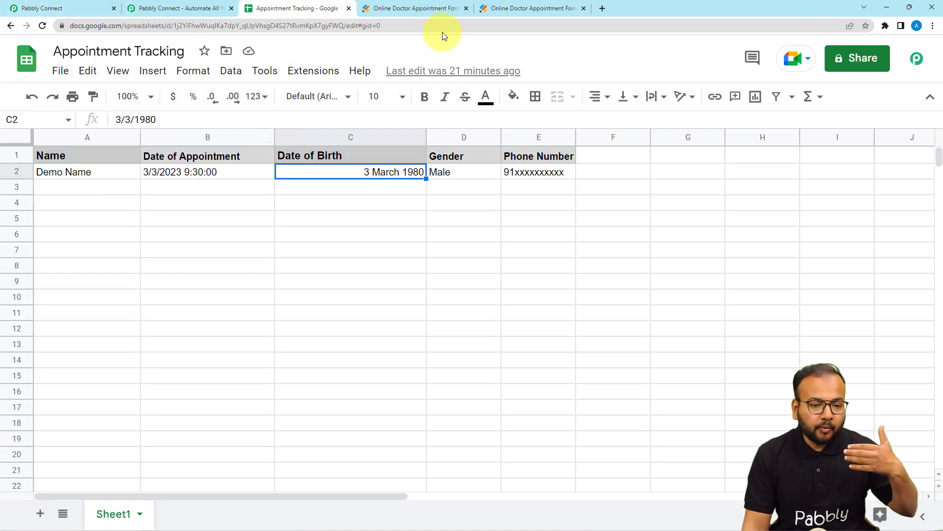
click(438, 10)
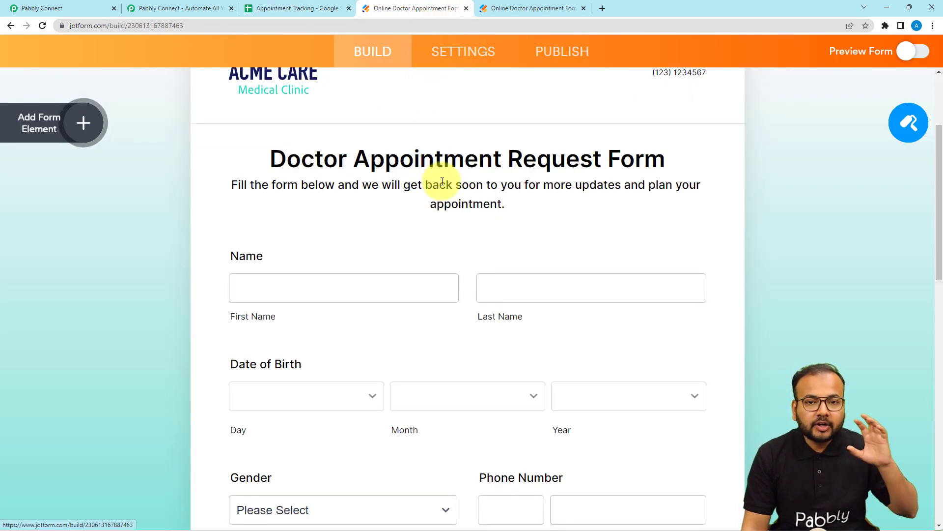
click(63, 8)
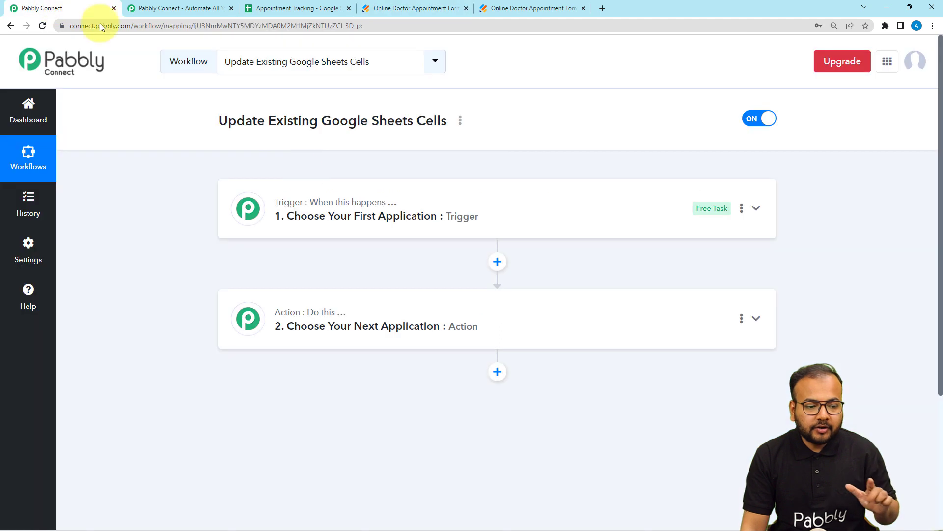
Choose JotForm as the workflow's trigger application
click(329, 209)
scroll(328, 216, down, 2)
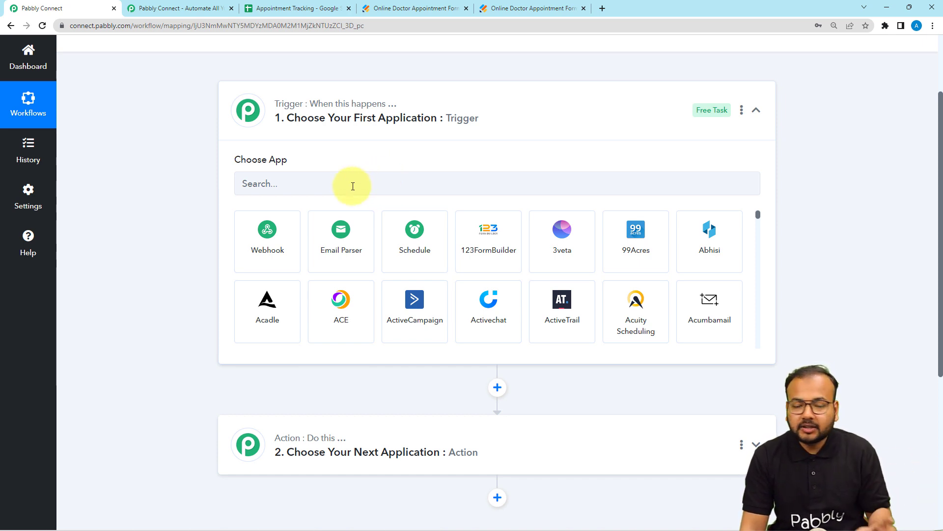
click(356, 188)
text(j)
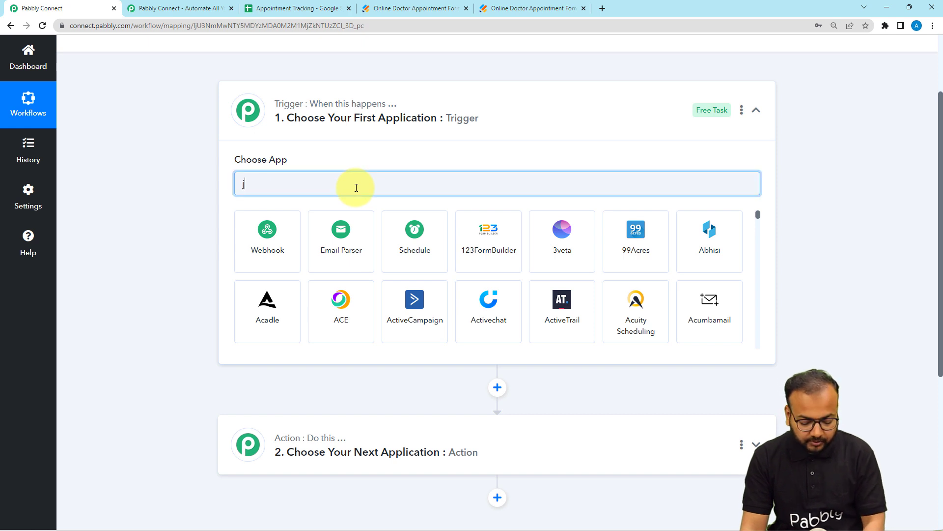
text(otf)
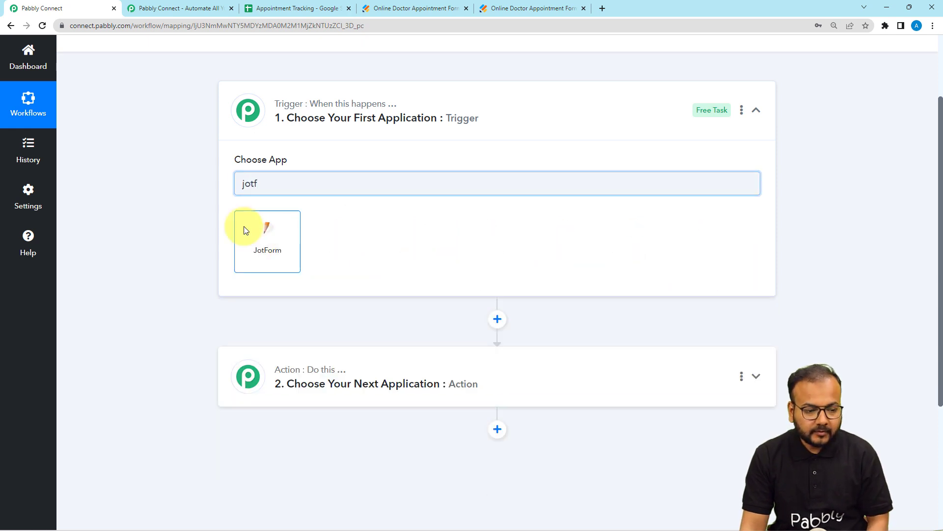
click(252, 239)
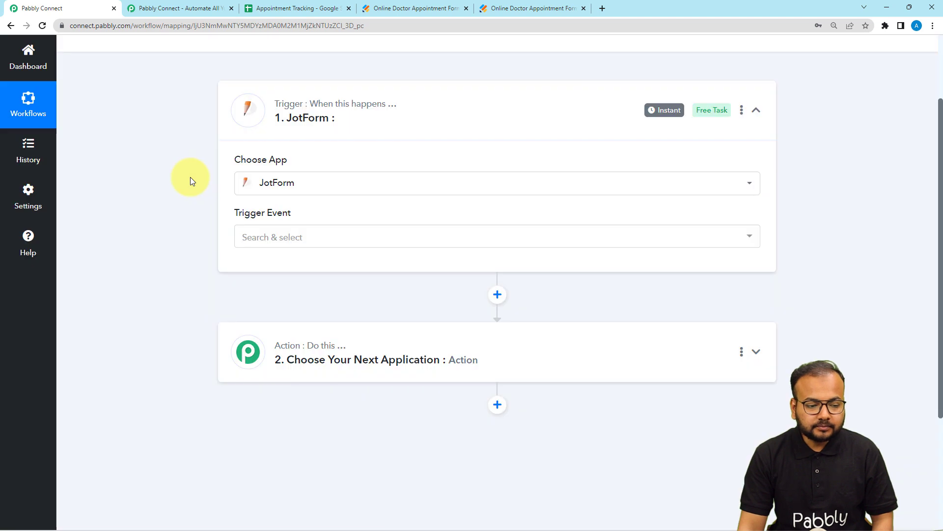
Set the JotForm trigger event to New Response
scroll(206, 207, down, 1)
click(271, 191)
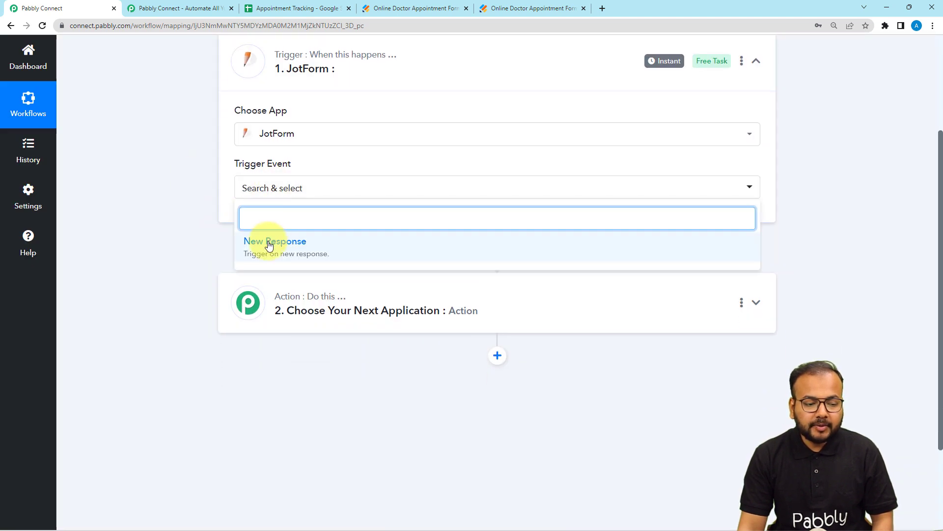
click(269, 246)
scroll(193, 181, down, 1)
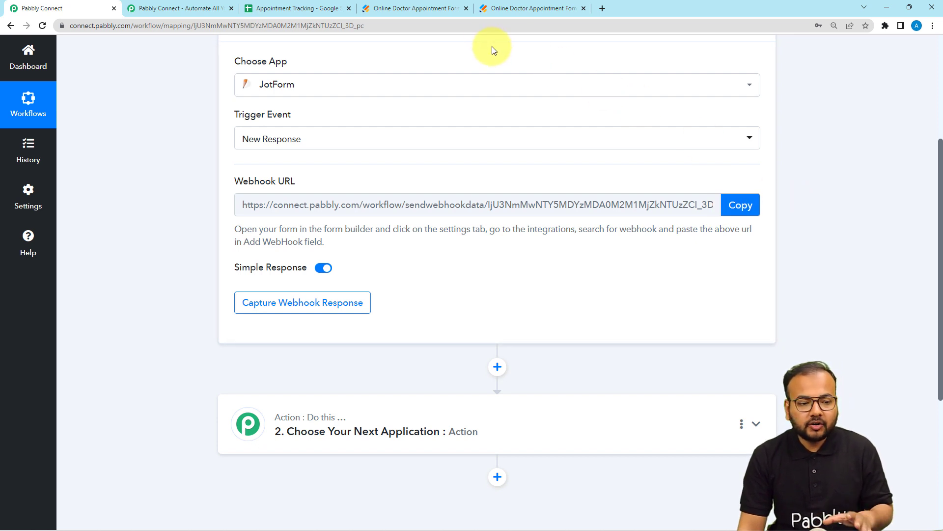
scroll(317, 155, up, 1)
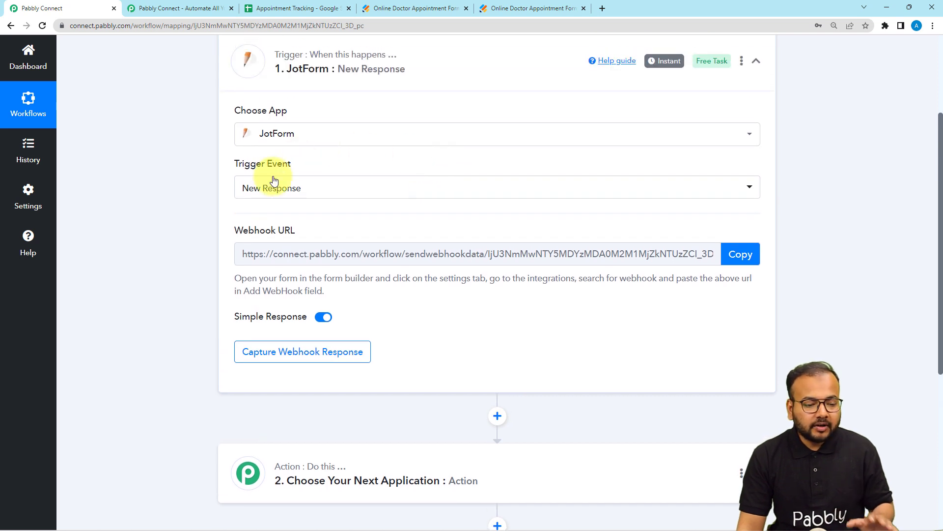
Switch to Jotform and remove the existing WebHooks integration from the Online Doctor Appointment Form
click(386, 11)
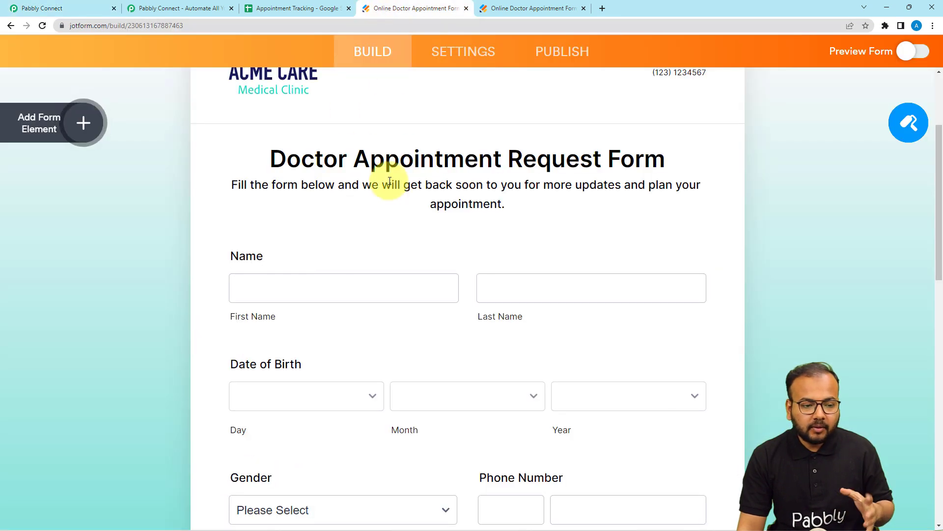
scroll(389, 186, up, 2)
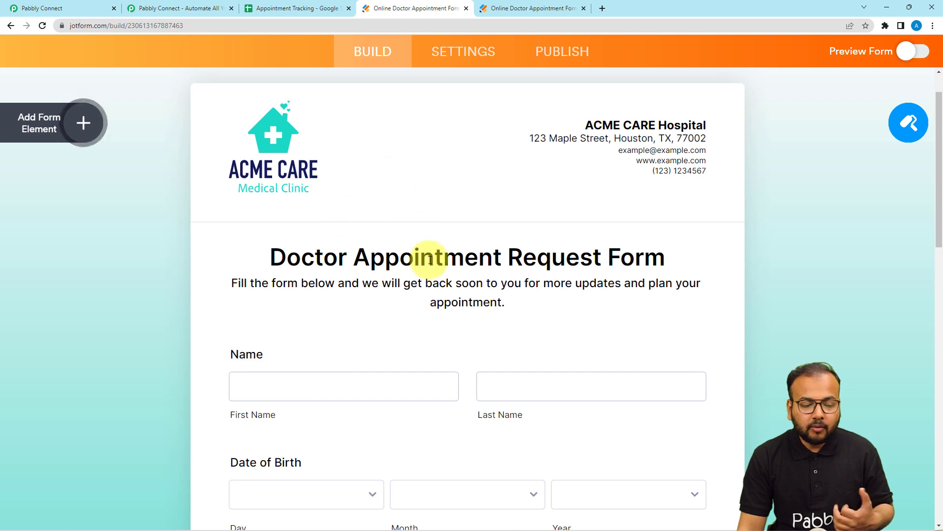
click(470, 63)
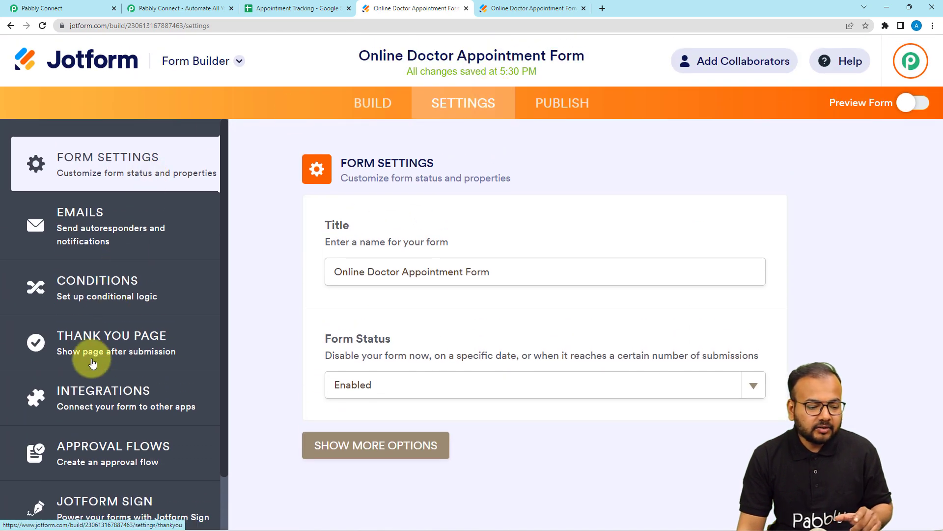
click(106, 405)
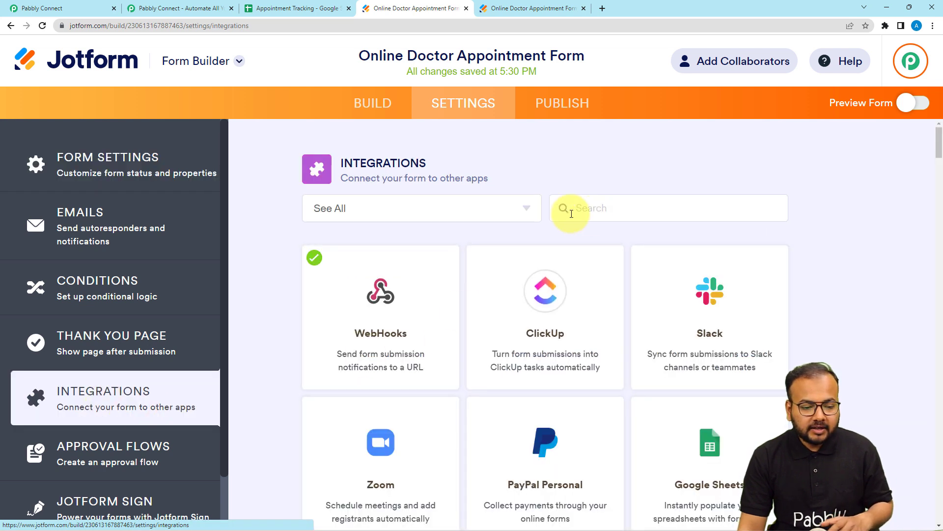
click(348, 324)
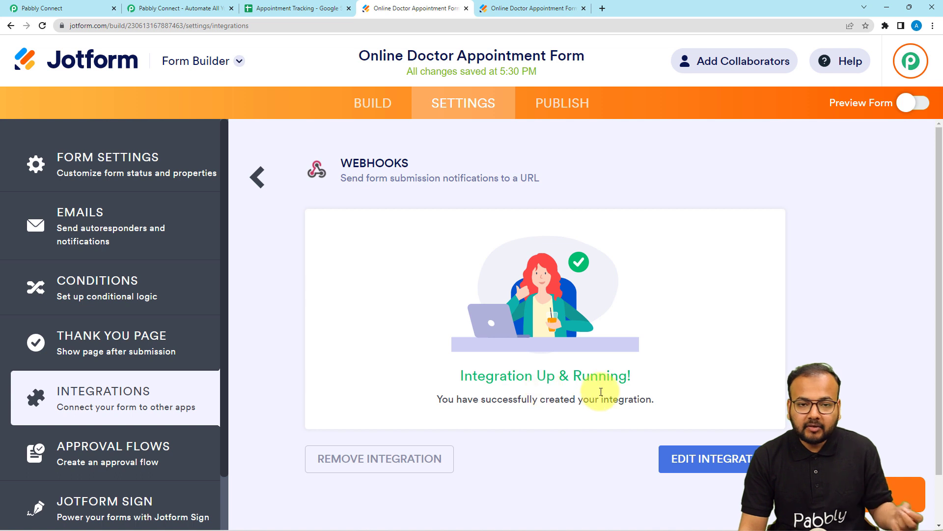
click(432, 459)
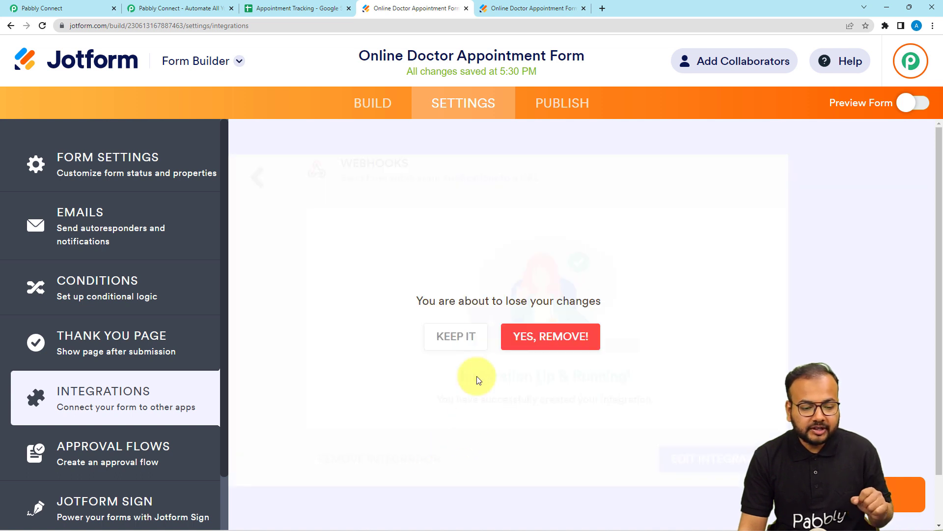
click(526, 343)
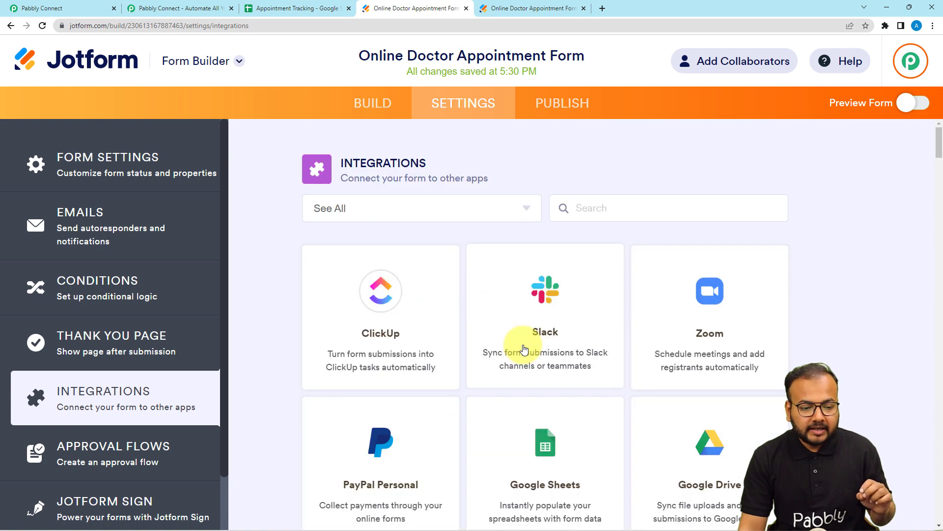
Search the form's integrations for "we" and open the WebHooks integration
click(594, 208)
text(we)
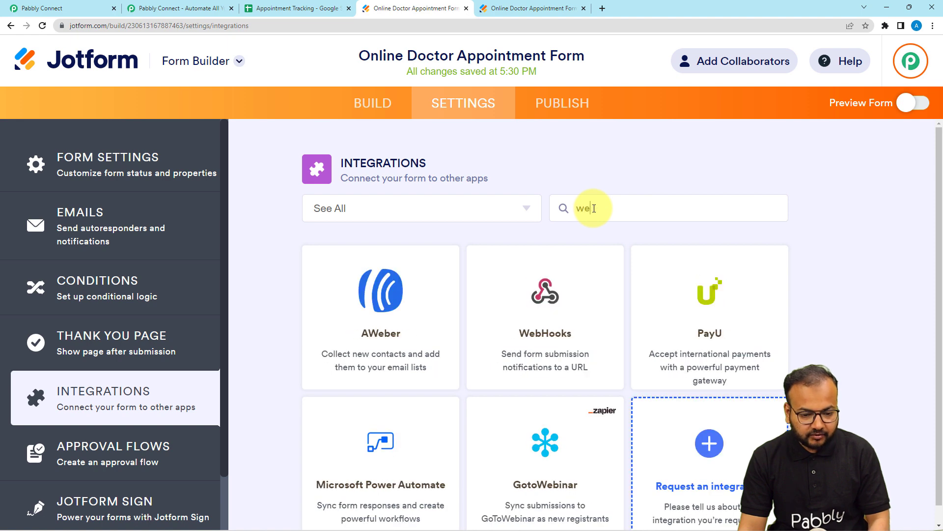
click(560, 295)
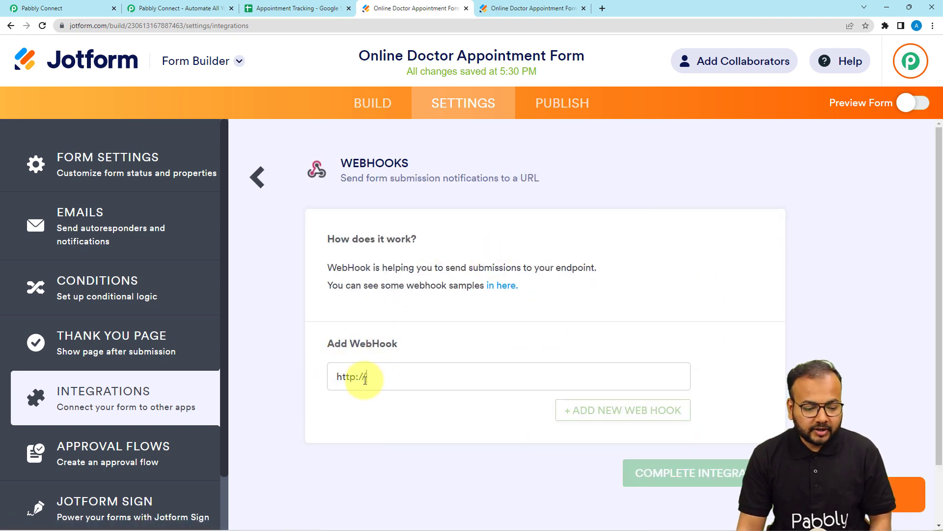
Switch to the Pabbly Connect workflow and copy the JotForm trigger's webhook URL
drag(374, 380, 327, 380)
click(76, 9)
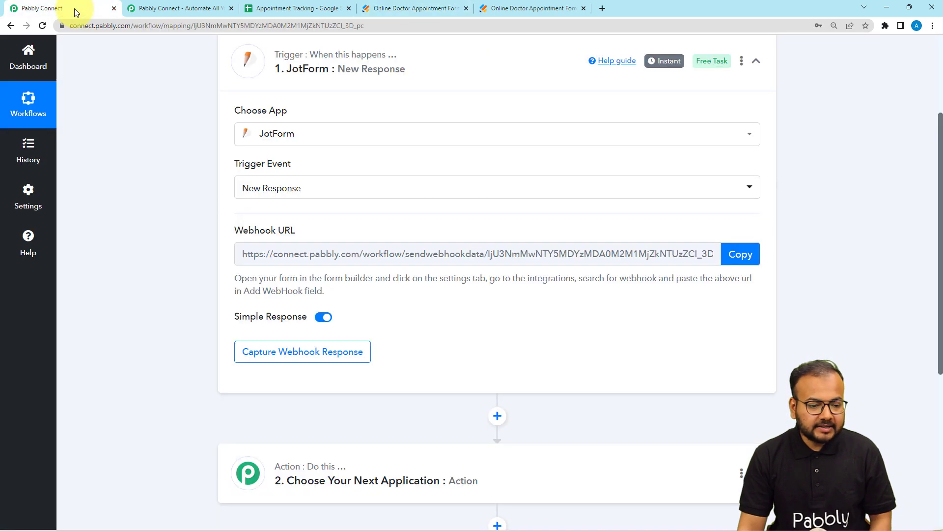
click(752, 256)
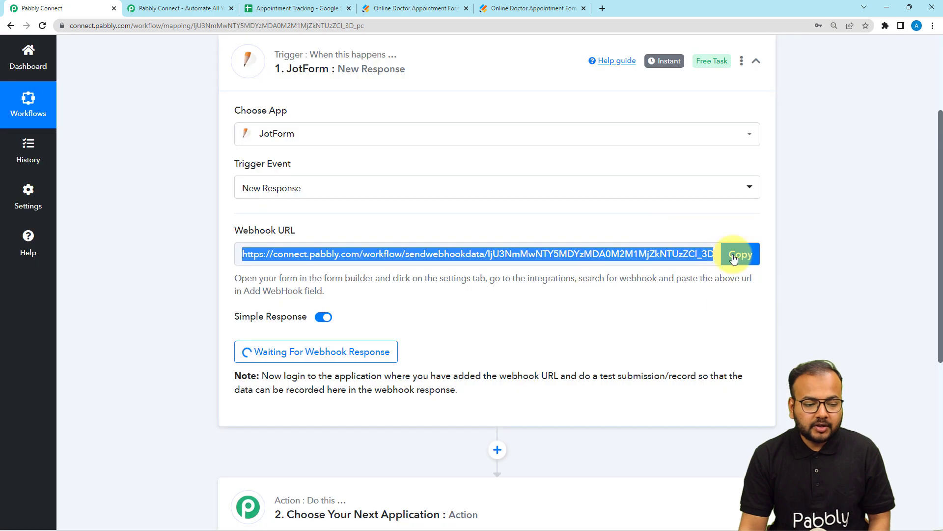
Return to Jotform, replace the Add WebHook placeholder with the copied URL, and complete and finish the WebHooks integration
click(416, 5)
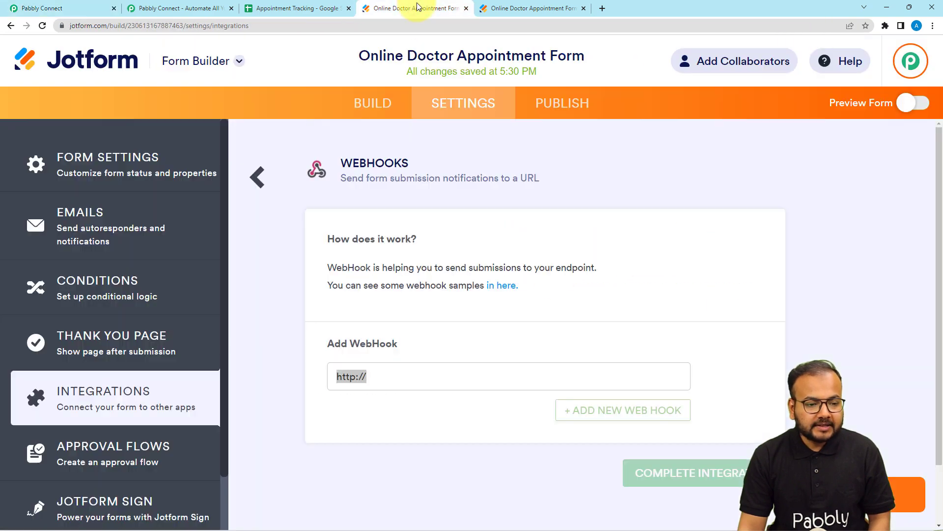
triple_click(376, 375)
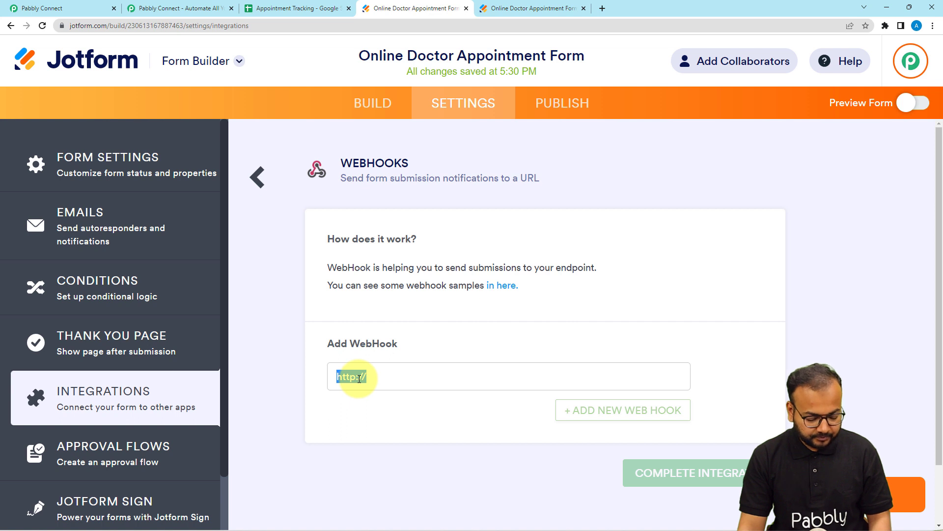
key(ctrl+v)
click(372, 404)
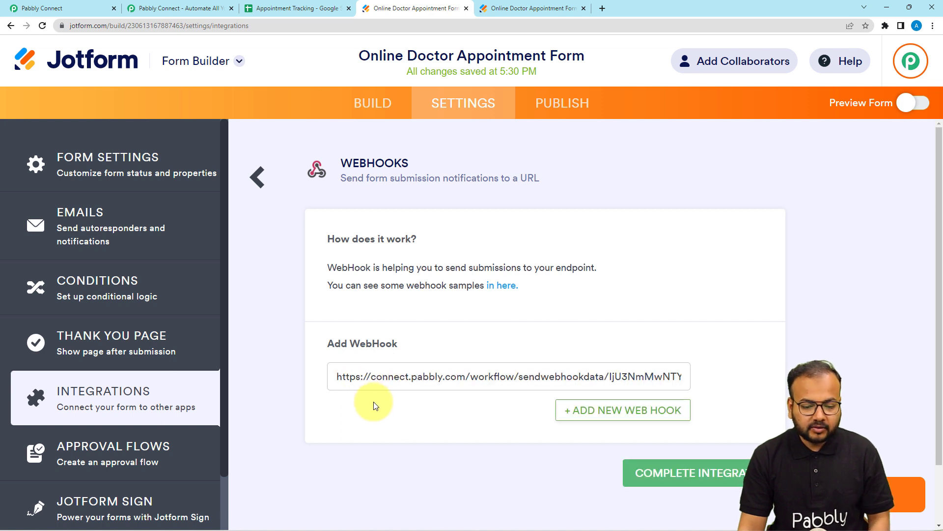
click(671, 479)
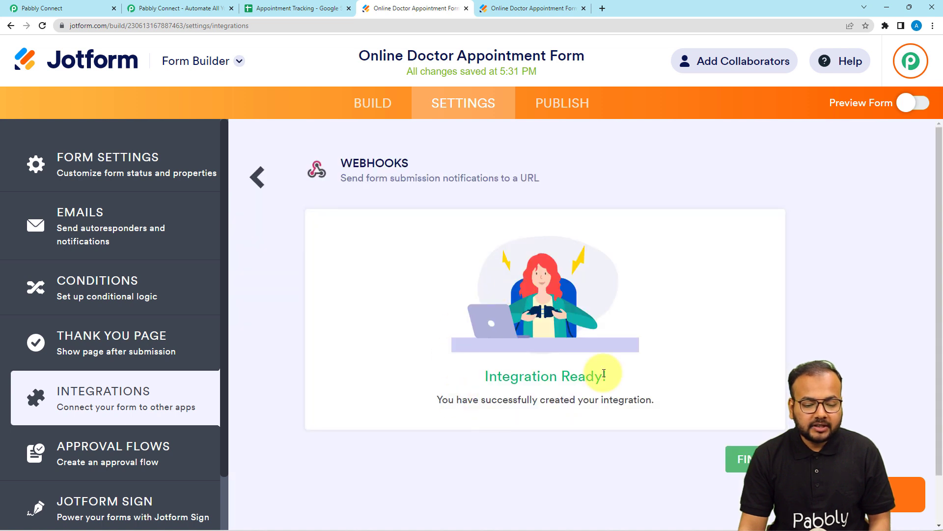
click(740, 459)
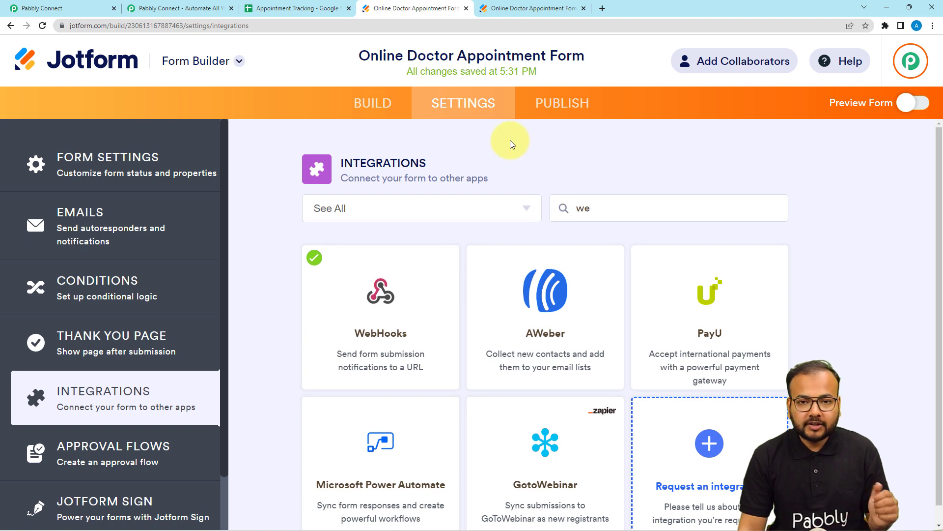
Check that the Pabbly Connect trigger is waiting for a response and open the published Online Doctor Appointment Form in a new tab
click(560, 116)
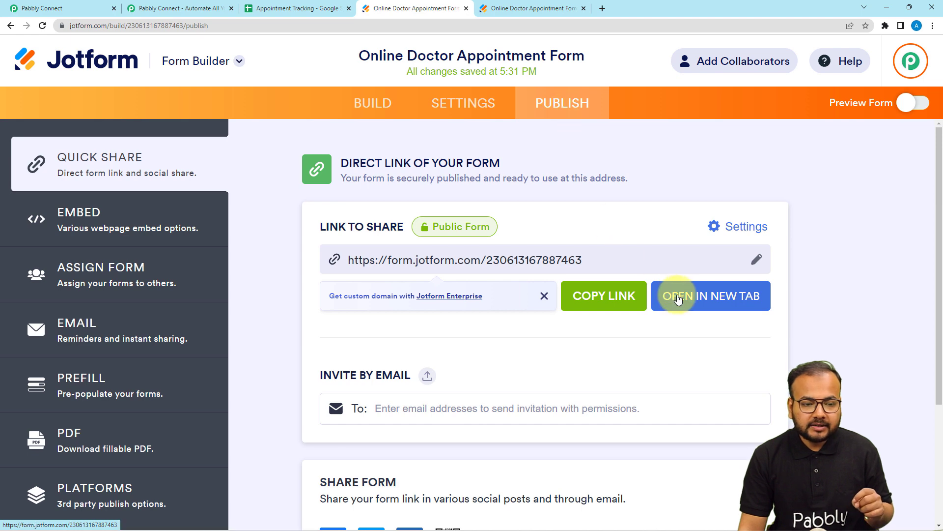
click(98, 5)
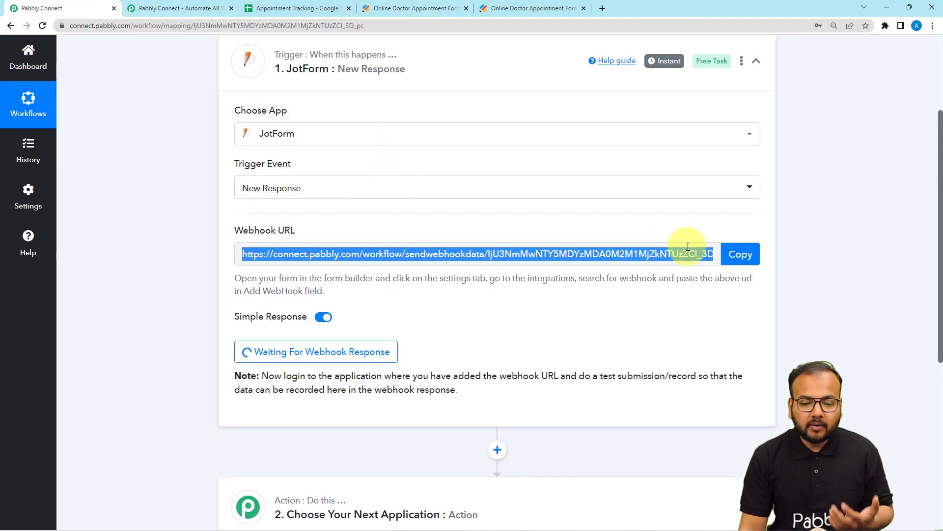
scroll(735, 256, down, 3)
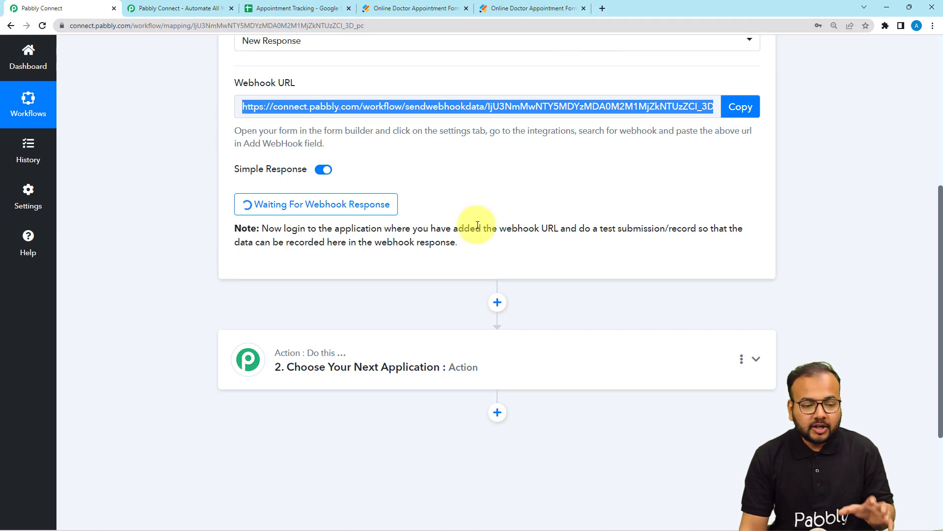
click(454, 5)
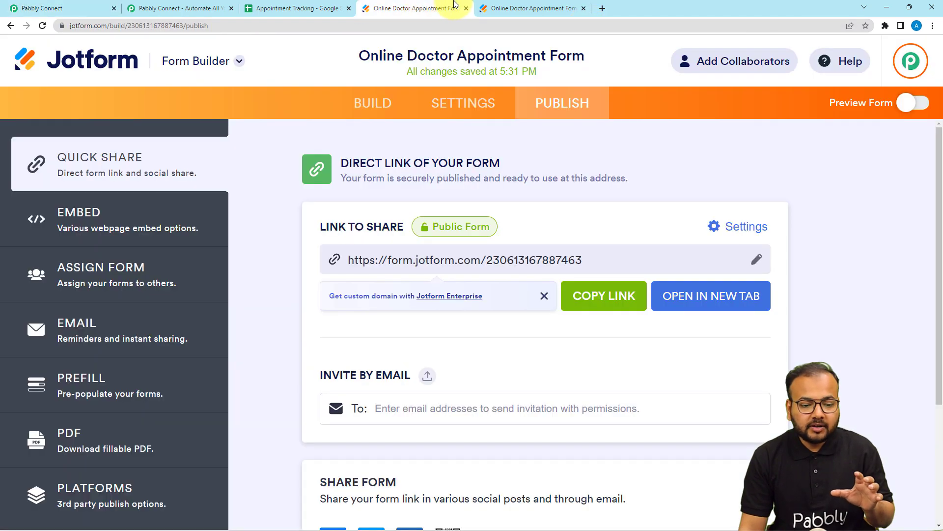
click(515, 10)
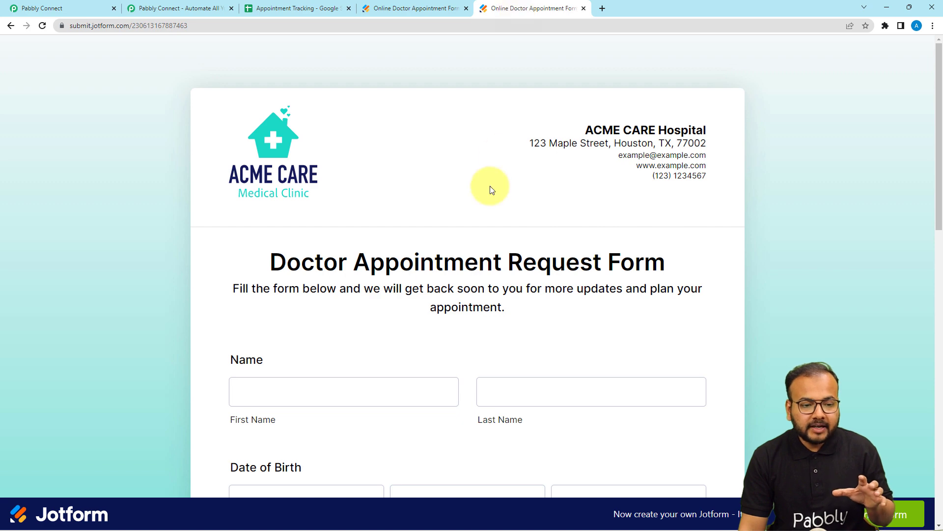
click(417, 11)
click(725, 292)
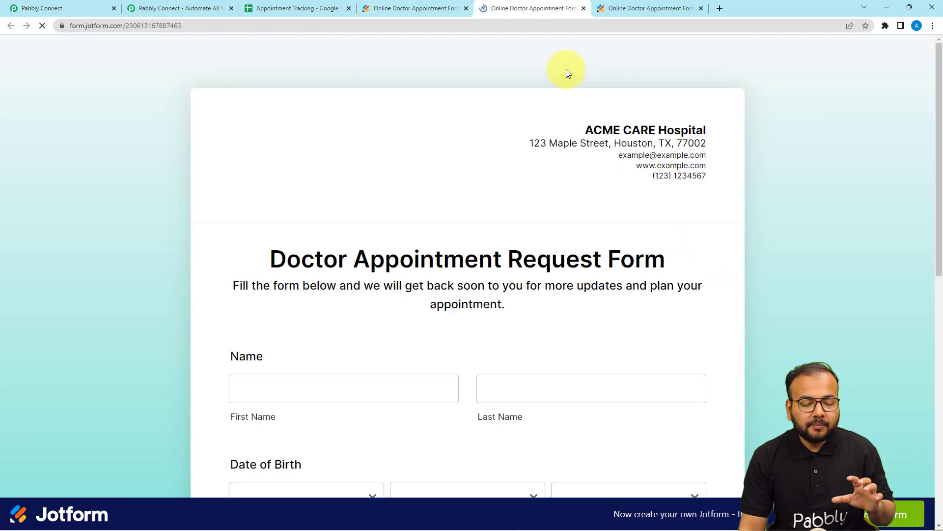
scroll(573, 95, down, 3)
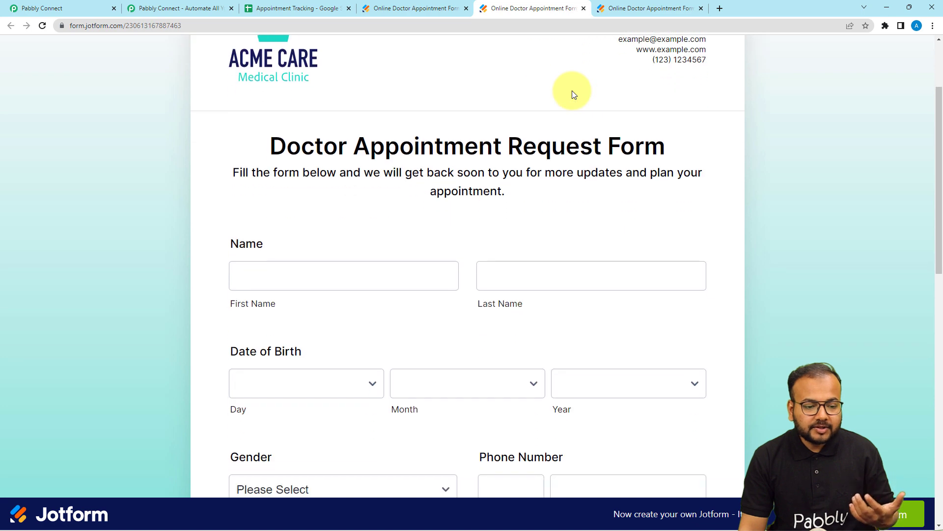
Fill in the patient's first and last name on the request form, matching the existing row in the Appointment Tracking sheet
click(84, 8)
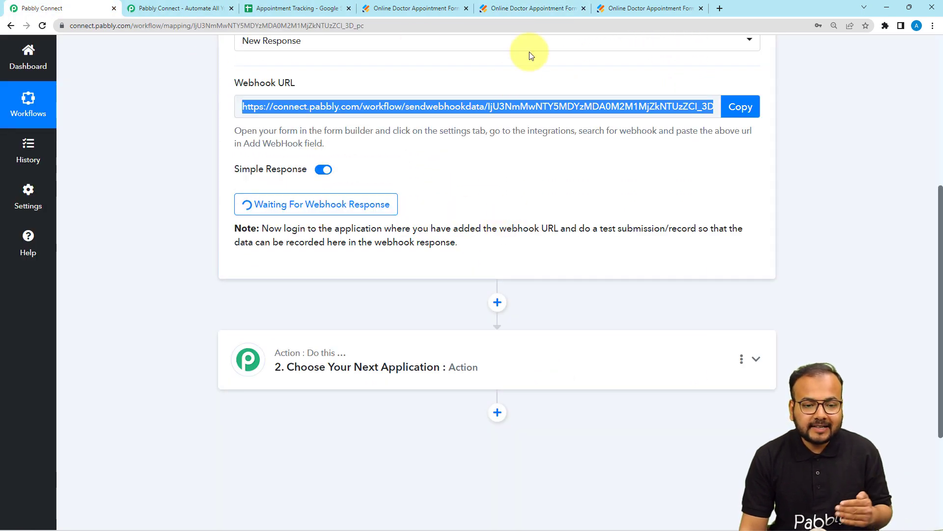
click(537, 10)
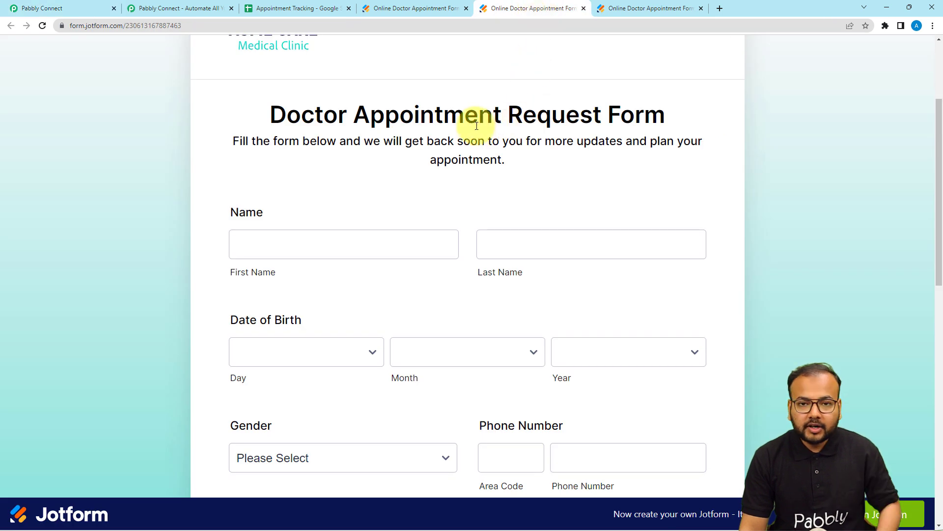
click(373, 249)
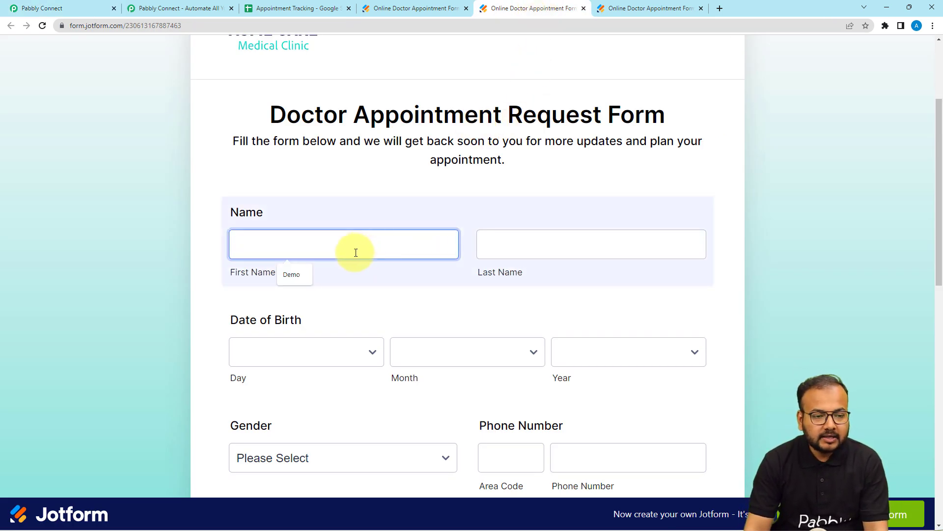
click(302, 11)
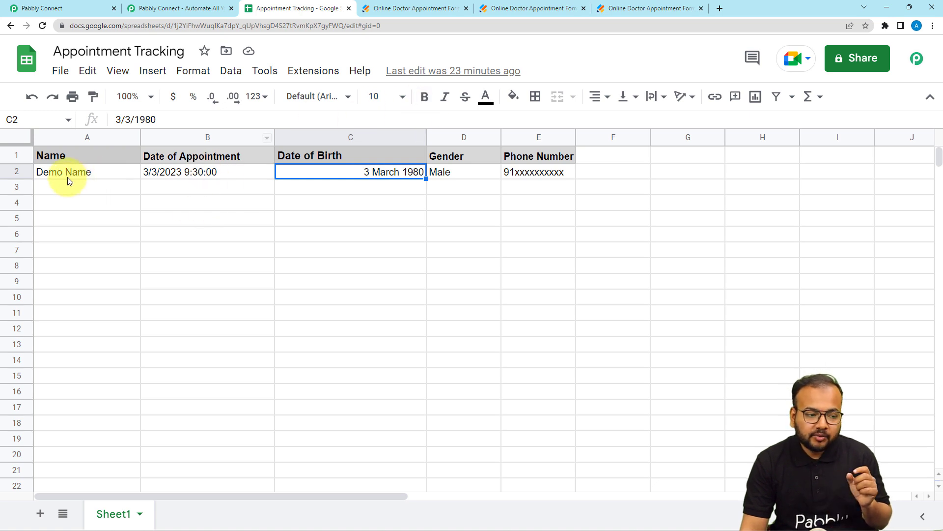
click(45, 173)
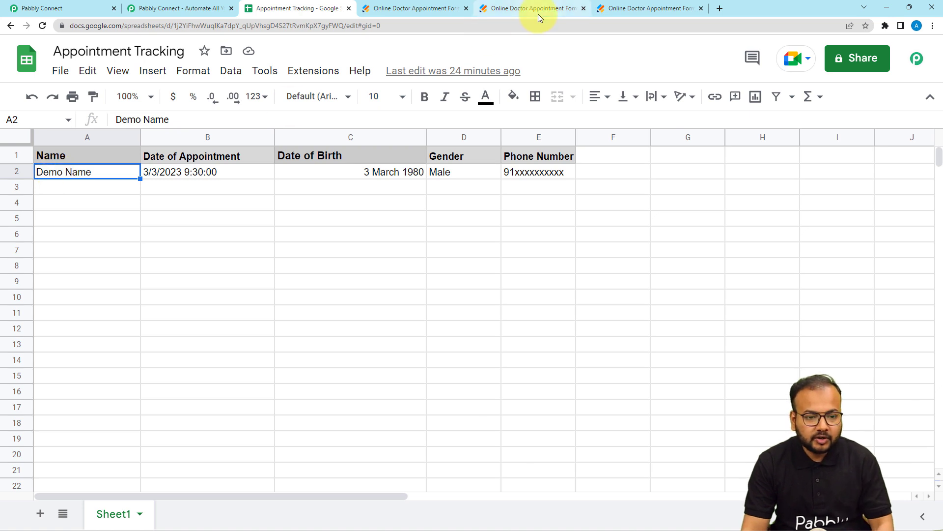
click(515, 8)
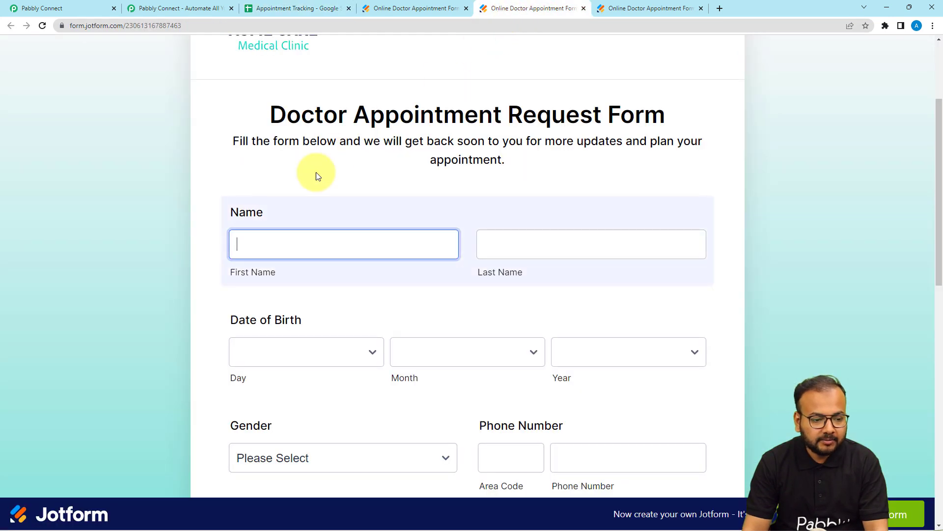
text(Demo)
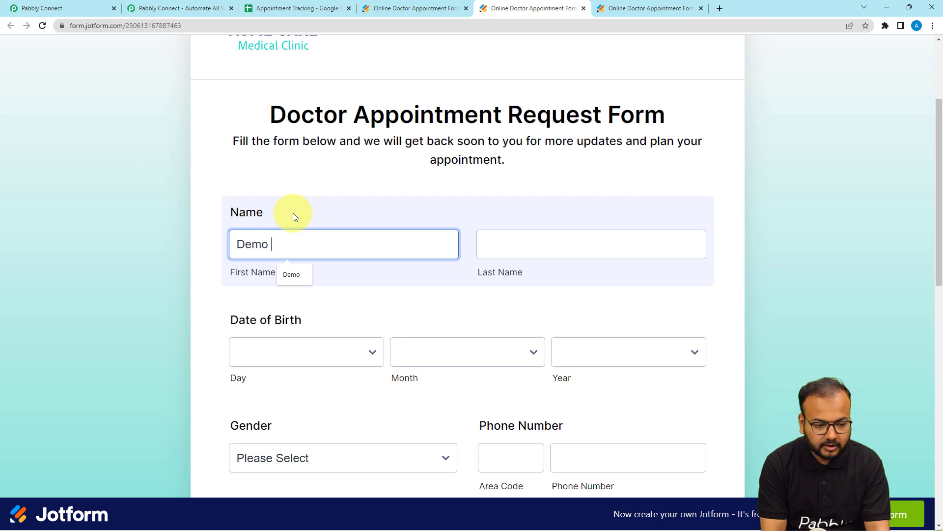
click(525, 240)
click(526, 240)
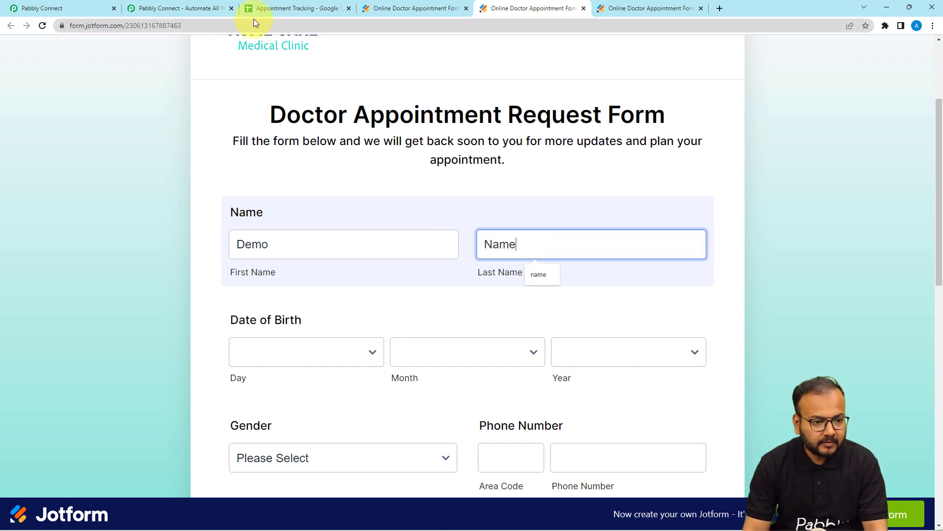
Set the patient's day, month and year of birth on the form to match the Appointment Tracking sheet
click(280, 11)
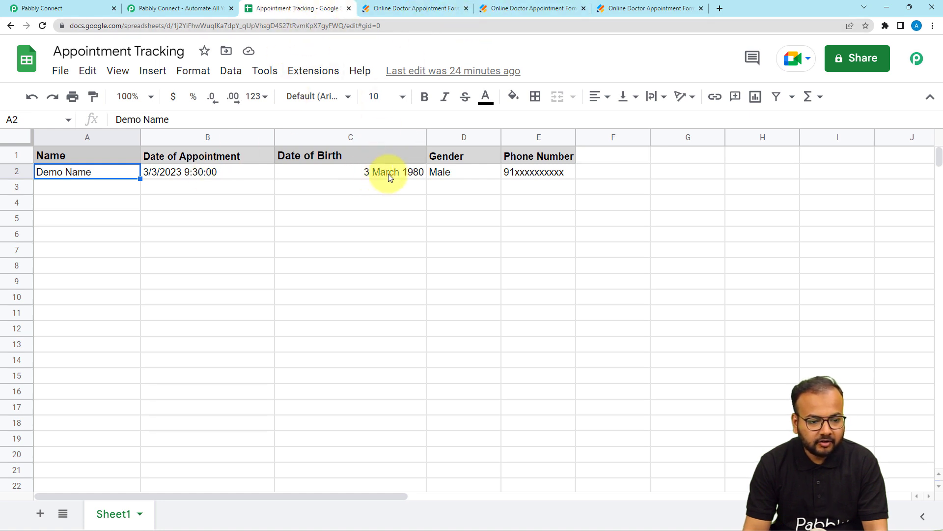
click(497, 4)
scroll(258, 381, down, 1)
click(309, 308)
click(308, 306)
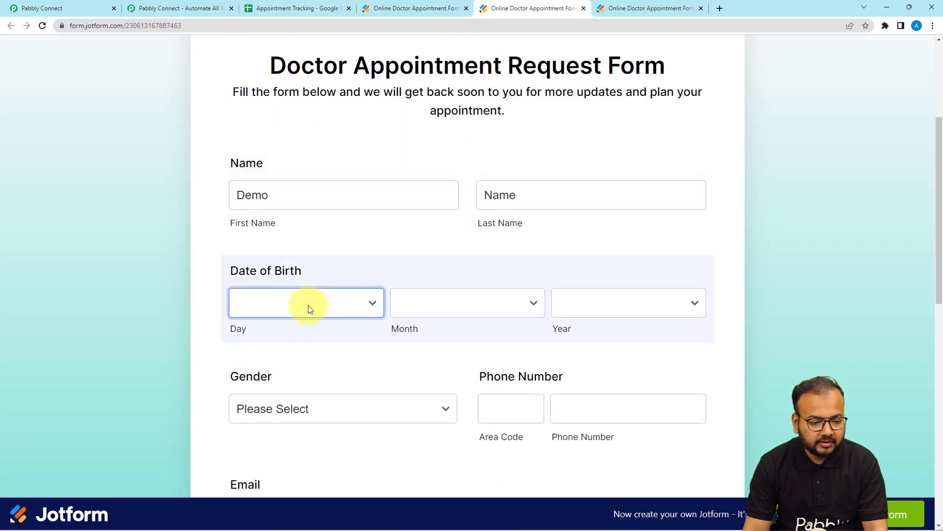
click(309, 309)
scroll(282, 88, down, 1)
click(274, 29)
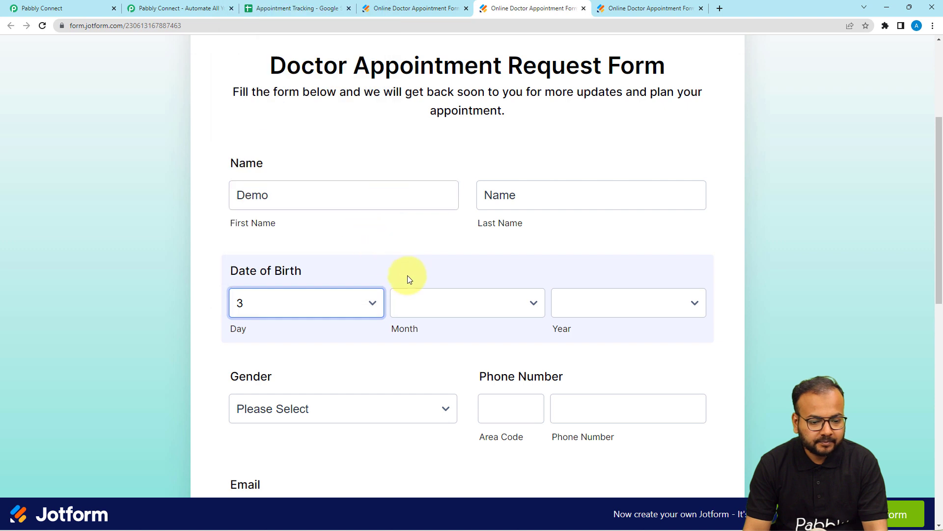
click(420, 302)
click(428, 368)
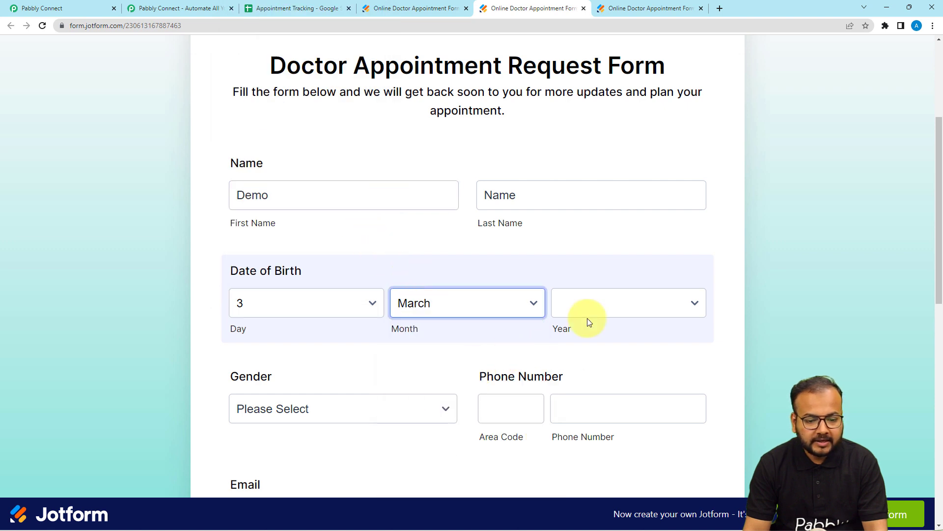
click(588, 314)
scroll(591, 163, down, 3)
scroll(601, 211, down, 10)
scroll(602, 212, up, 4)
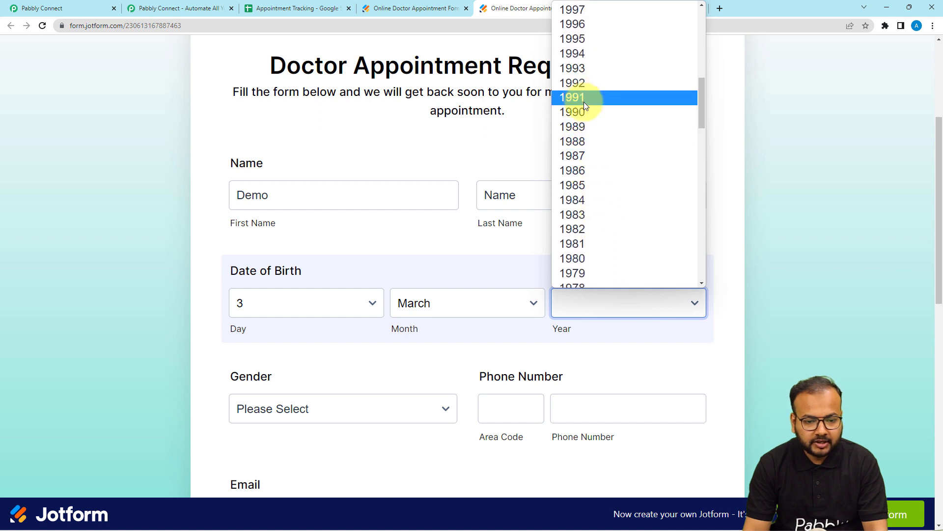
click(591, 256)
Check the gender recorded in the Appointment Tracking sheet and set the form's Gender to Male
scroll(376, 354, down, 2)
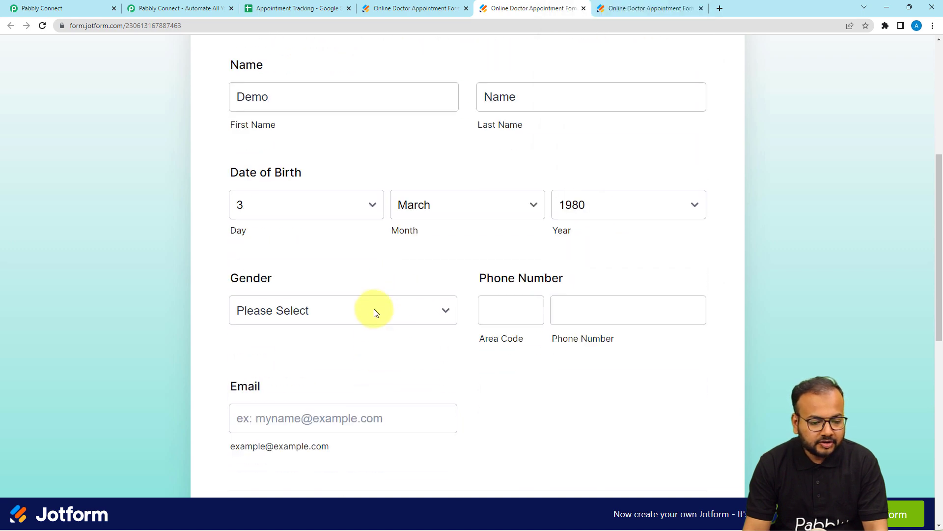
click(268, 8)
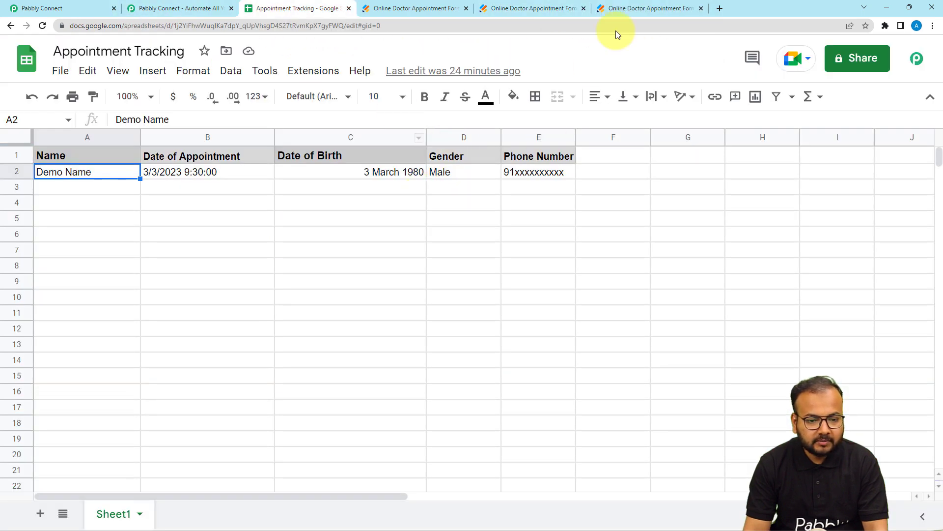
click(541, 8)
click(388, 311)
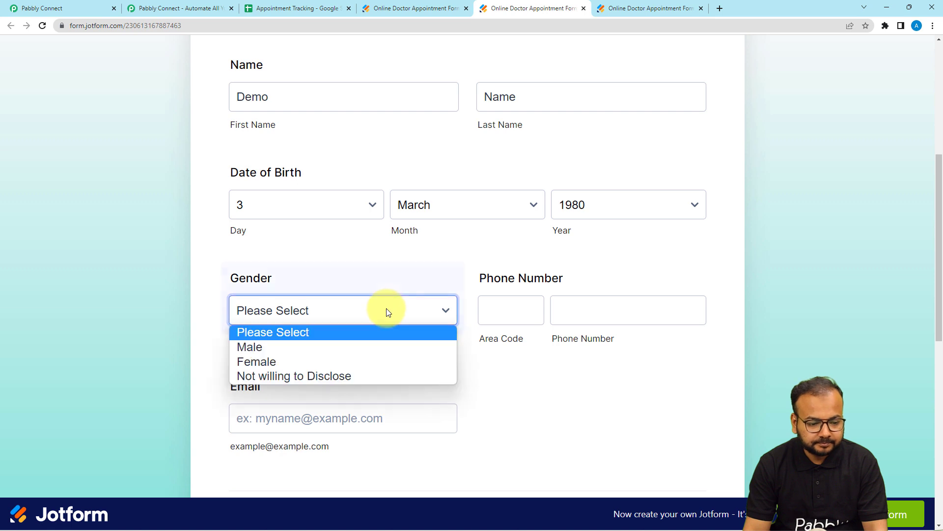
click(354, 347)
Fill in the area code and phone number with the saved entries and compare them with the Appointment Tracking sheet
click(491, 310)
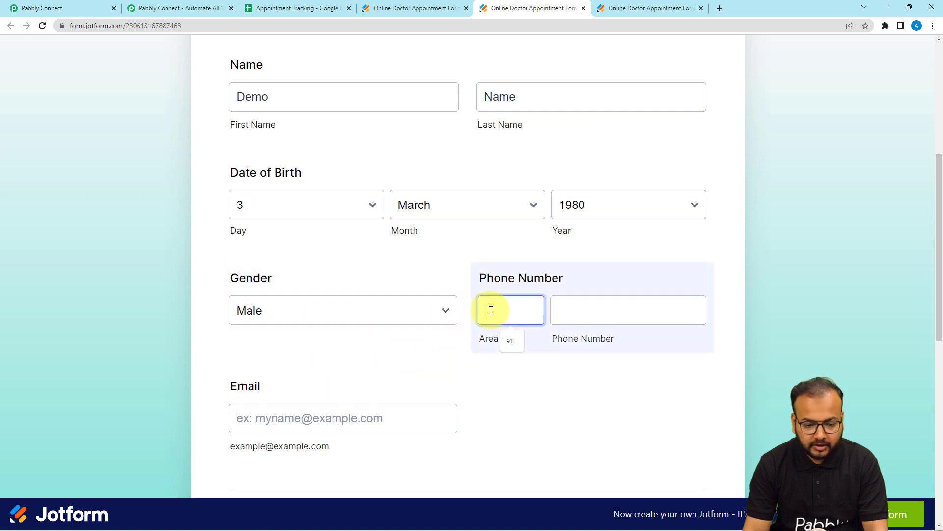
click(508, 341)
click(562, 310)
click(618, 341)
click(249, 8)
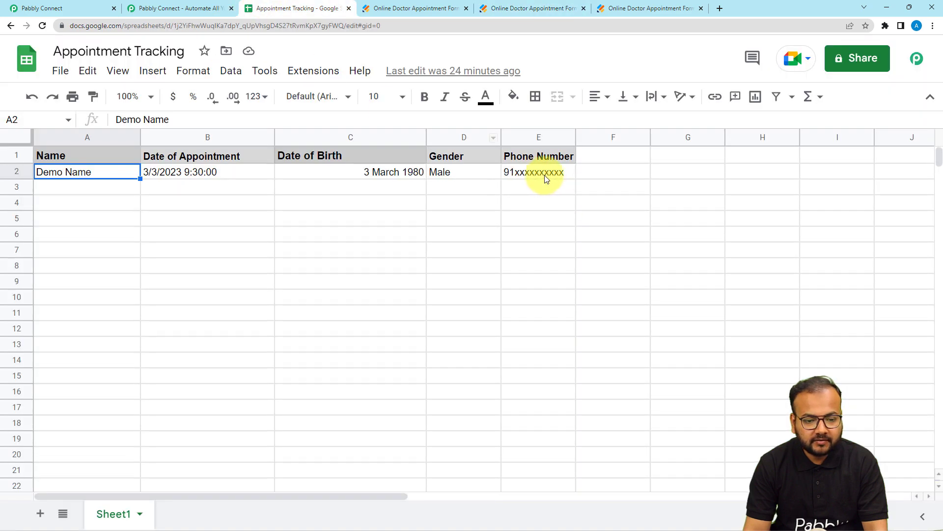
click(544, 13)
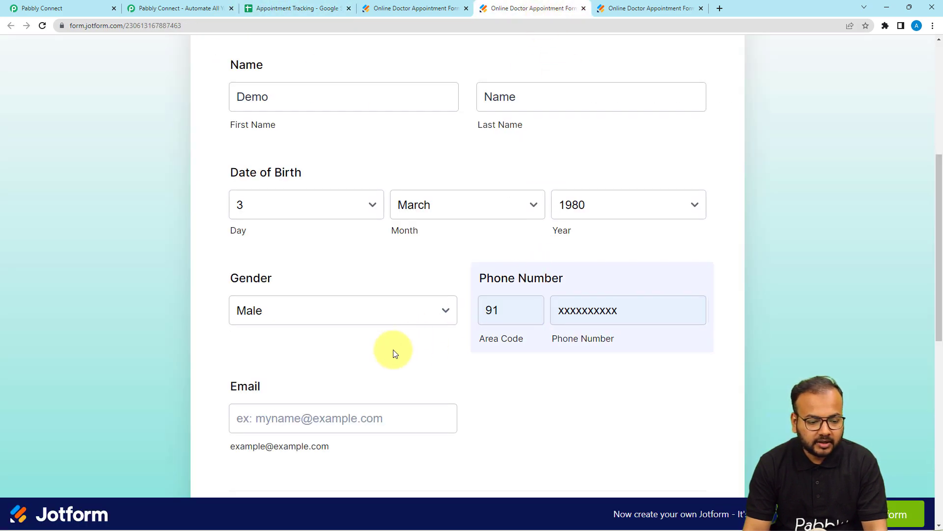
Fill in the patient's email address on the form with the saved entry
scroll(394, 352, down, 2)
click(324, 319)
click(303, 350)
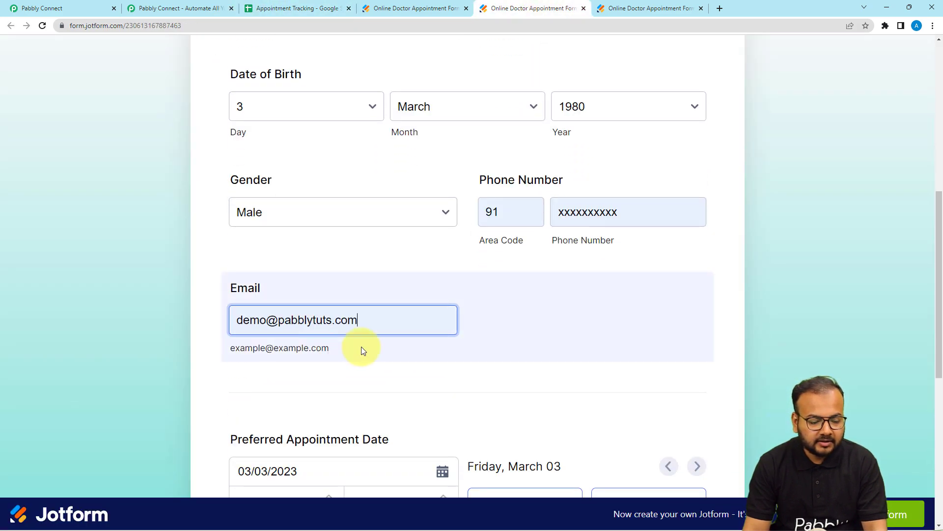
scroll(361, 346, down, 3)
click(334, 300)
scroll(158, 140, down, 1)
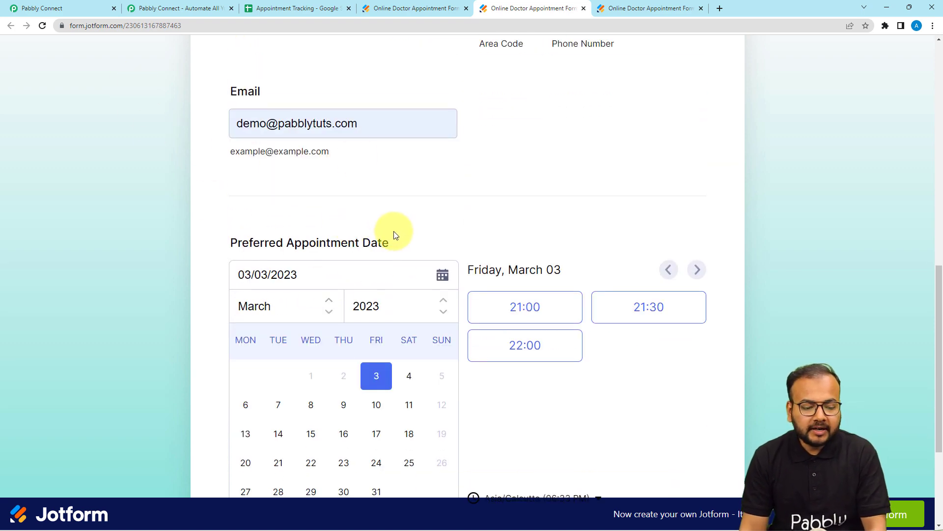
Choose Wednesday, March 8, 2023 at 02:30 as the preferred appointment and submit the form
scroll(383, 372, down, 3)
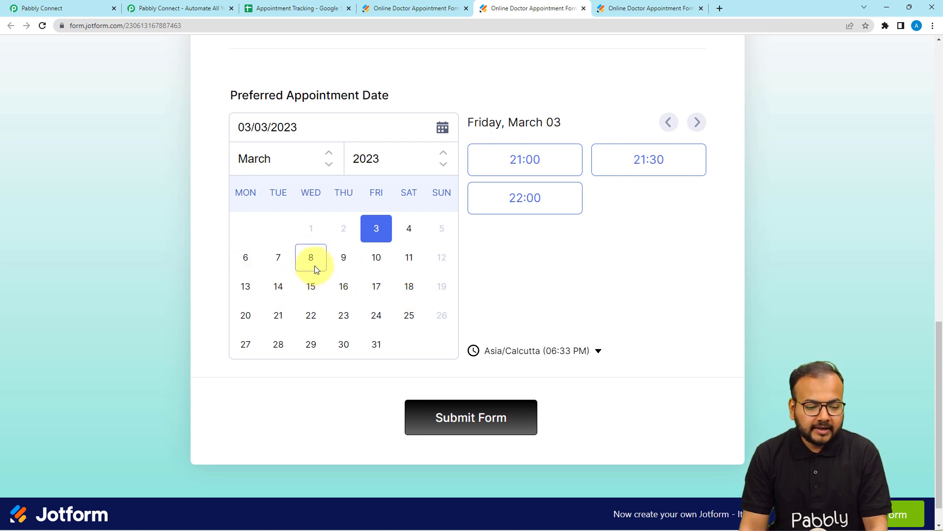
click(315, 270)
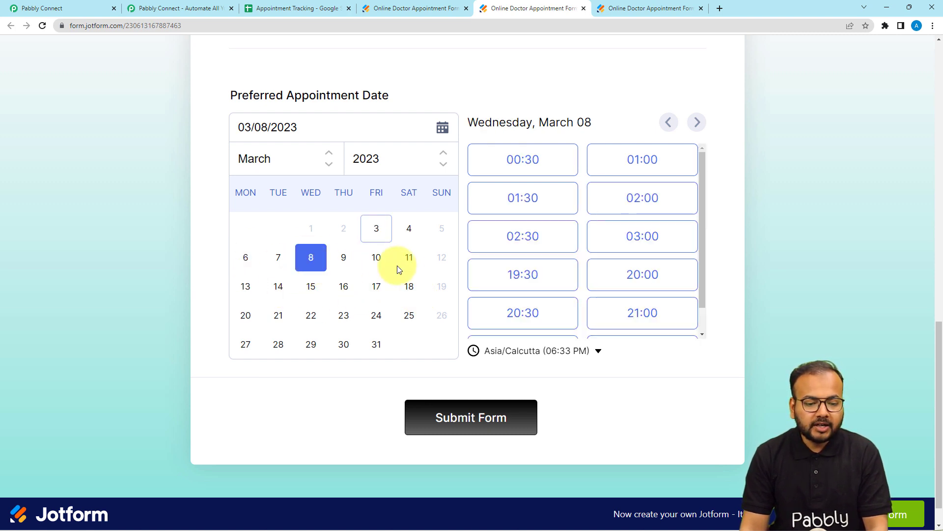
click(506, 245)
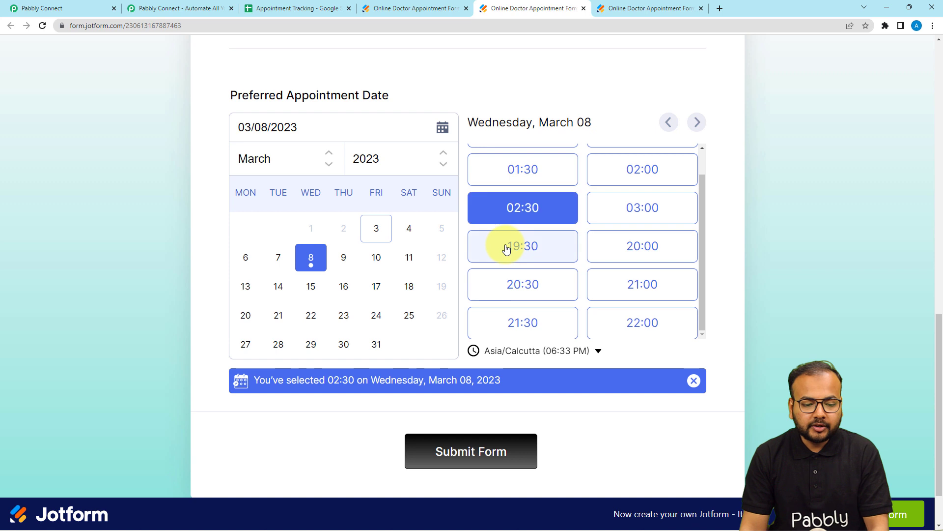
click(460, 454)
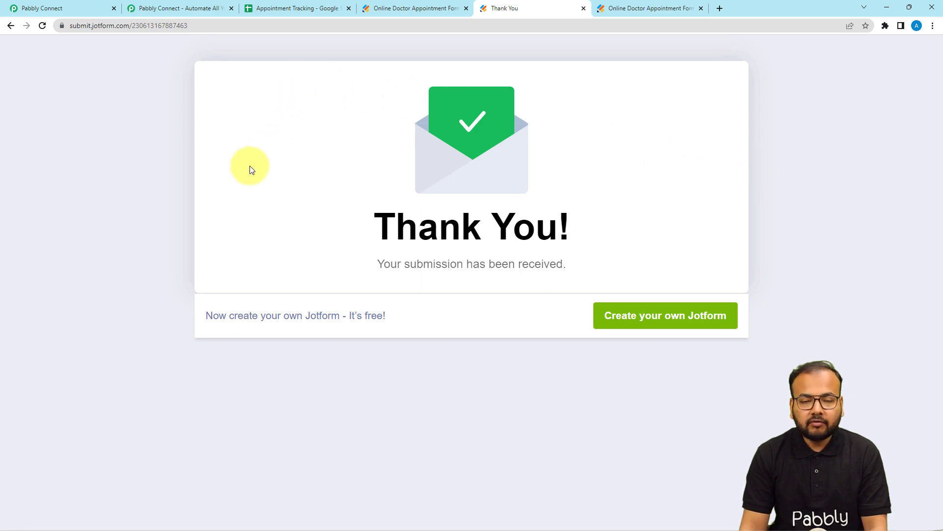
Switch to the Pabbly Connect workflow, review the captured Jotform response fields and compare them with the Appointment Tracking sheet
click(83, 5)
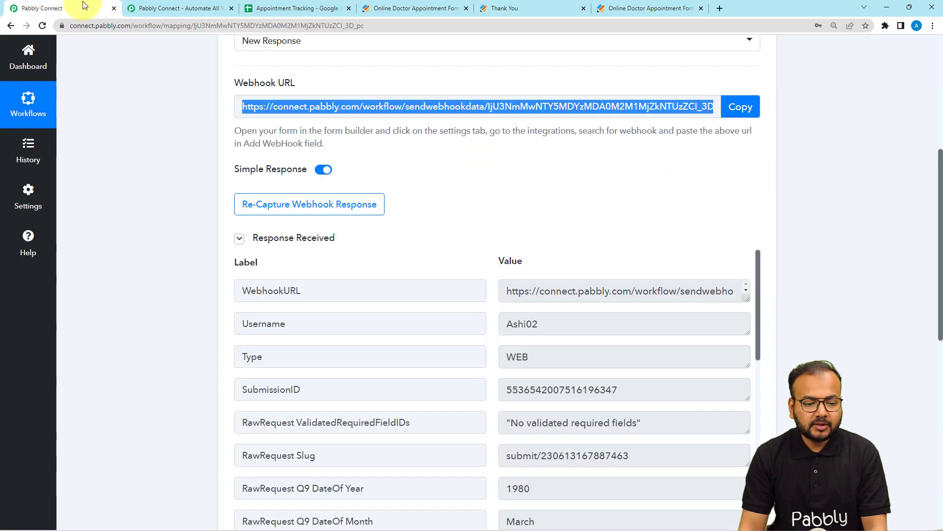
scroll(166, 208, down, 4)
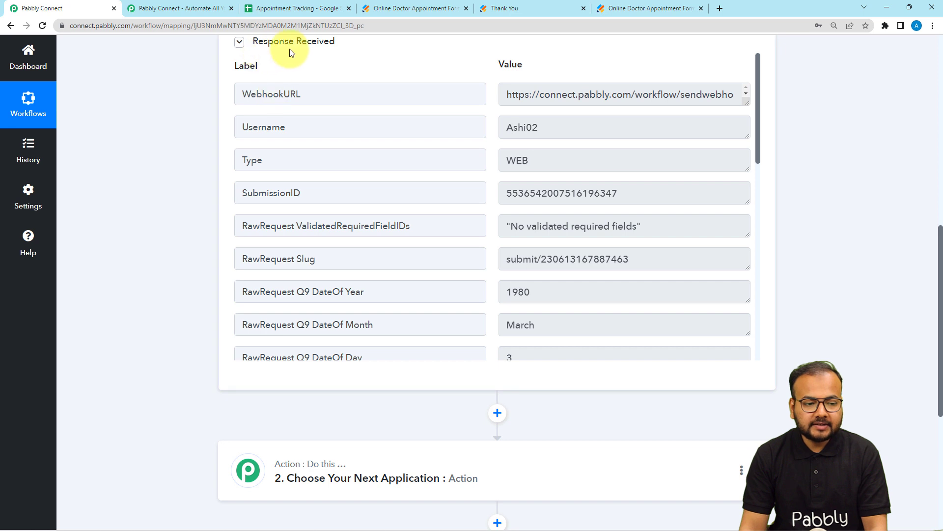
scroll(413, 190, down, 4)
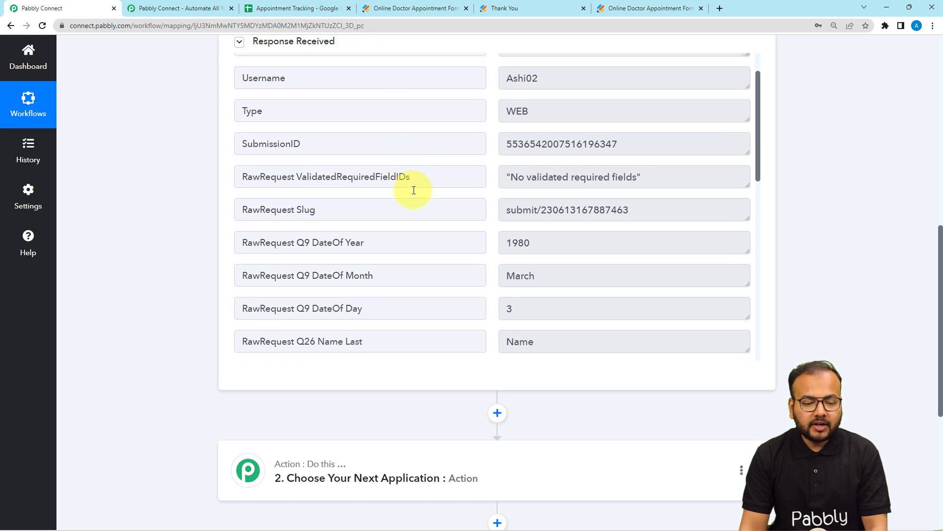
scroll(414, 190, down, 4)
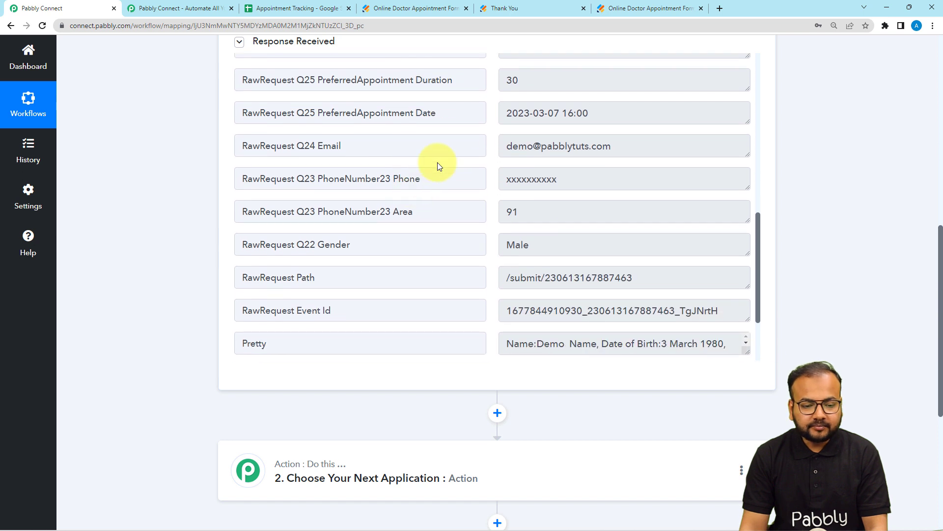
scroll(539, 163, up, 2)
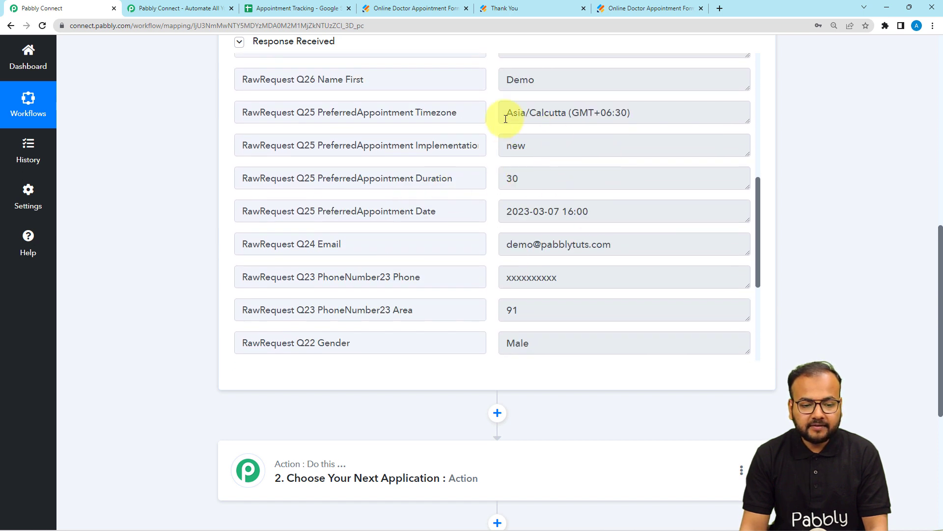
scroll(402, 155, up, 2)
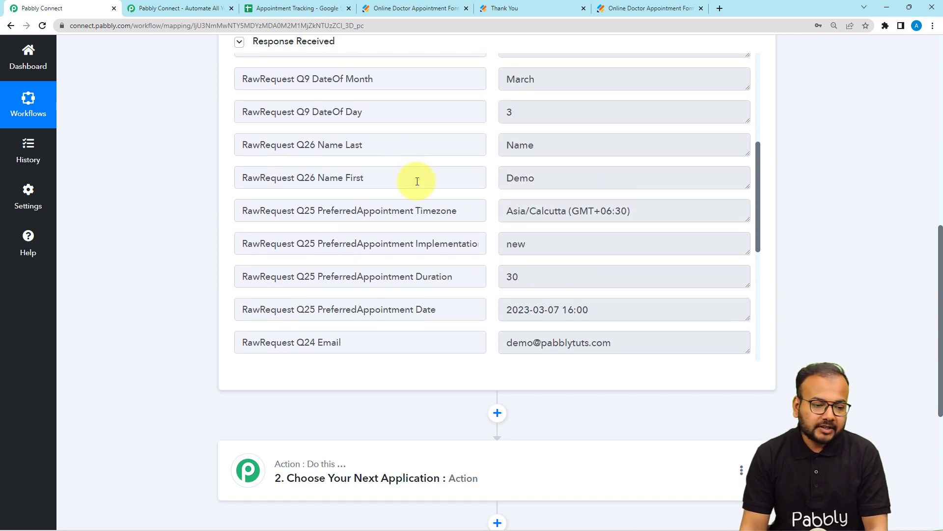
scroll(159, 189, down, 5)
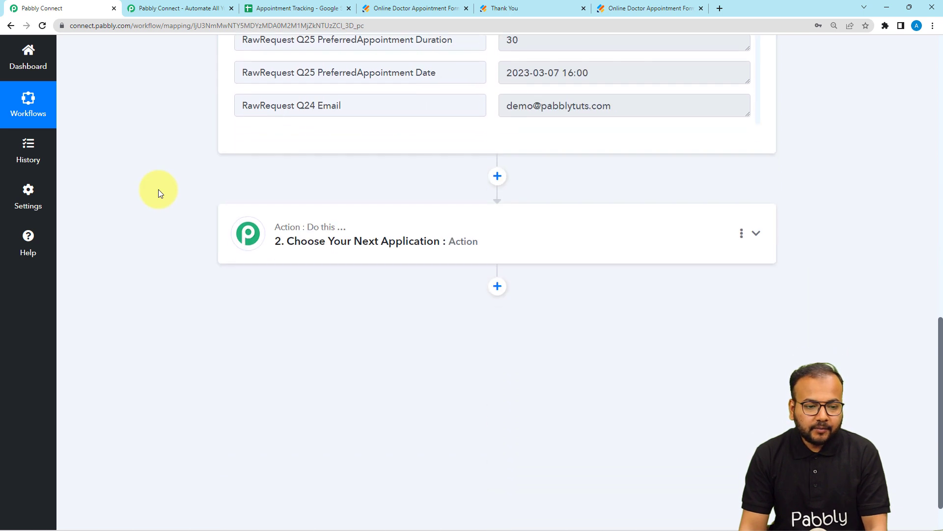
scroll(158, 190, down, 1)
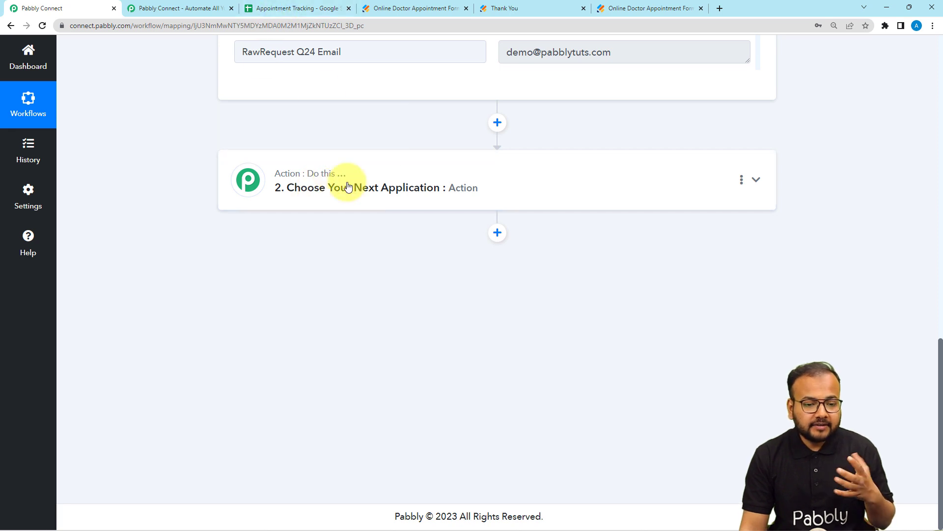
scroll(427, 185, up, 3)
scroll(449, 185, up, 3)
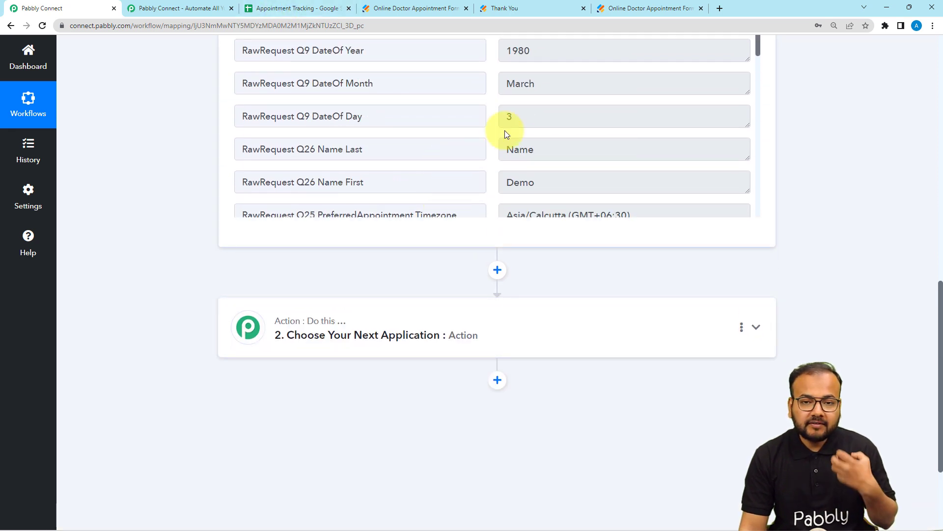
click(291, 10)
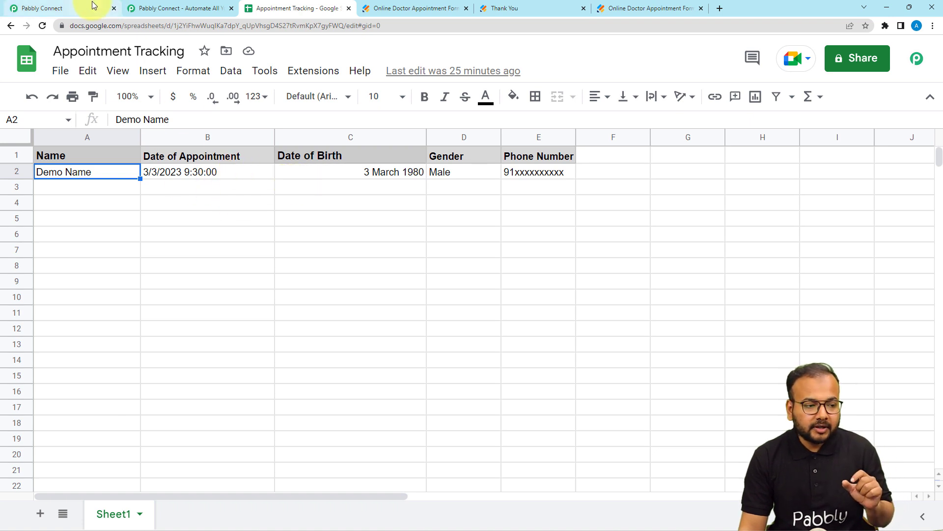
Return to the Pabbly Connect workflow and choose Google Sheets as the app for the second step's action
click(73, 8)
scroll(272, 297, down, 3)
click(284, 207)
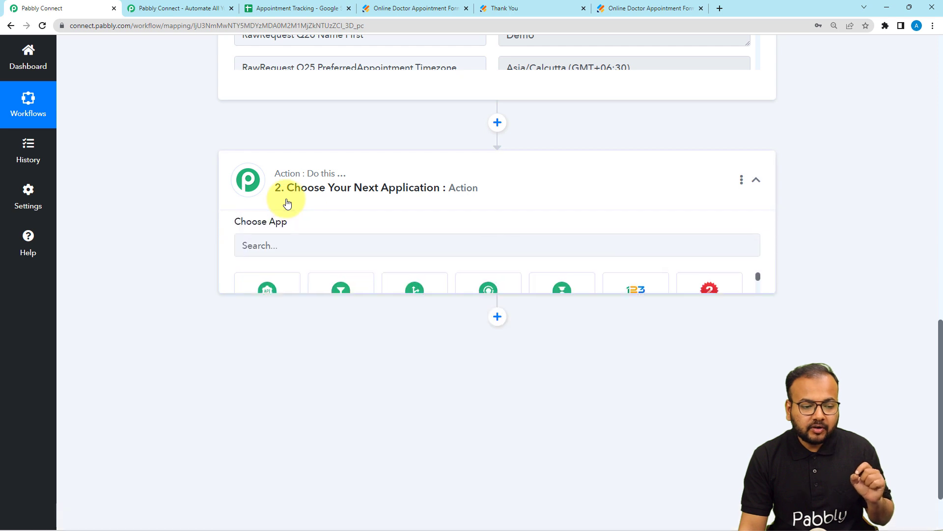
click(292, 256)
text(goo)
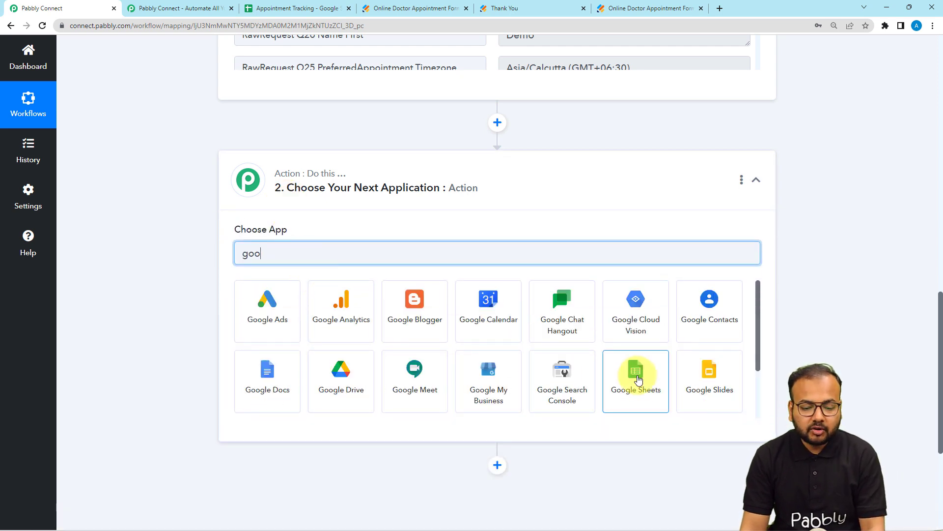
click(637, 378)
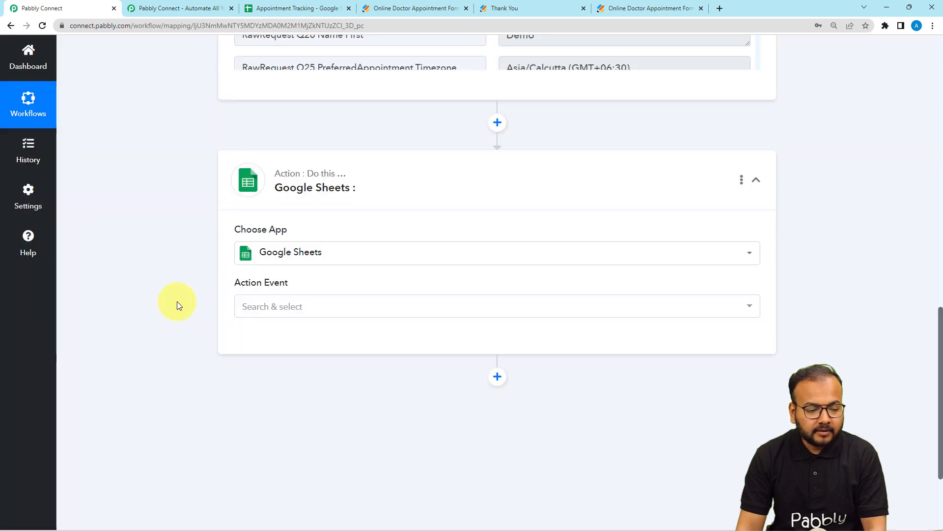
Set the Google Sheets action event to Lookup Spreadsheet Rows
click(242, 307)
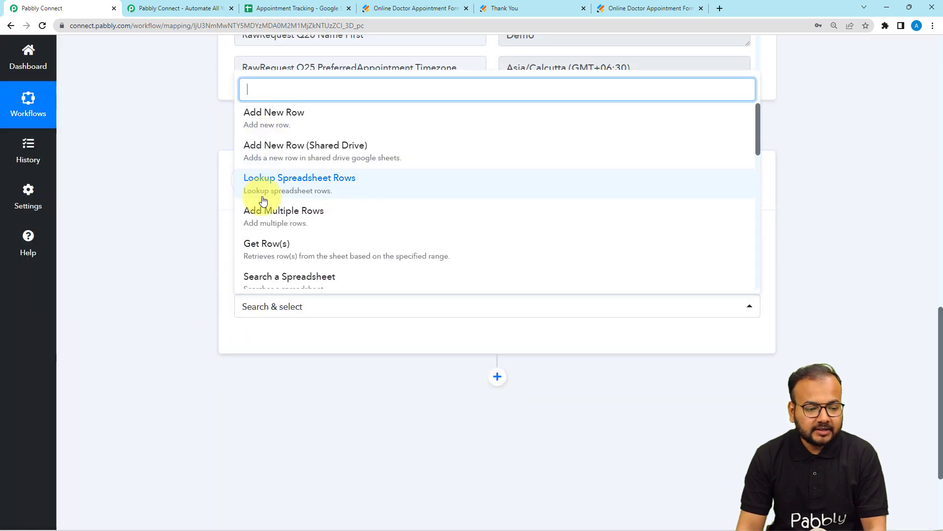
click(190, 248)
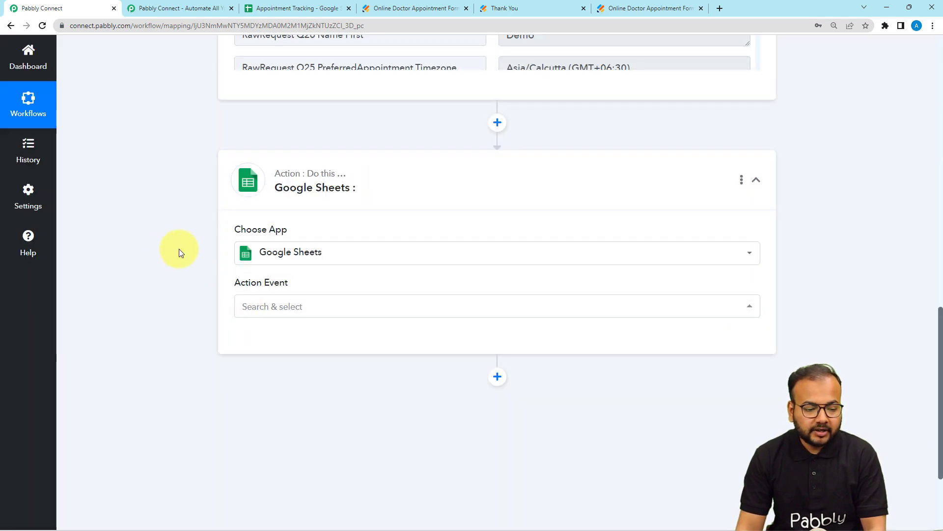
click(241, 306)
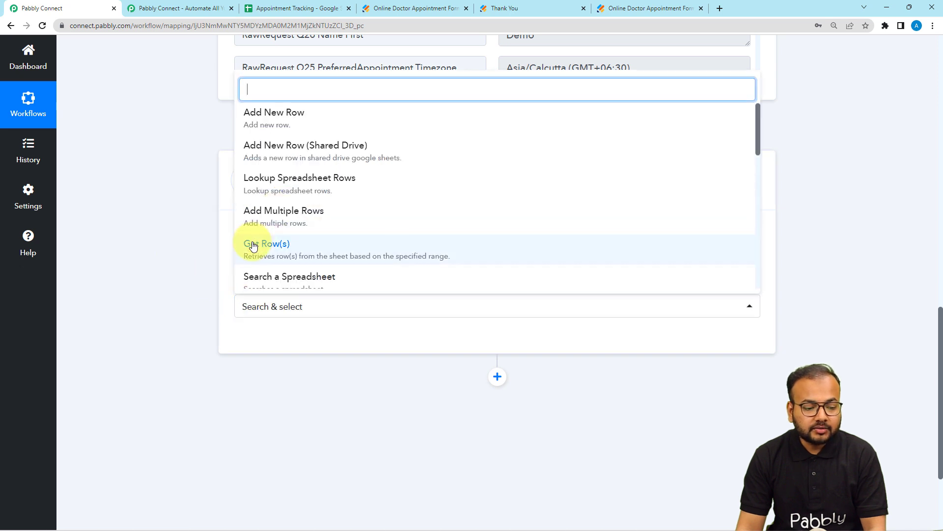
scroll(331, 226, down, 1)
scroll(333, 226, down, 1)
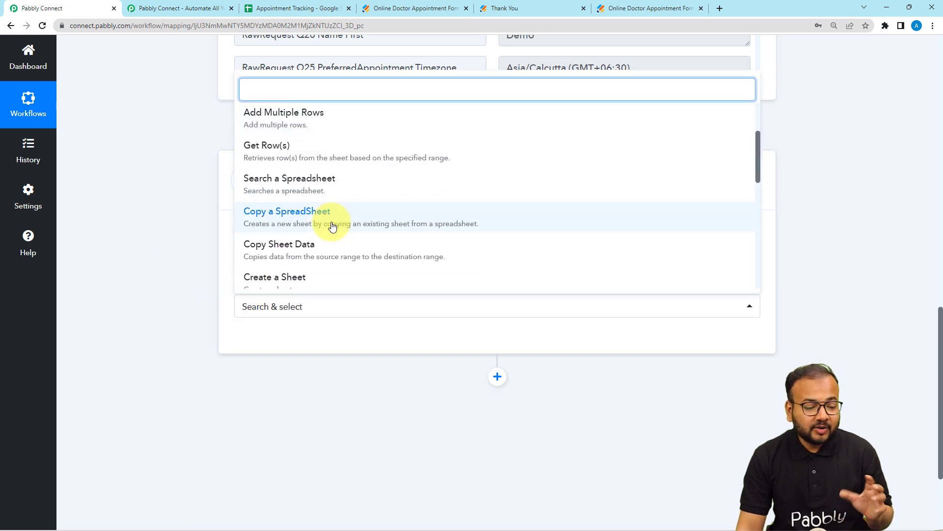
scroll(333, 226, down, 1)
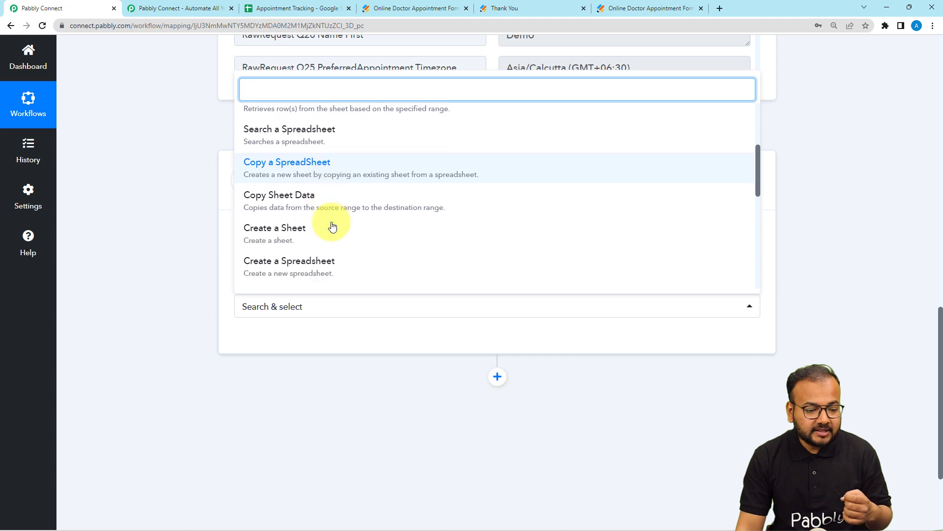
scroll(333, 226, up, 3)
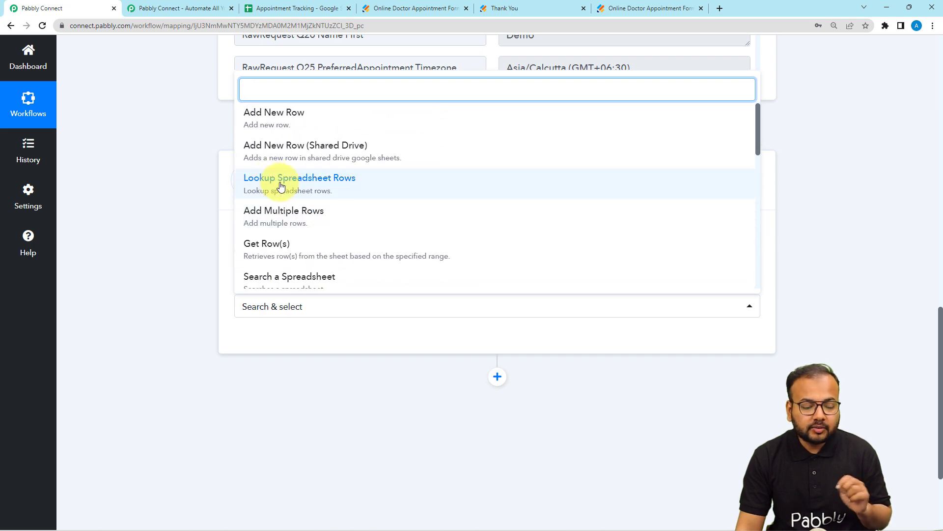
click(312, 187)
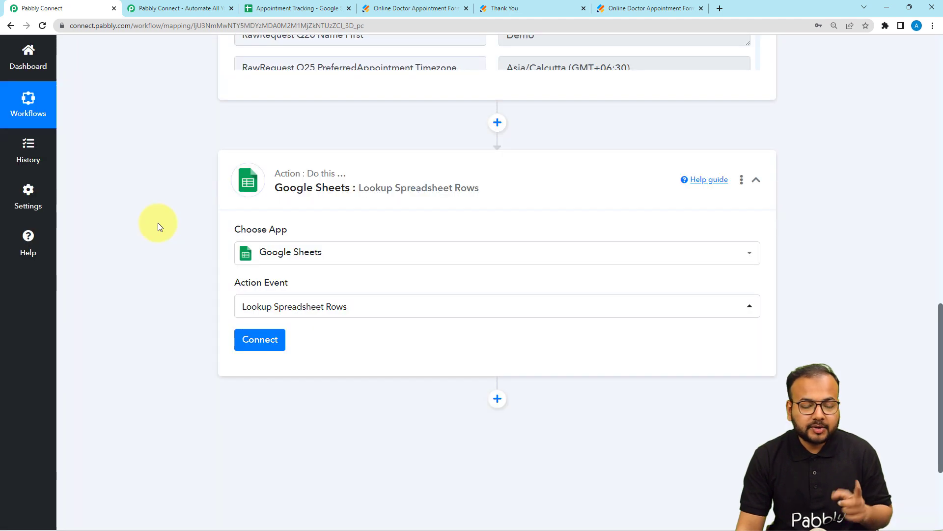
scroll(158, 223, up, 2)
scroll(160, 246, down, 1)
scroll(161, 248, down, 1)
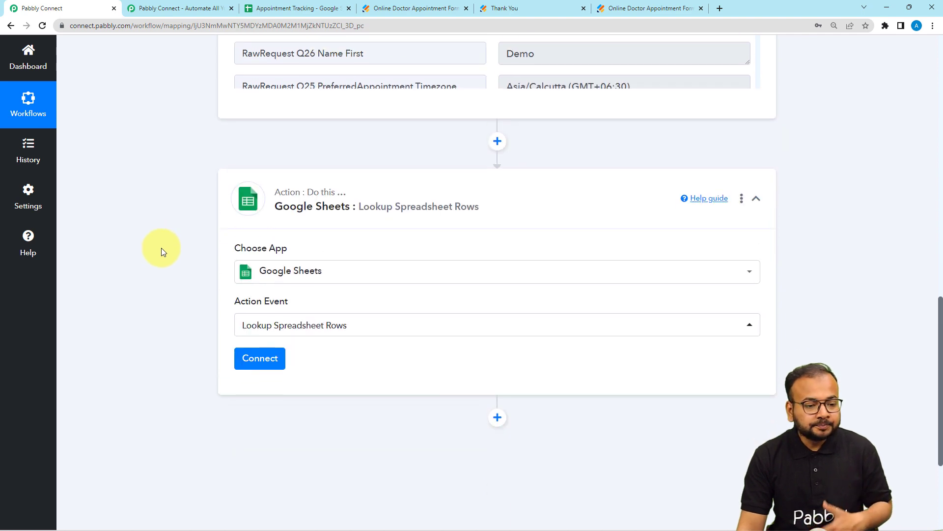
scroll(161, 248, up, 5)
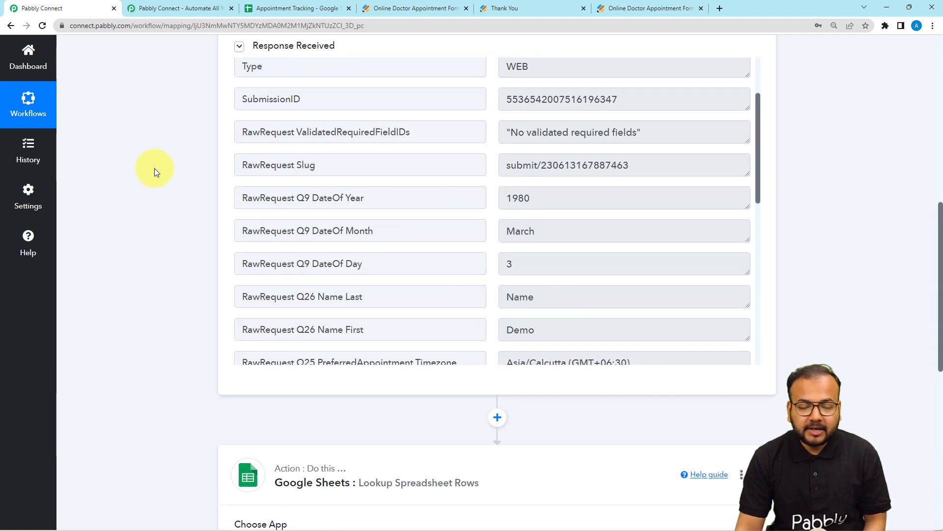
scroll(154, 169, down, 2)
scroll(154, 168, down, 4)
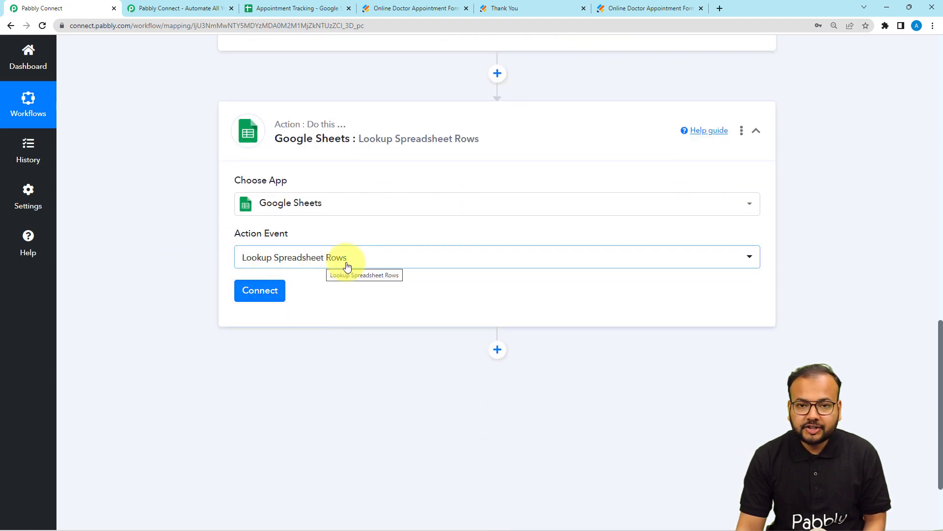
Connect the Google Sheets action through a new connection, signing in with the Pabbly Google account and granting access
click(251, 295)
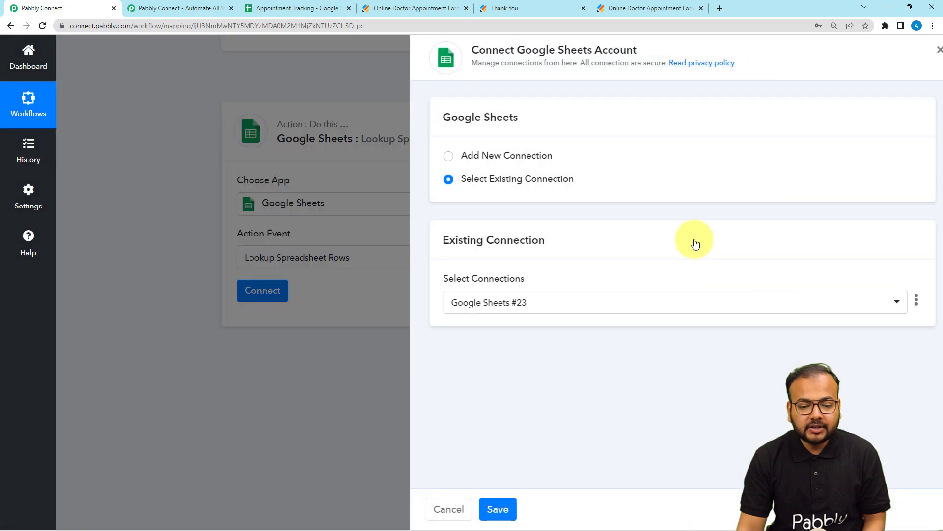
click(441, 161)
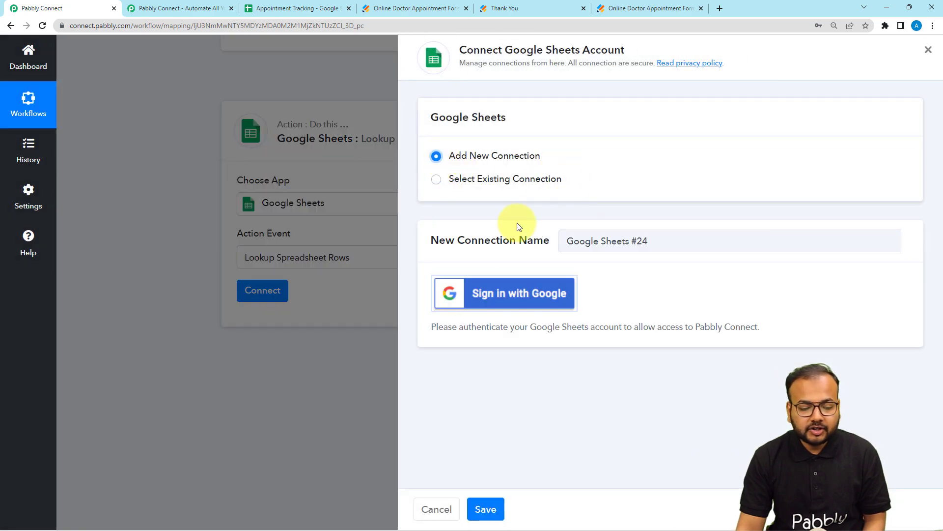
click(482, 292)
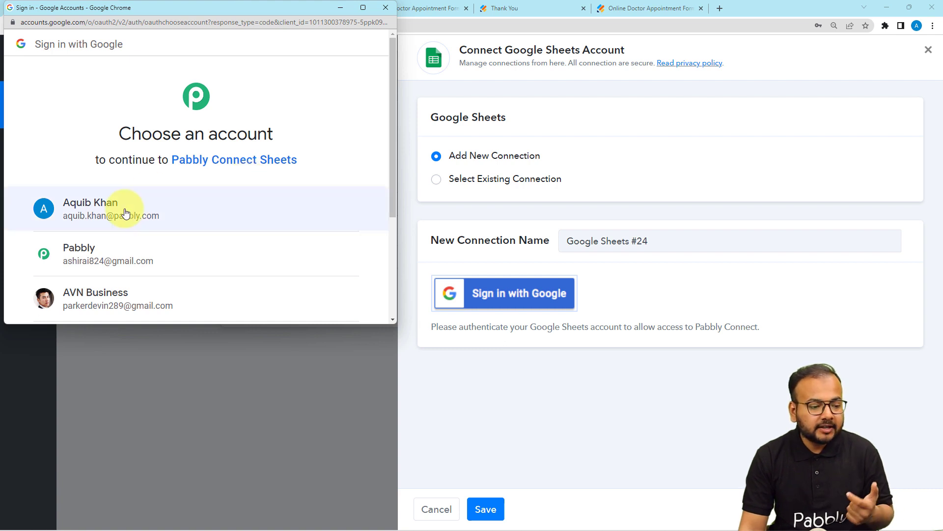
click(134, 253)
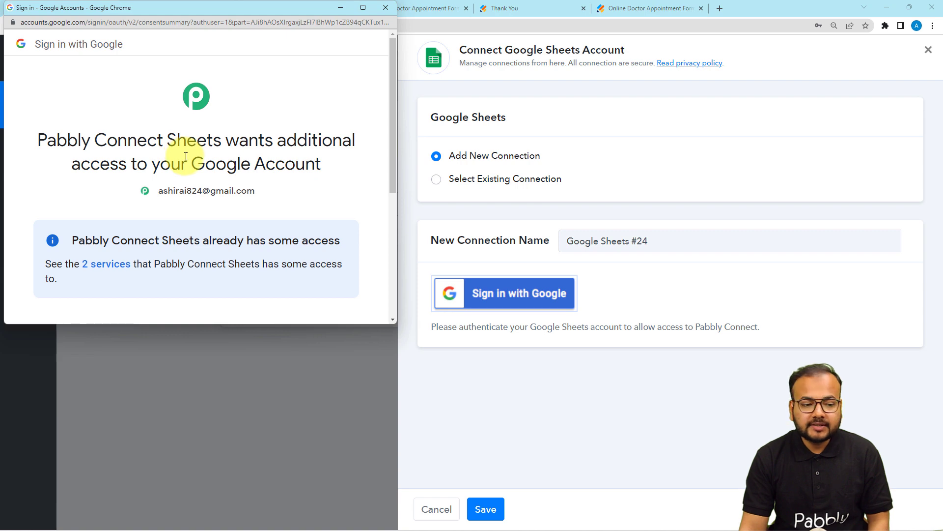
scroll(186, 157, down, 5)
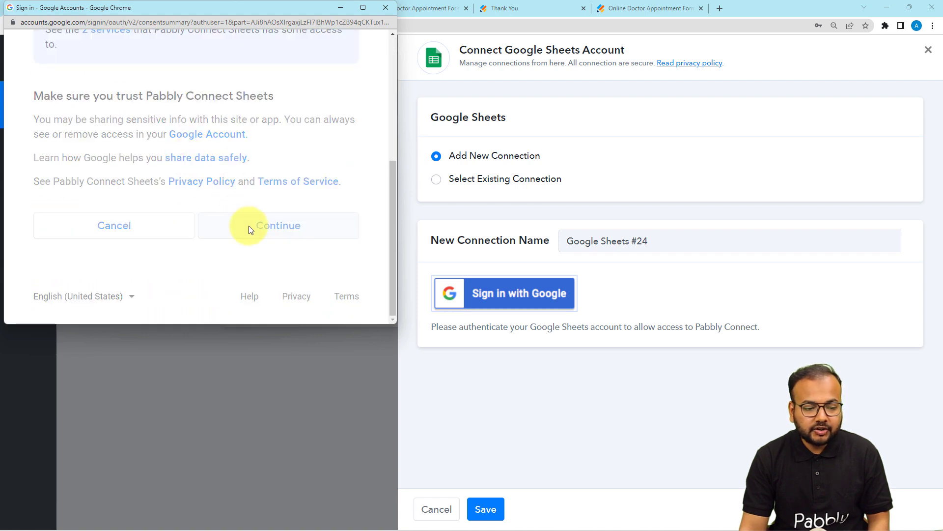
click(231, 226)
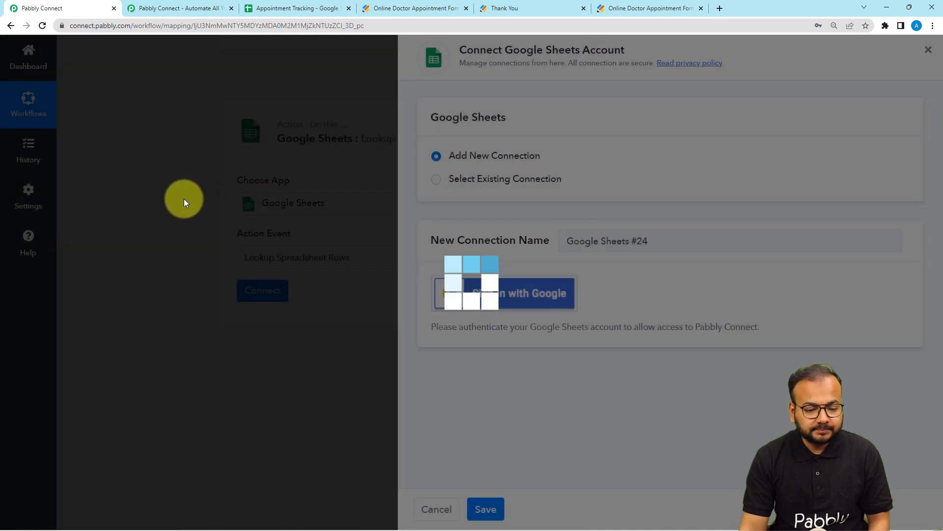
scroll(185, 187, down, 5)
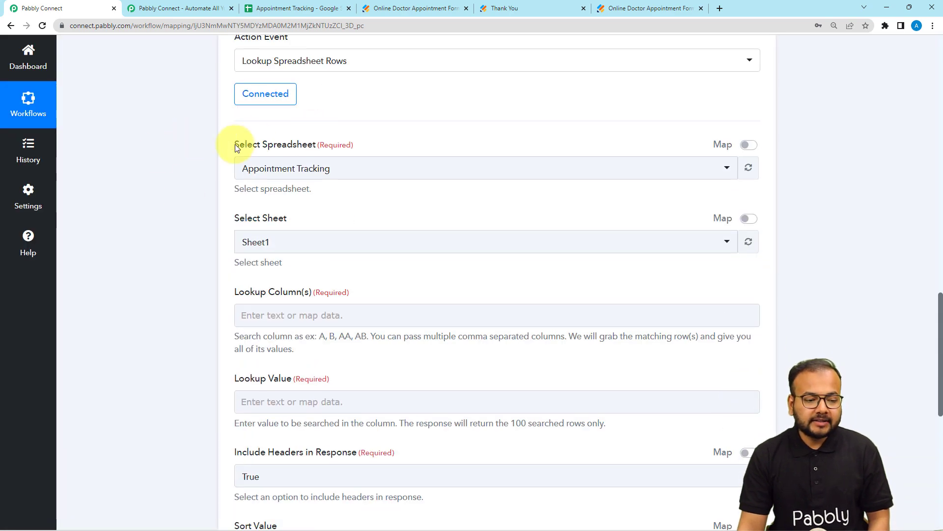
scroll(159, 152, down, 1)
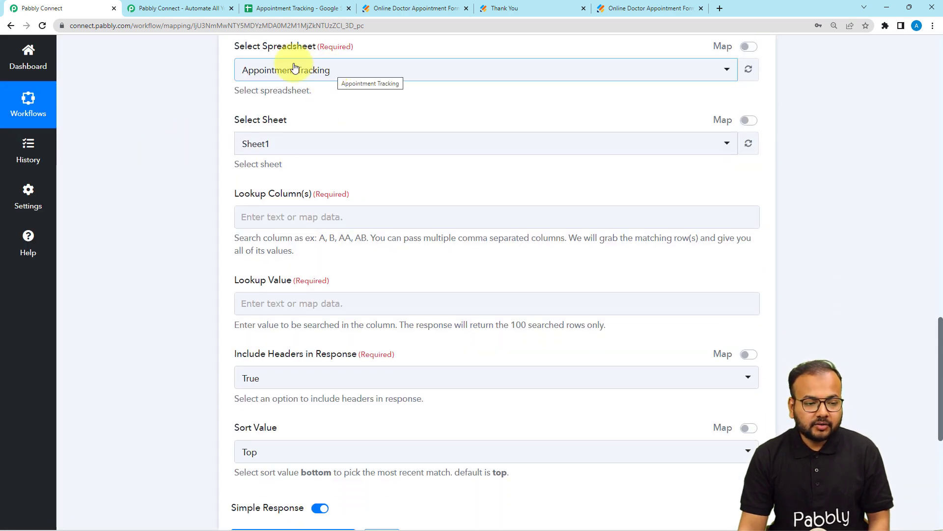
Select Appointment Tracking as the spreadsheet for the lookup, checking its name against the open Google Sheet
scroll(331, 73, up, 1)
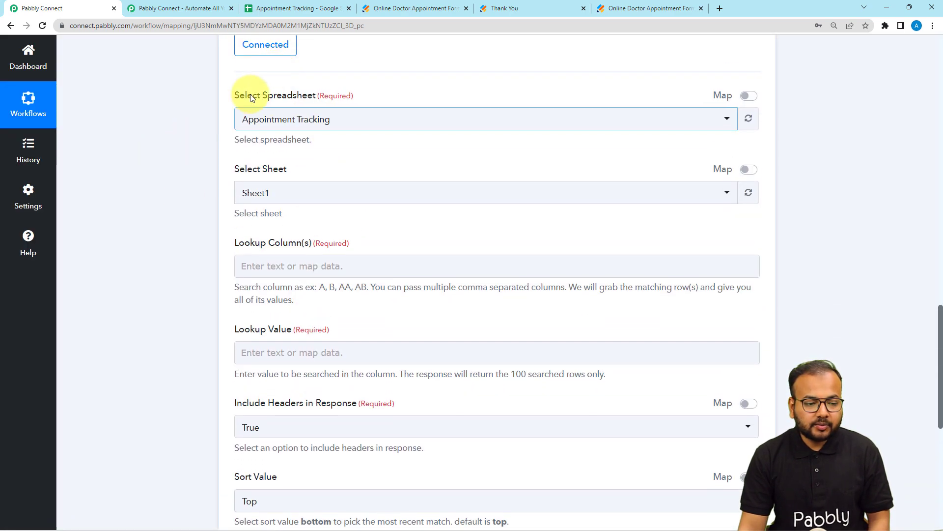
click(384, 129)
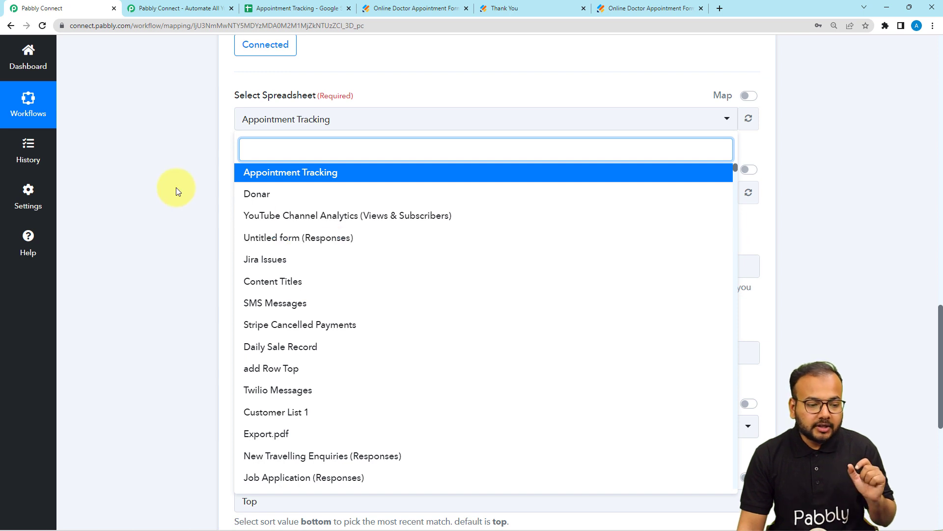
click(193, 167)
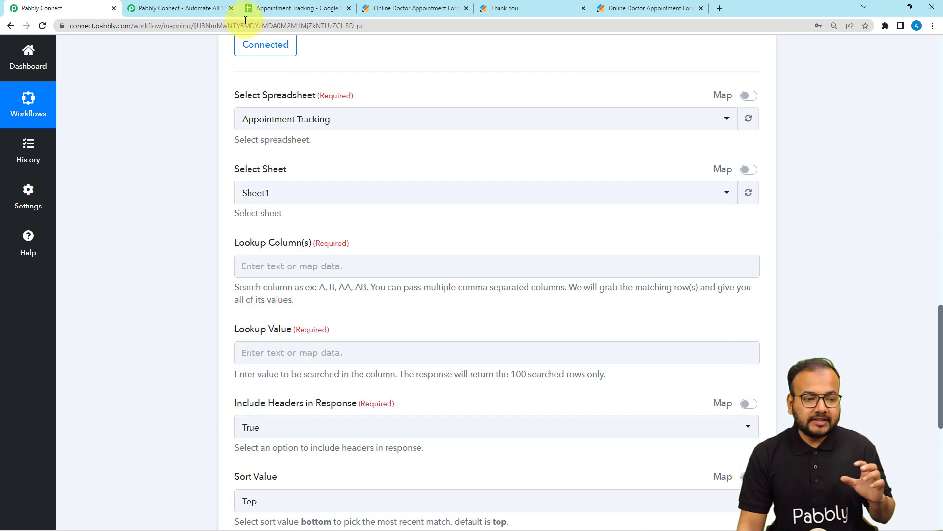
click(294, 7)
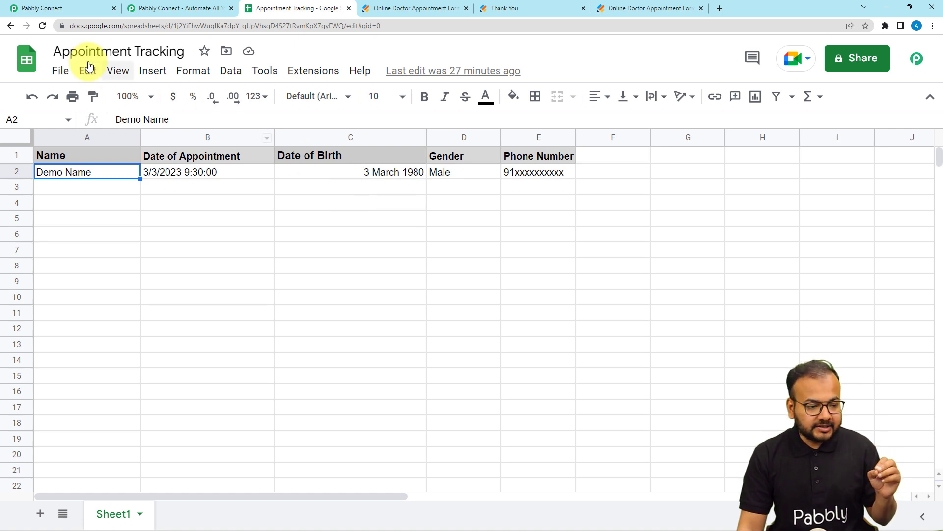
click(88, 8)
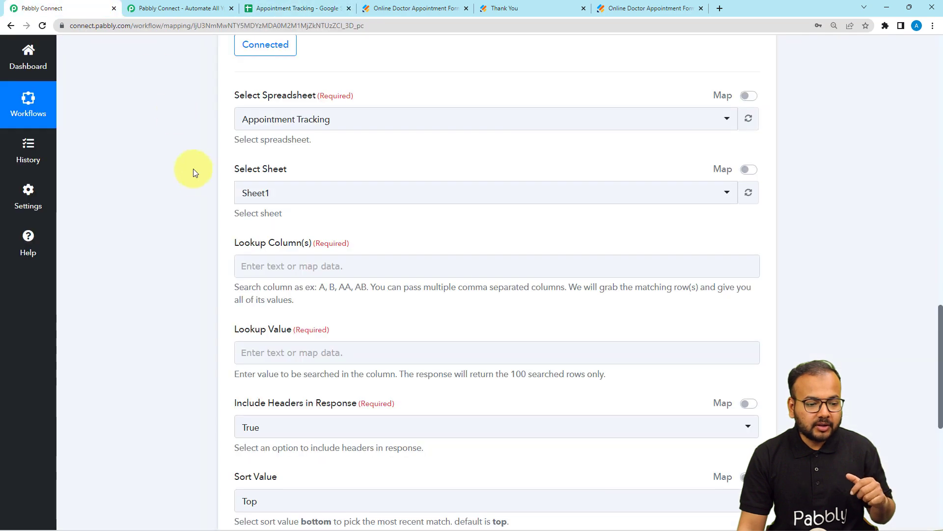
click(284, 120)
click(287, 172)
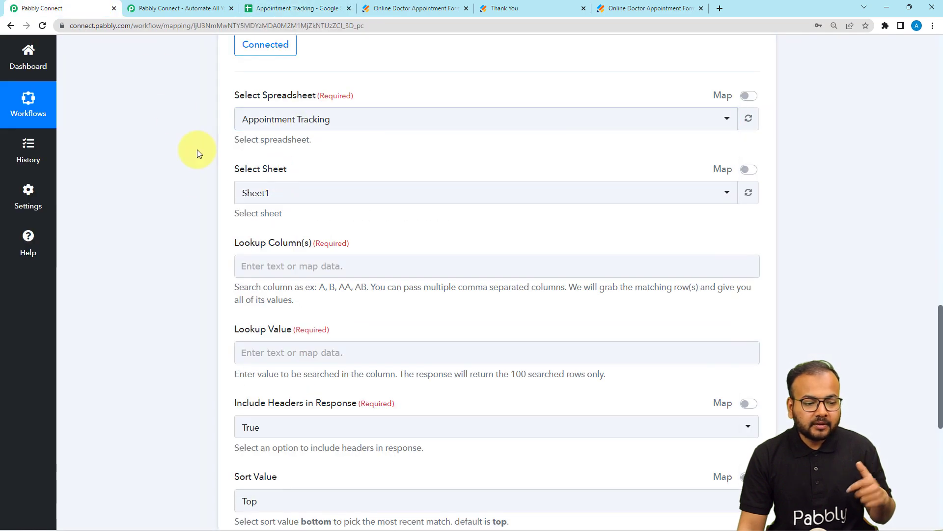
Check the tab name in the Appointment Tracking sheet and select Sheet1 as the sheet for the lookup
scroll(312, 135, down, 1)
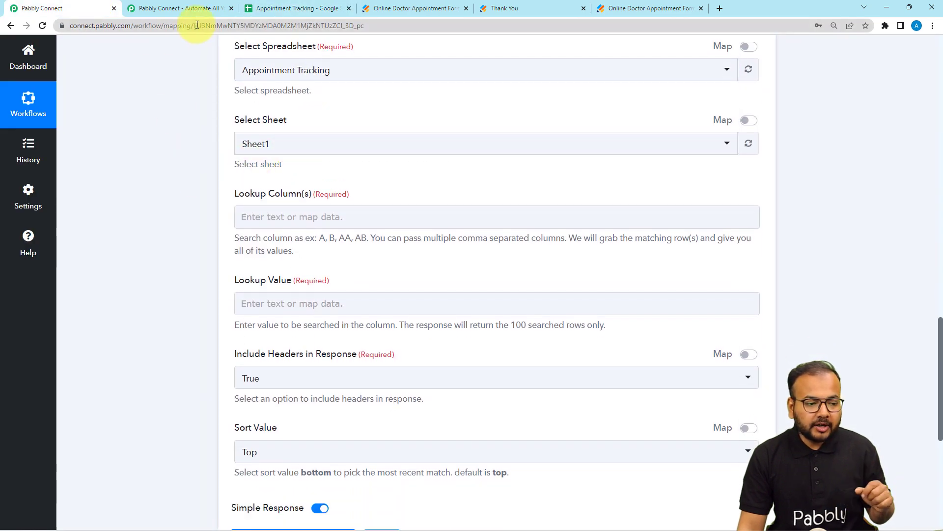
click(257, 7)
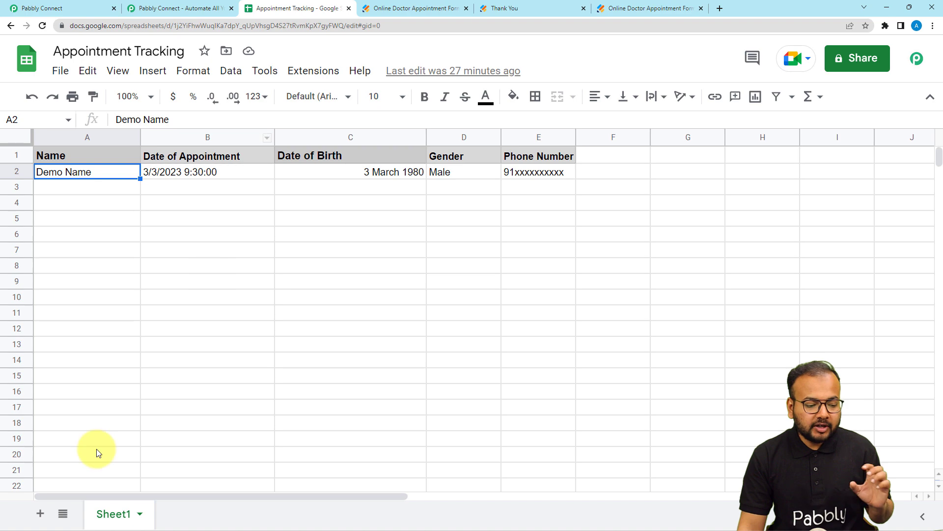
click(54, 8)
click(274, 150)
click(259, 196)
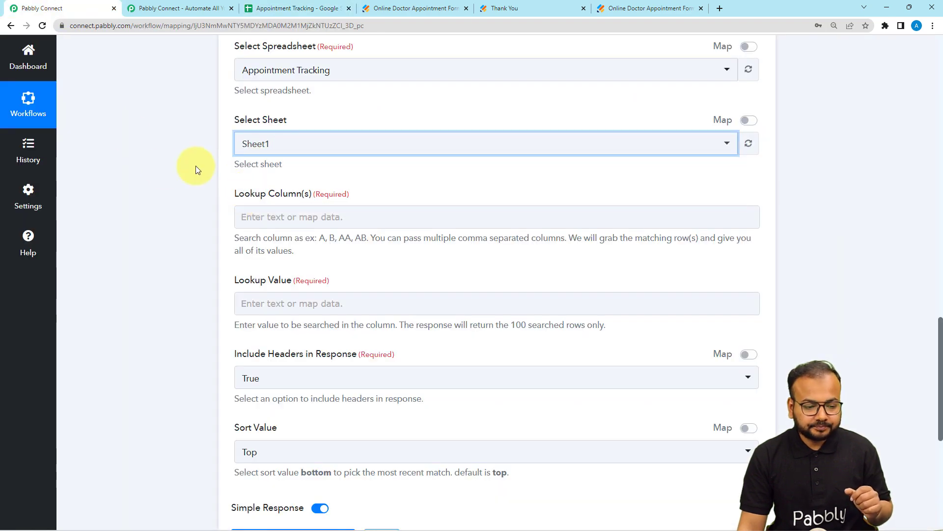
Review the captured Jotform response fields and the Appointment Tracking columns to identify which column to search
scroll(195, 166, down, 2)
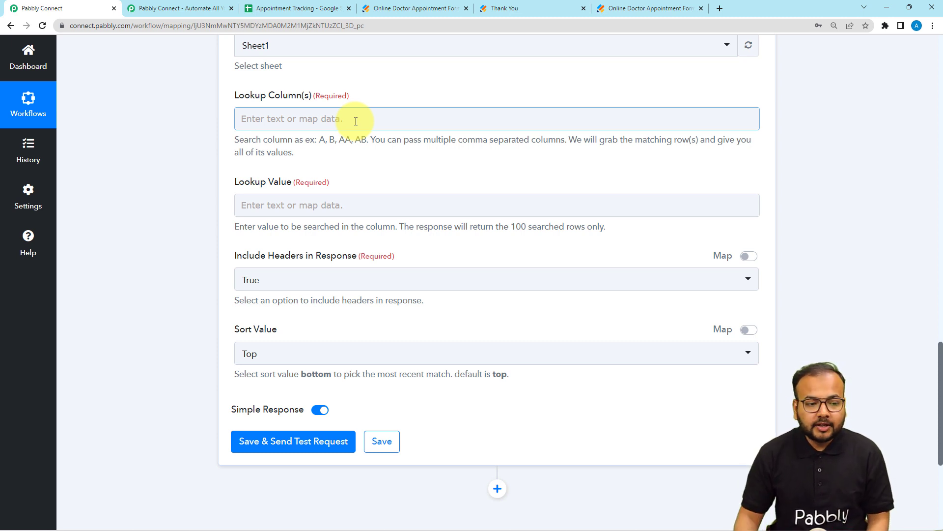
scroll(352, 150, up, 5)
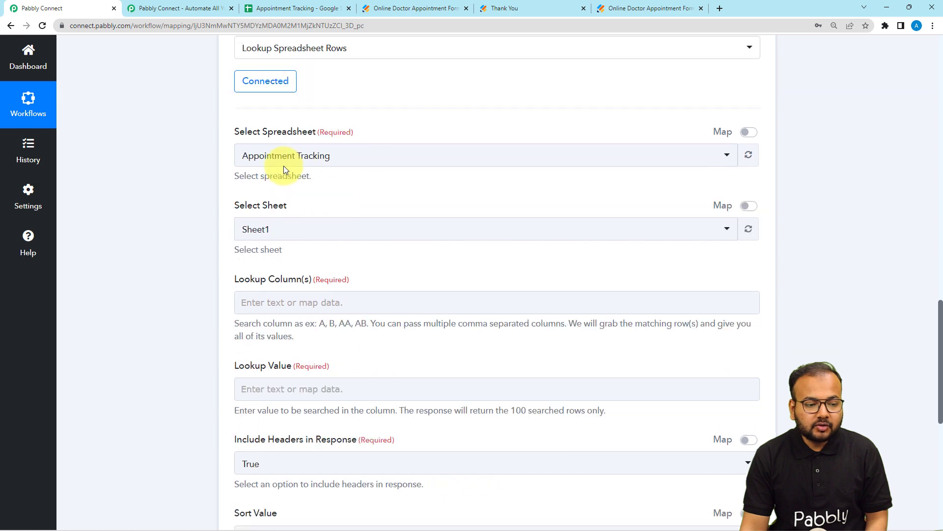
scroll(275, 98, up, 5)
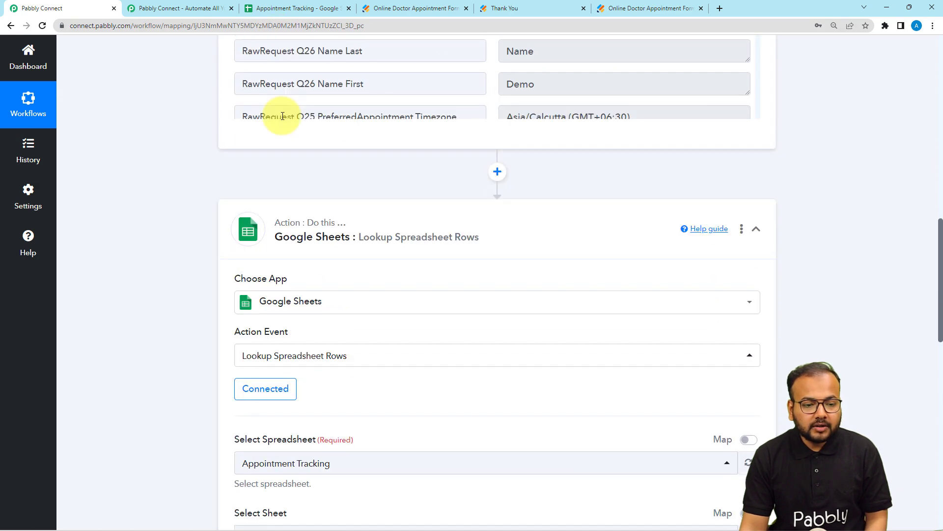
scroll(426, 162, up, 7)
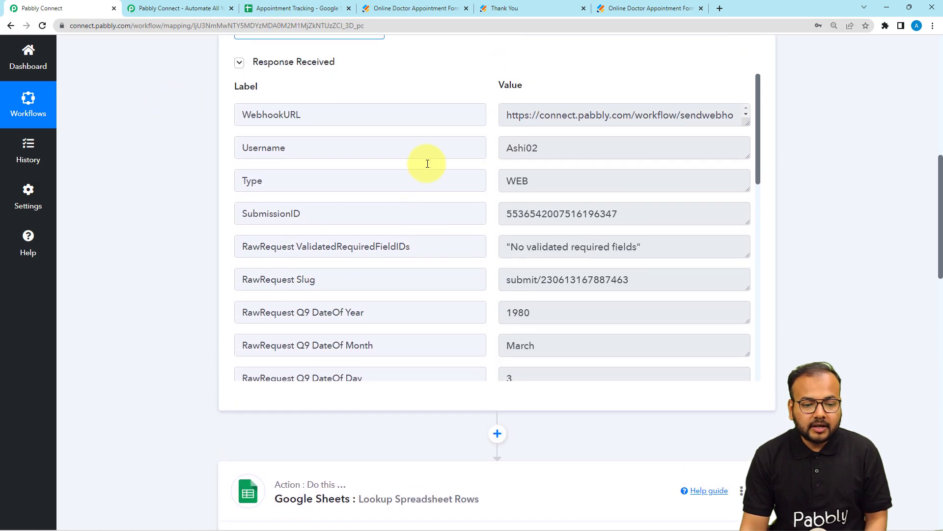
scroll(425, 231, down, 5)
scroll(425, 231, down, 5)
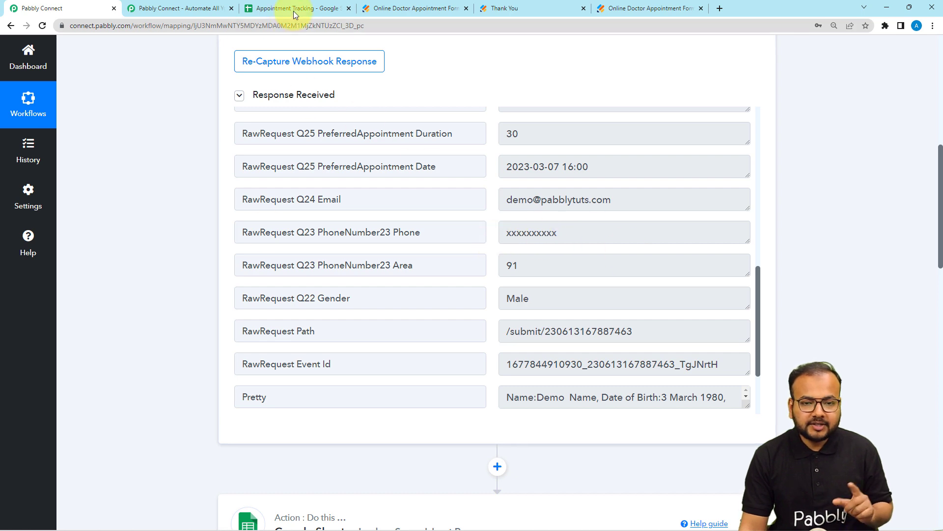
scroll(187, 235, down, 3)
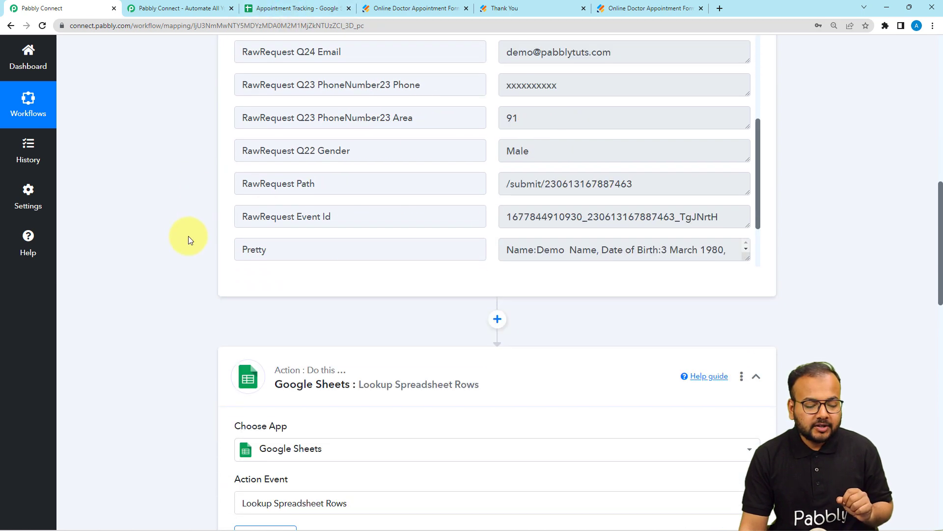
click(293, 13)
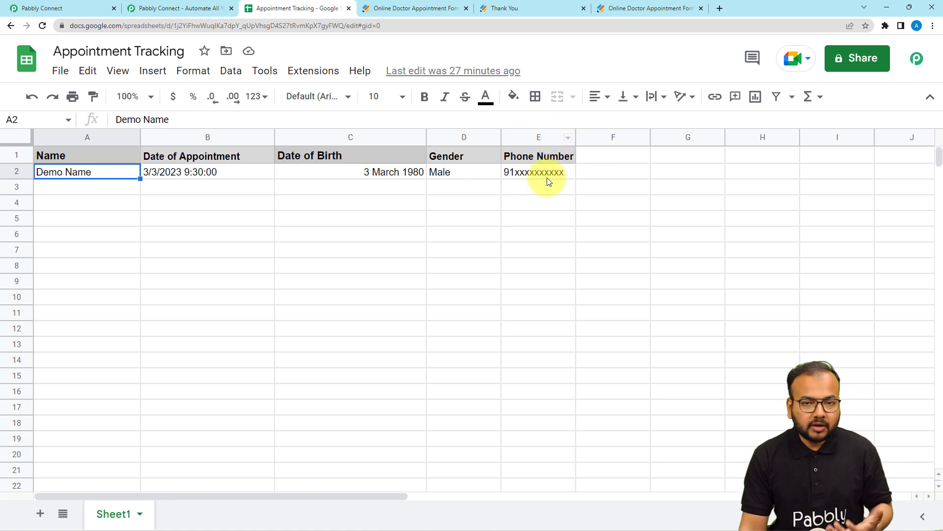
Return to the Pabbly Connect workflow and set the lookup column to E
click(30, 8)
scroll(223, 211, down, 7)
scroll(218, 234, down, 8)
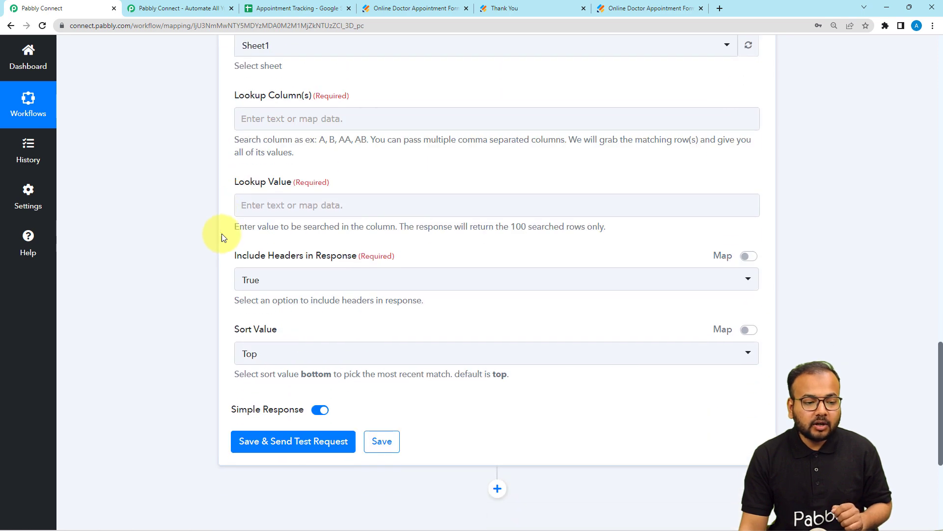
click(264, 121)
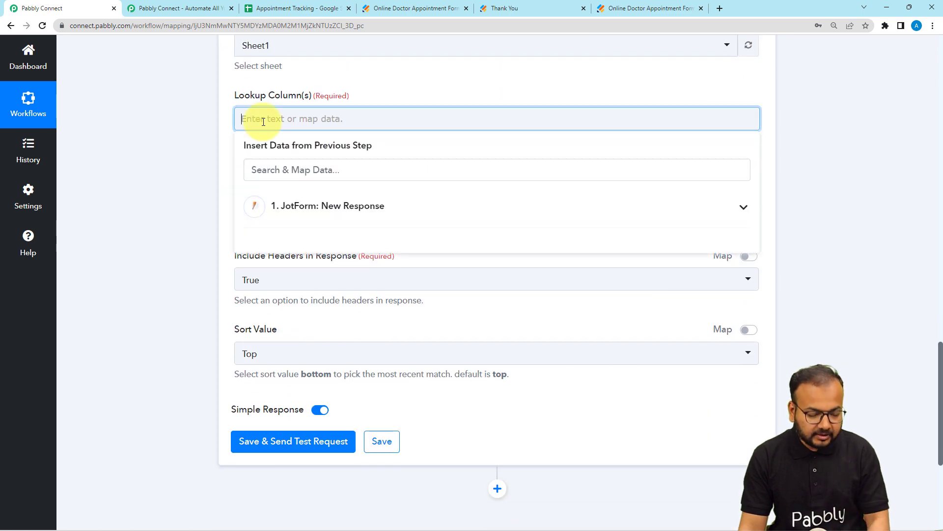
text(E)
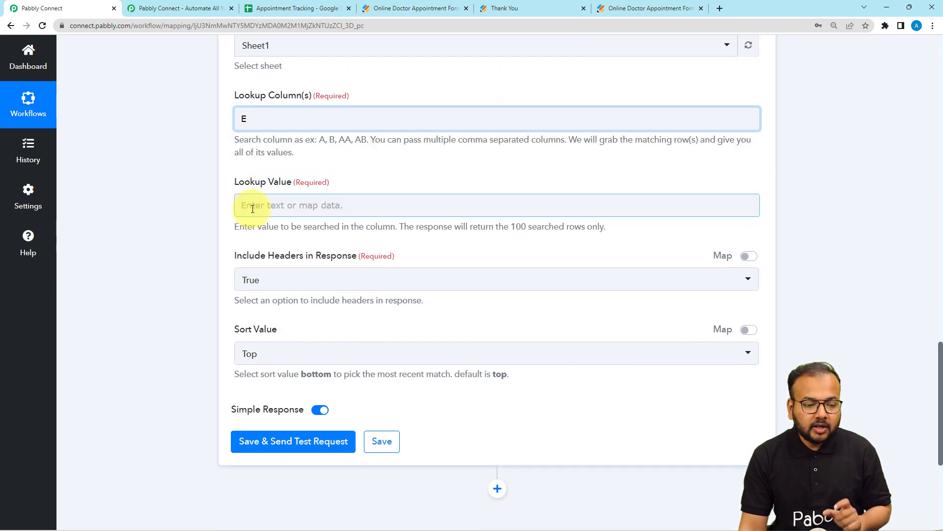
Map the lookup value to the PhoneNumber23 Area field from the JotForm response
scroll(252, 209, up, 15)
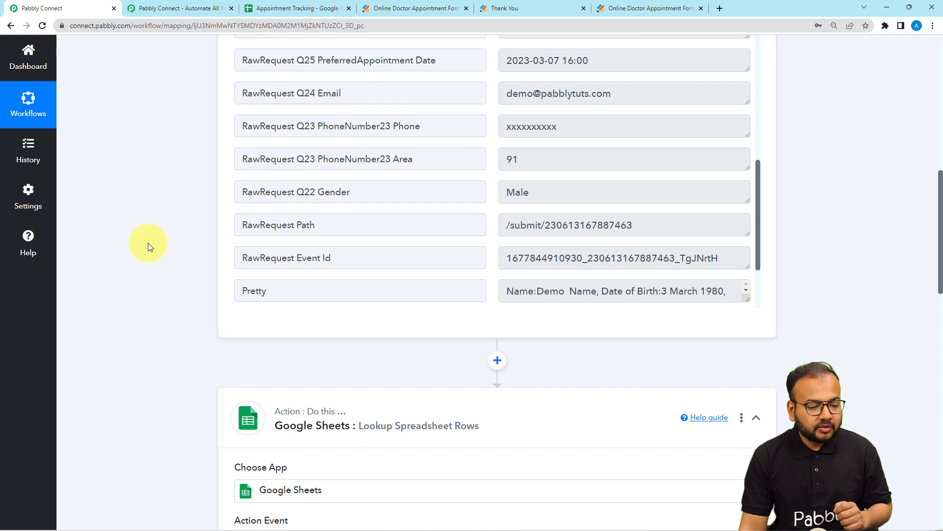
scroll(148, 242, down, 15)
scroll(318, 190, down, 2)
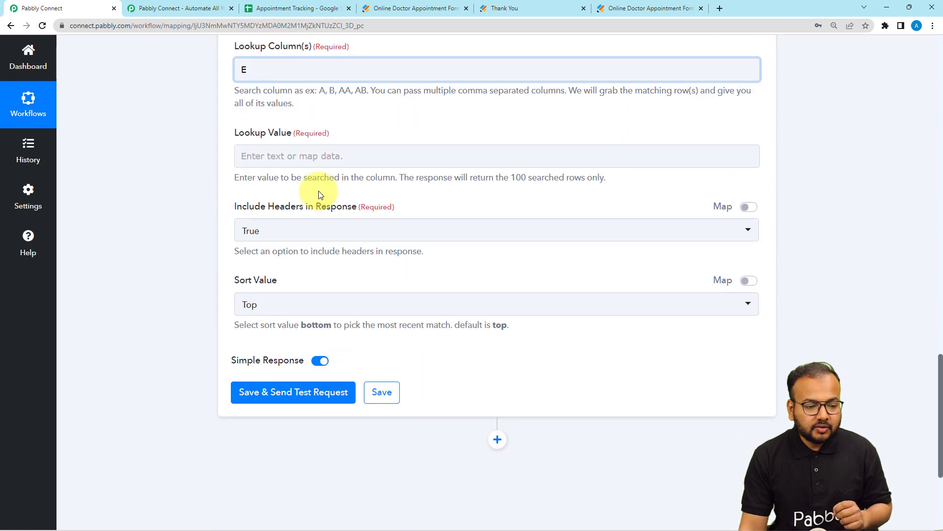
click(310, 156)
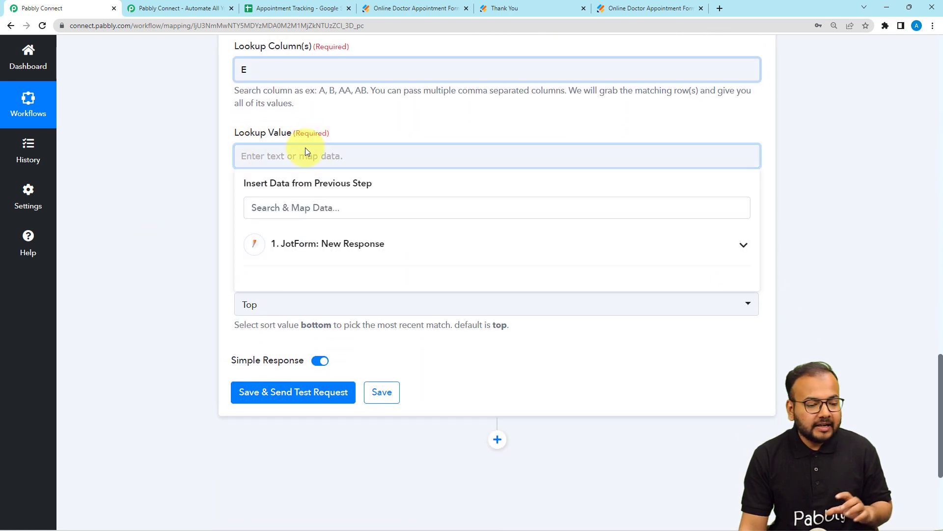
click(317, 265)
scroll(337, 319, down, 2)
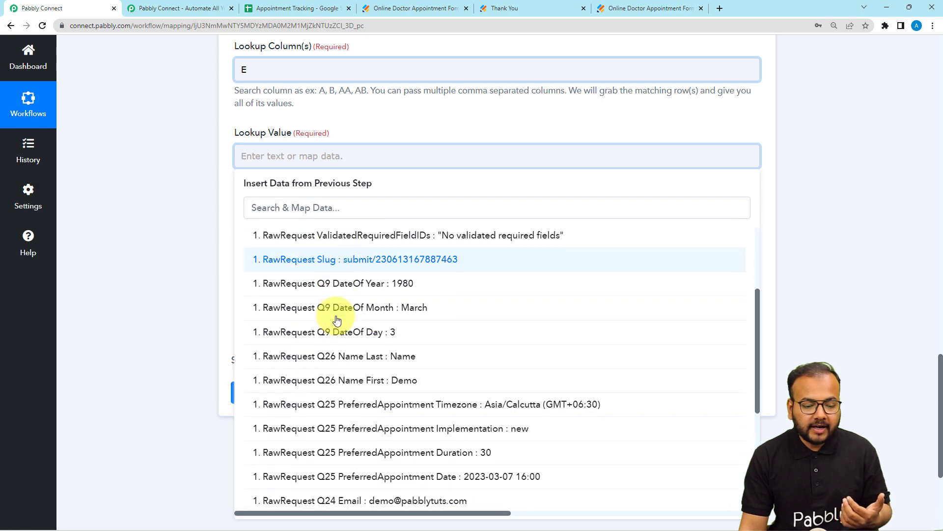
scroll(337, 319, down, 3)
scroll(339, 320, down, 1)
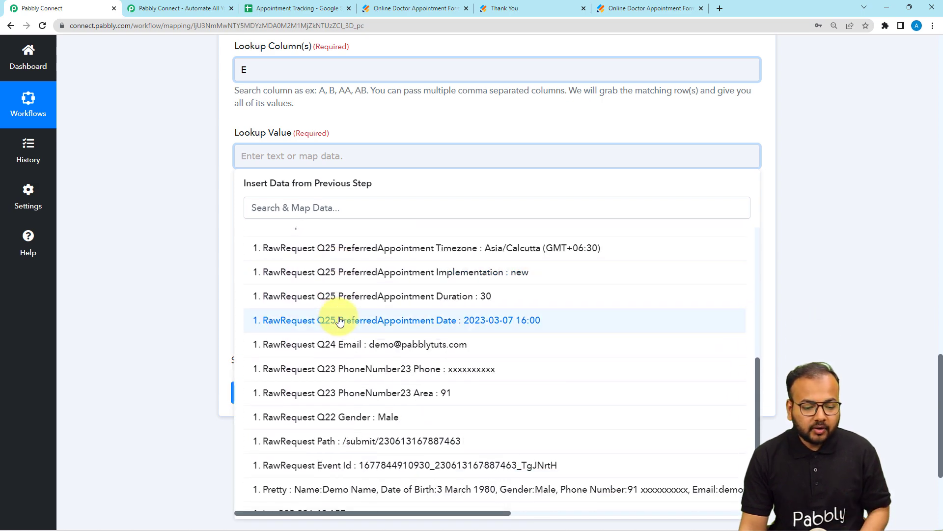
scroll(344, 315, down, 1)
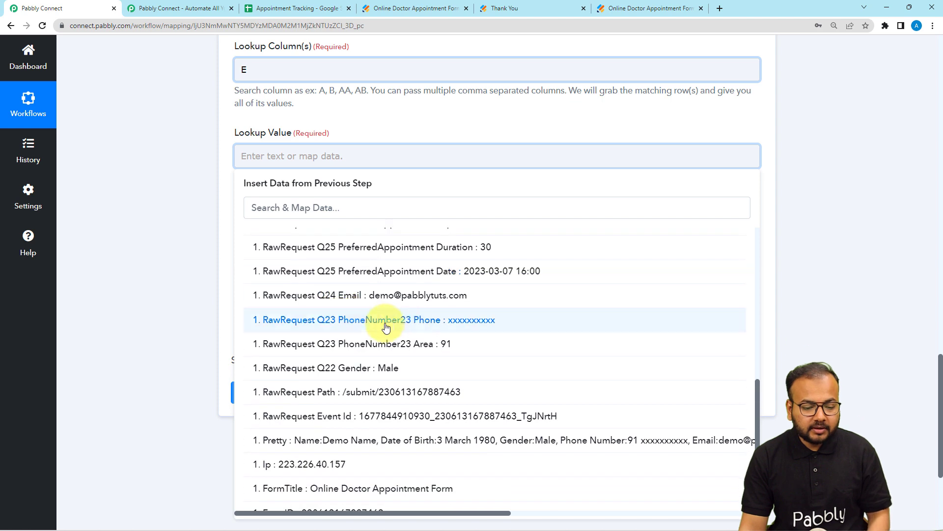
click(451, 352)
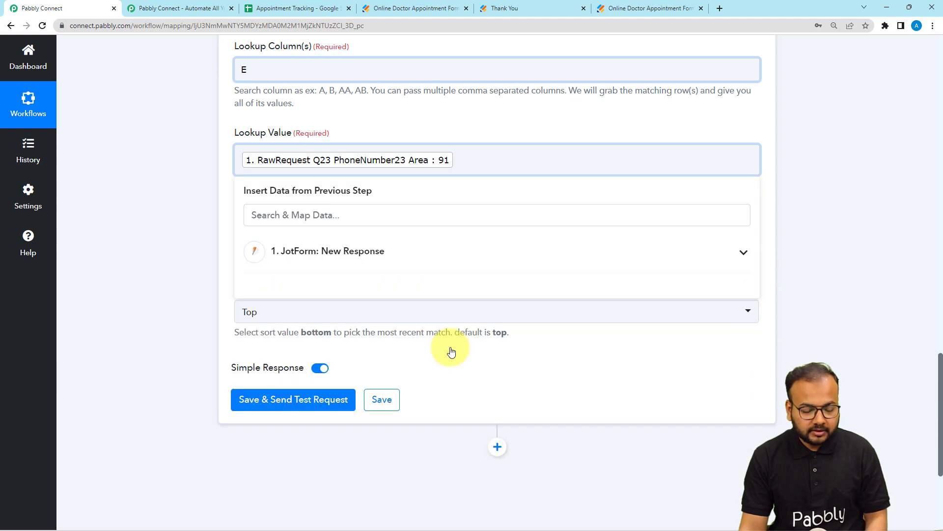
Add the JotForm PhoneNumber23 Phone field after the area code in the lookup value
click(364, 250)
scroll(382, 339, down, 3)
scroll(381, 339, down, 3)
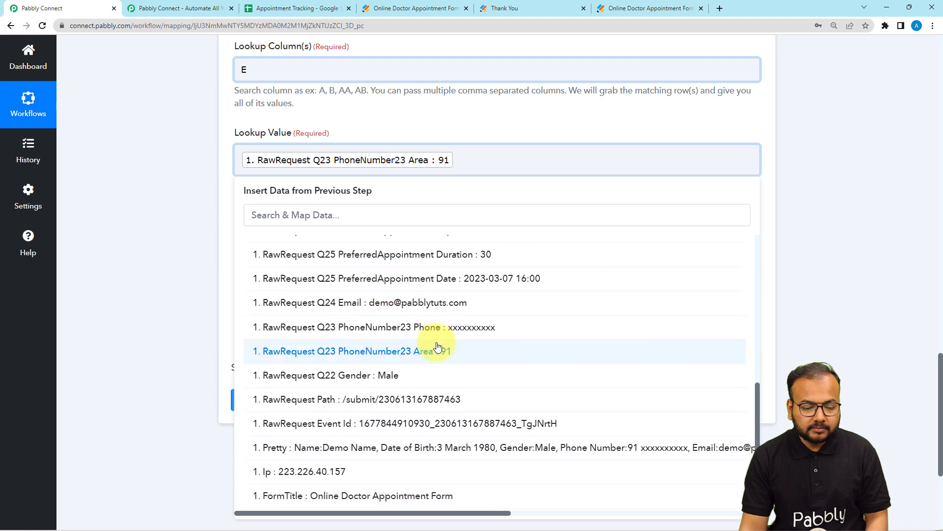
click(466, 335)
click(196, 218)
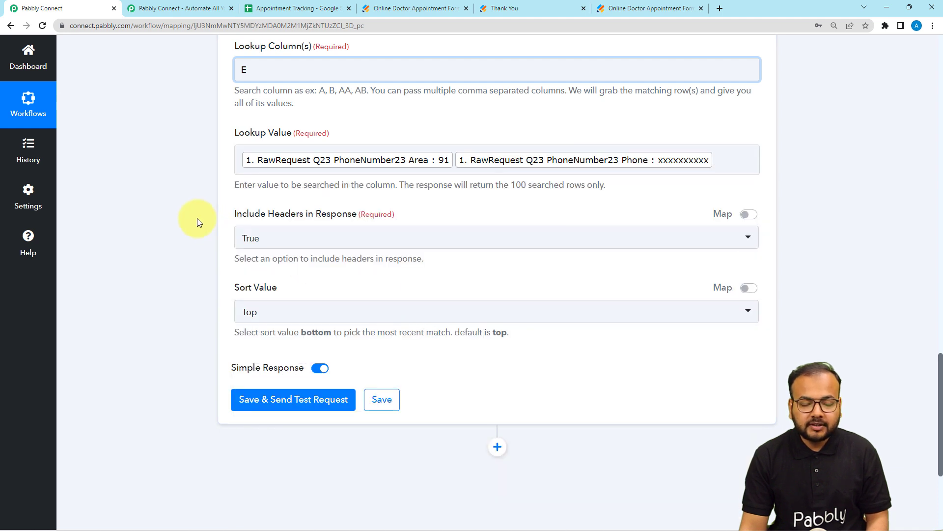
Check the remaining lookup settings, save the Google Sheets action with a test request and view its response
scroll(373, 231, down, 1)
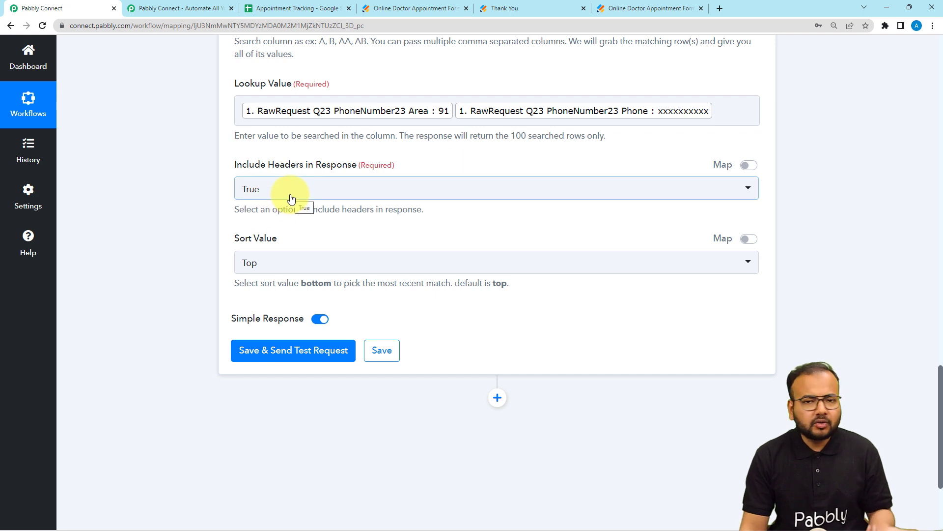
scroll(276, 218, down, 2)
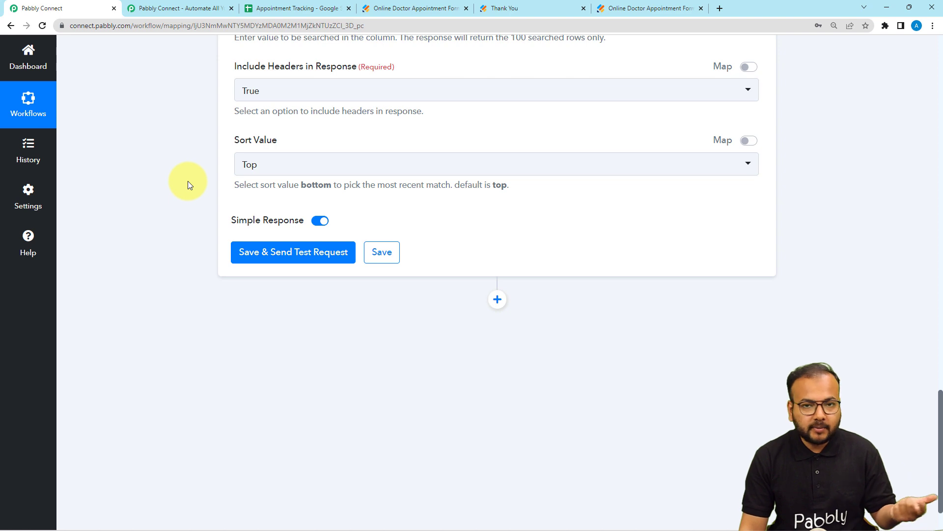
scroll(188, 182, down, 2)
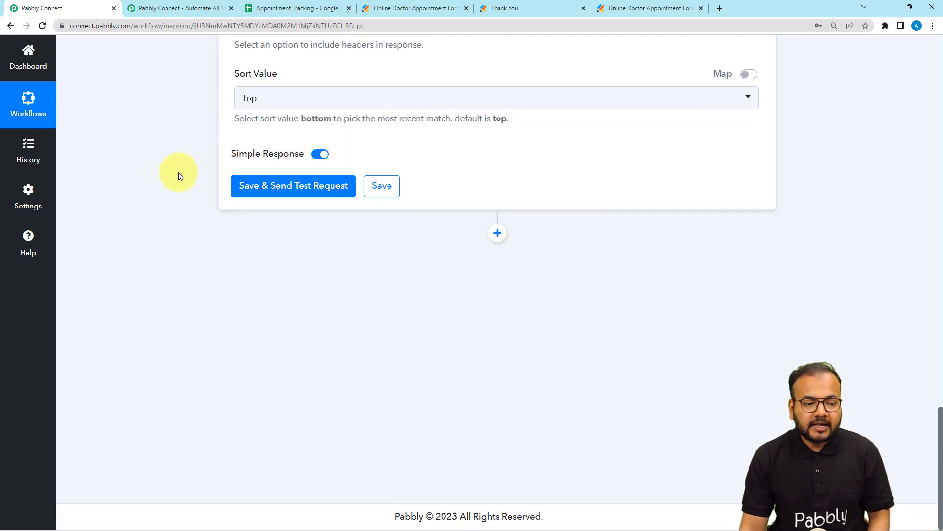
scroll(179, 172, up, 7)
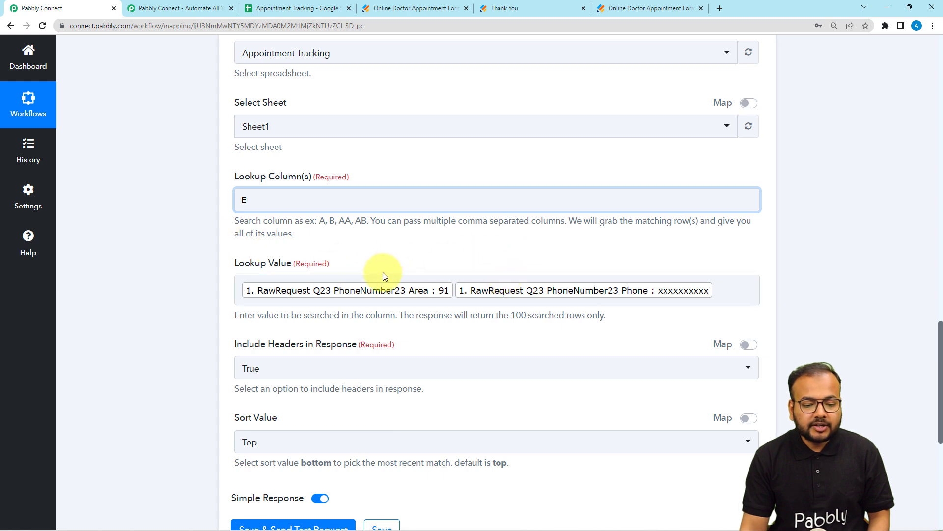
scroll(187, 227, down, 1)
scroll(187, 227, down, 5)
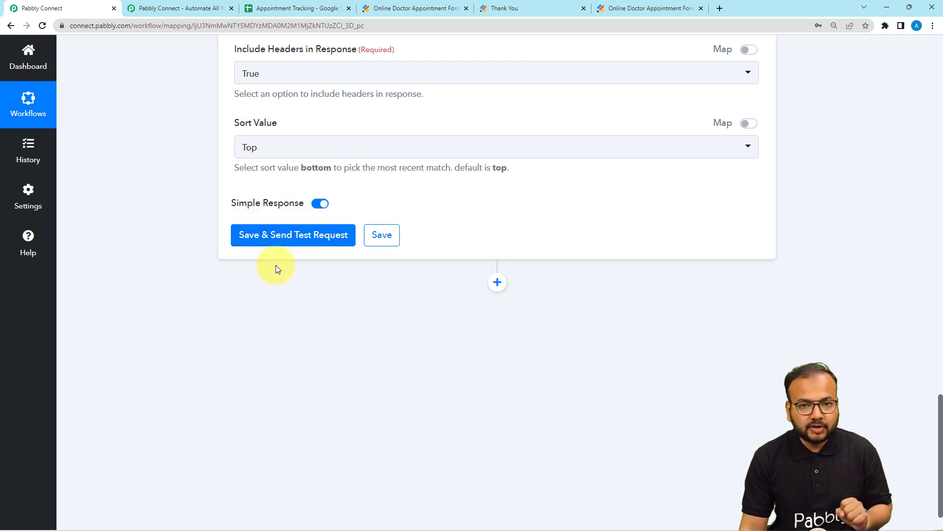
click(265, 237)
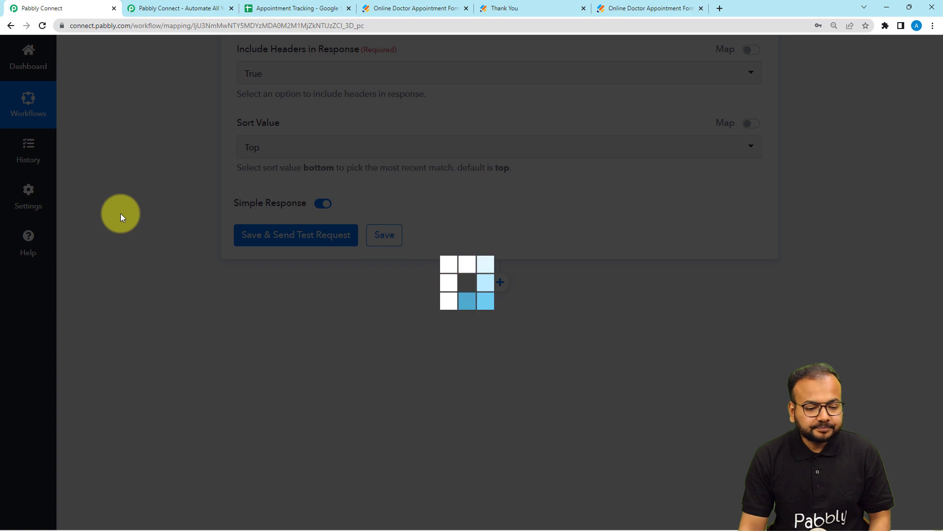
scroll(120, 213, down, 3)
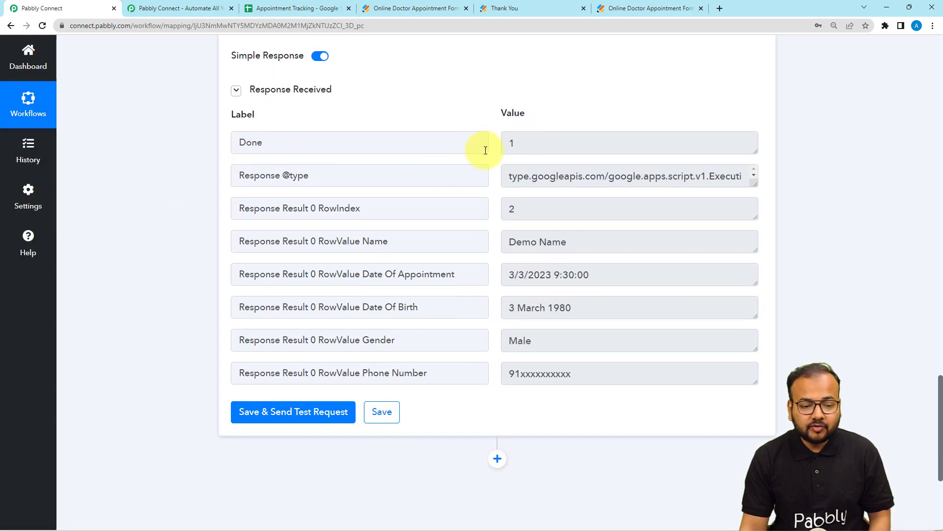
Compare the lookup response with the patient's row in the Appointment Tracking sheet, then return to the workflow
scroll(432, 223, down, 1)
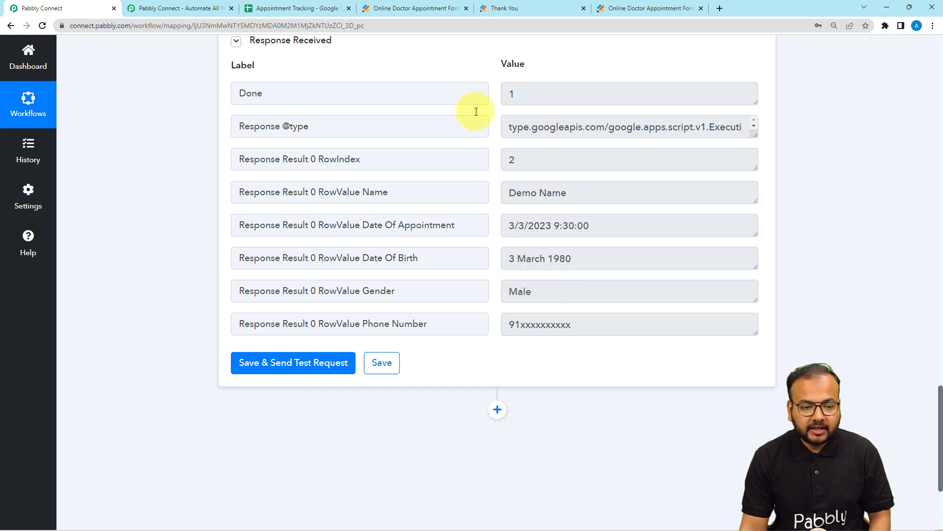
click(290, 5)
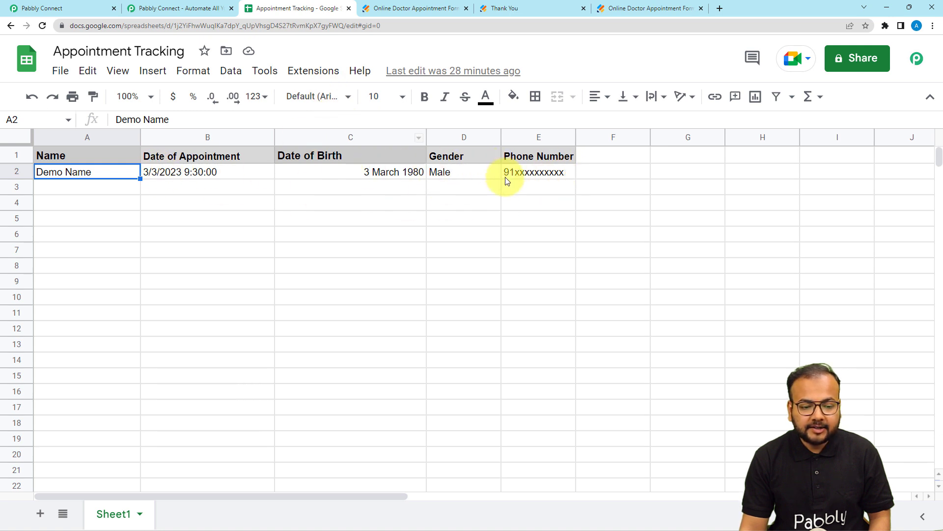
click(93, 5)
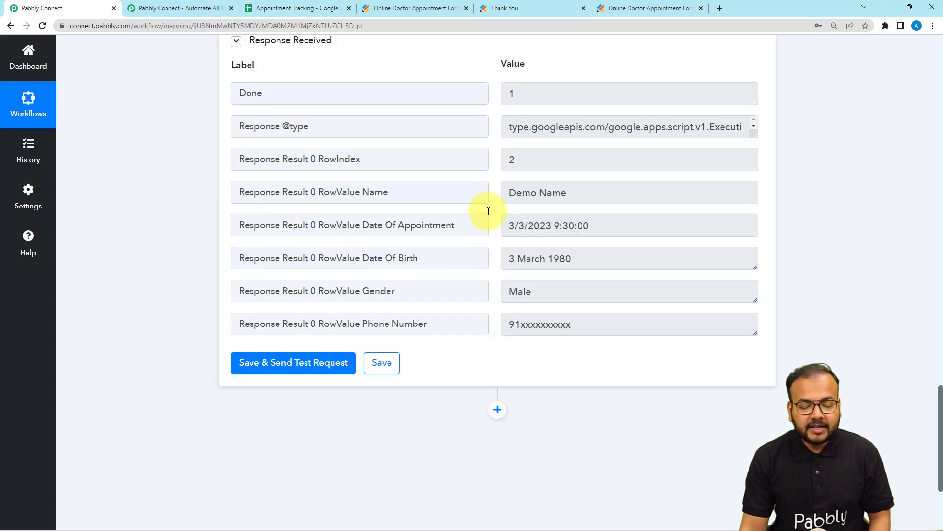
scroll(488, 199, down, 1)
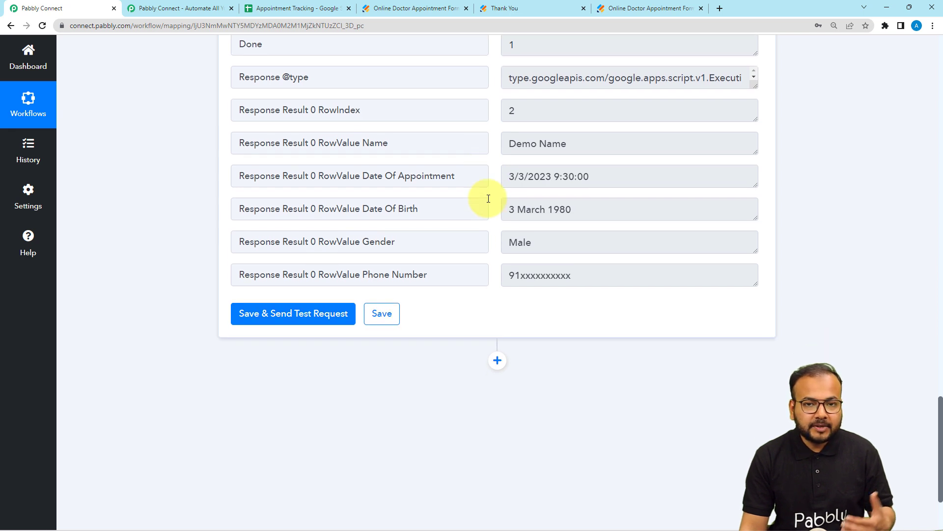
Add a new action after the Google Sheets lookup and choose Filter by Pabbly as its app
scroll(488, 198, down, 1)
scroll(489, 198, down, 1)
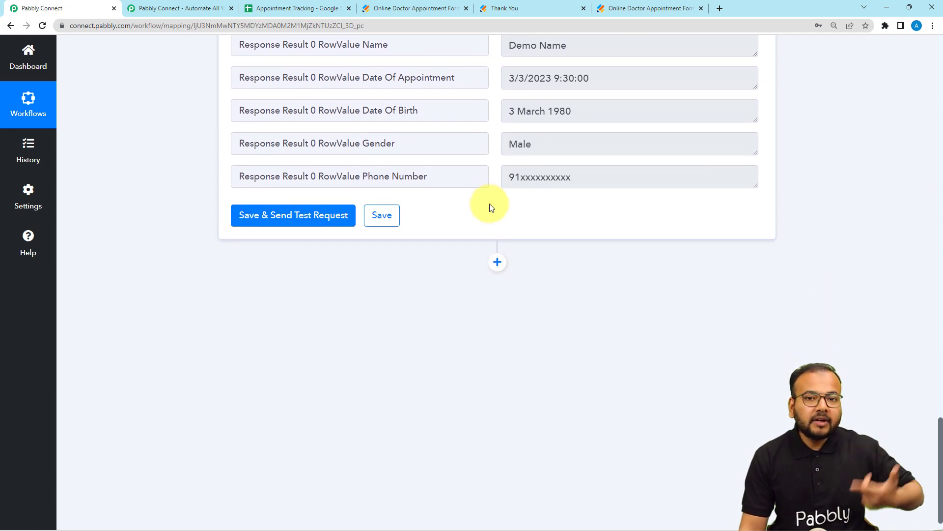
scroll(490, 207, down, 1)
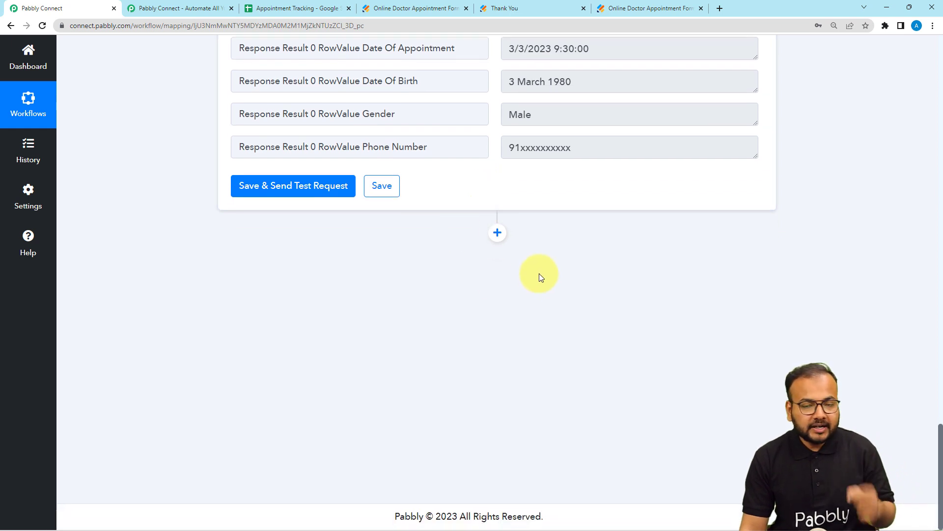
scroll(539, 275, up, 3)
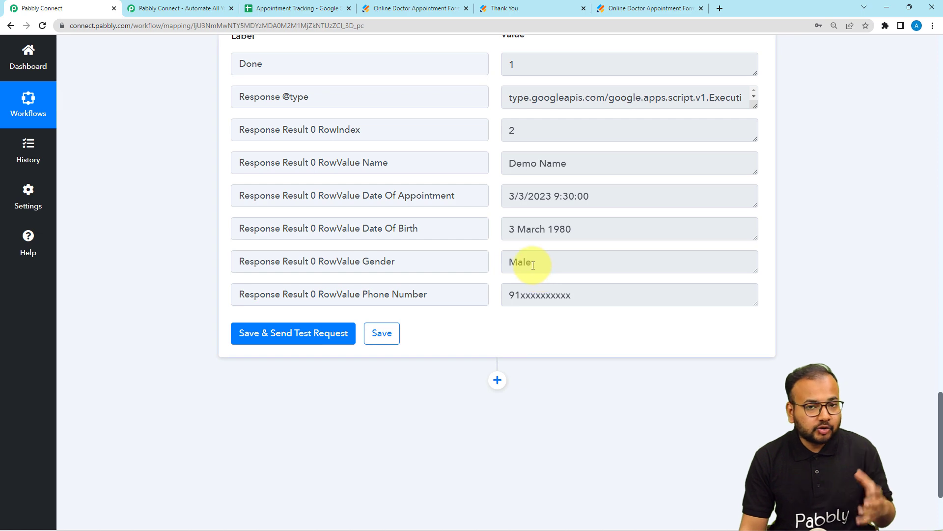
scroll(533, 266, down, 3)
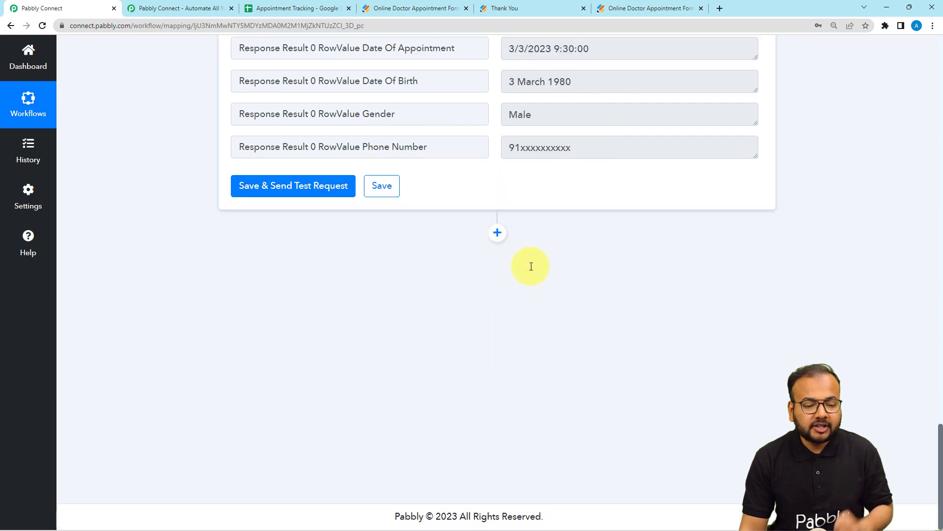
click(498, 235)
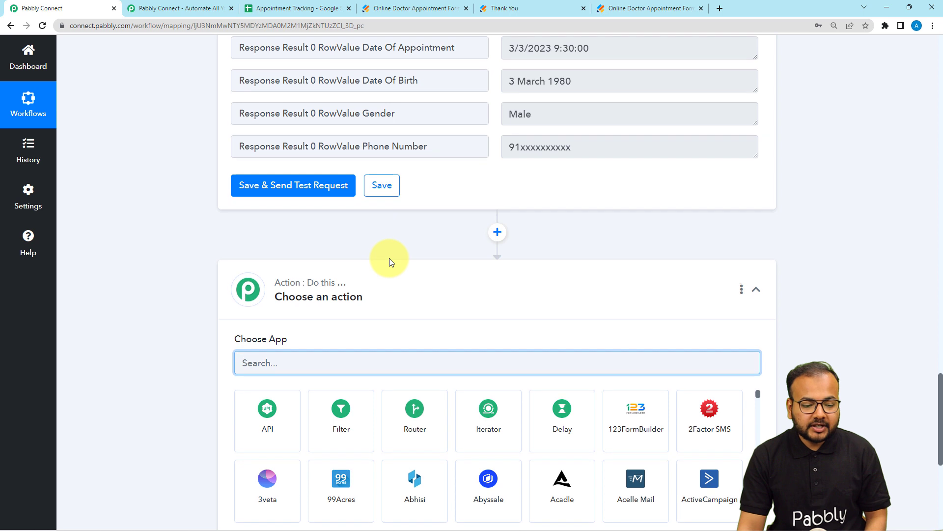
scroll(389, 258, down, 2)
click(347, 314)
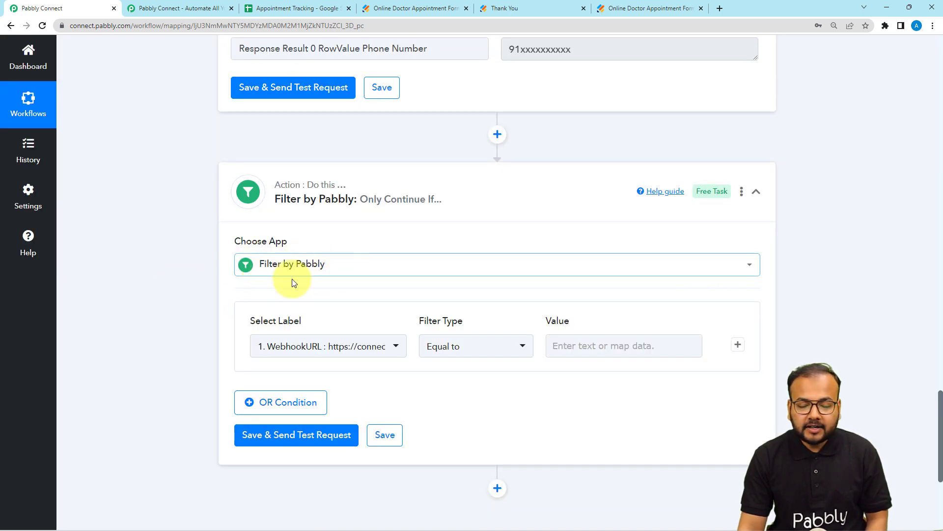
Review the lookup response and view the Google Sheets lookup fields available as filter labels
scroll(201, 273, up, 3)
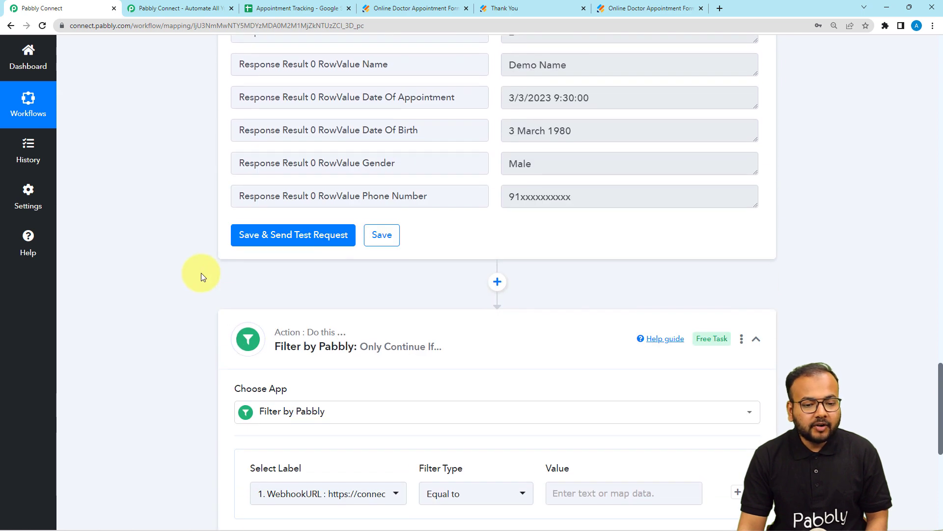
scroll(203, 276, up, 3)
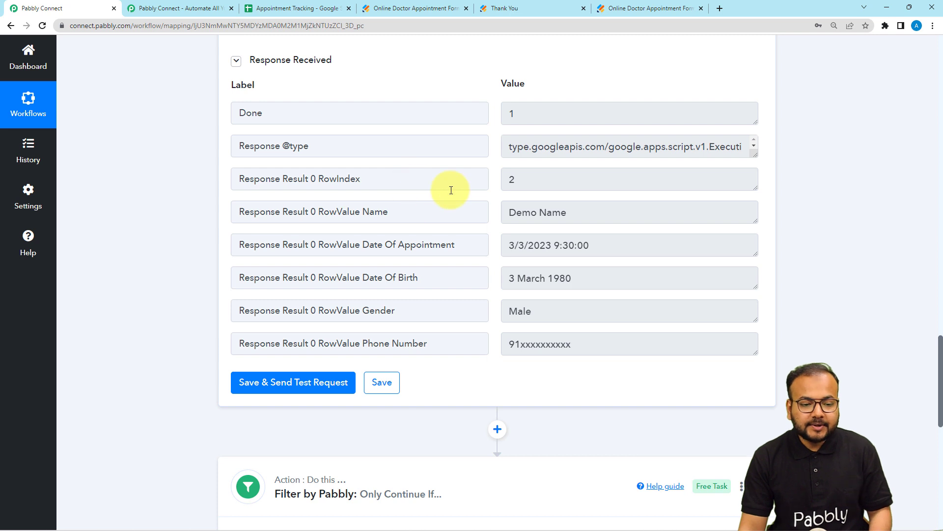
scroll(451, 191, up, 1)
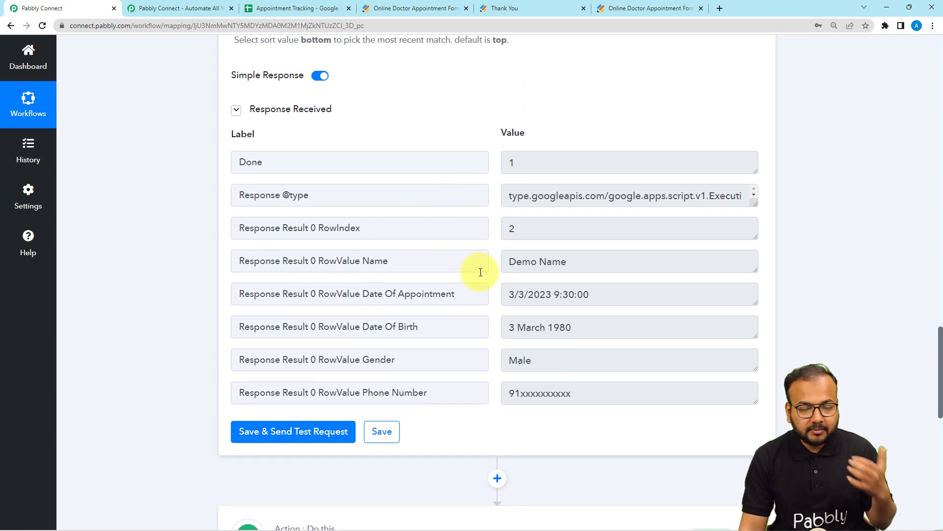
scroll(191, 276, down, 10)
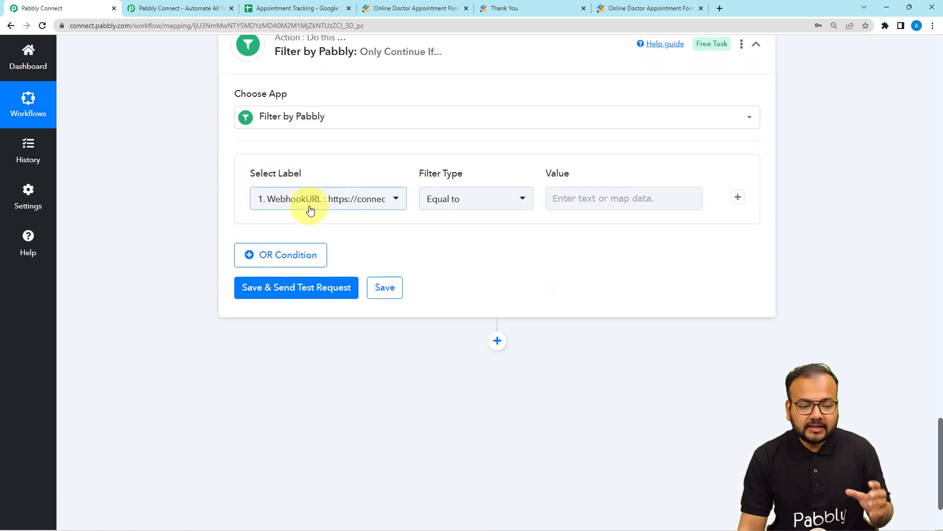
click(339, 205)
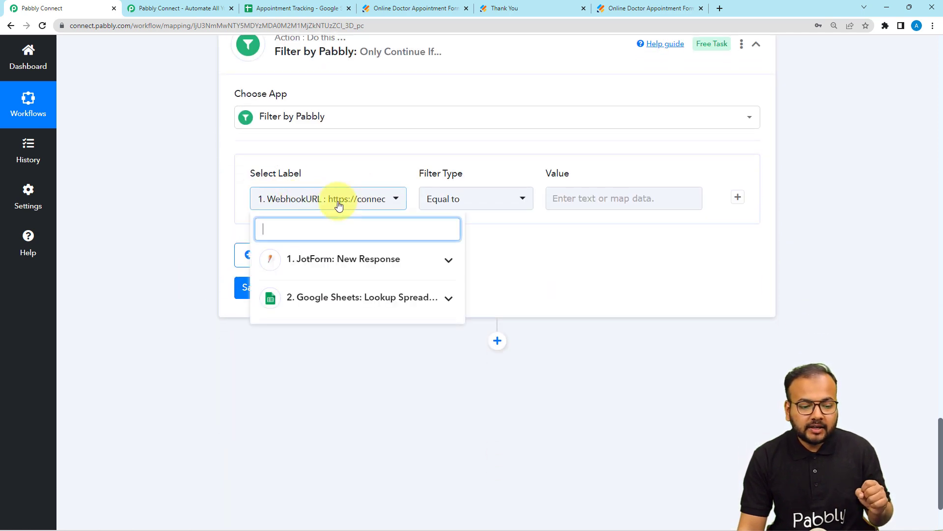
click(319, 315)
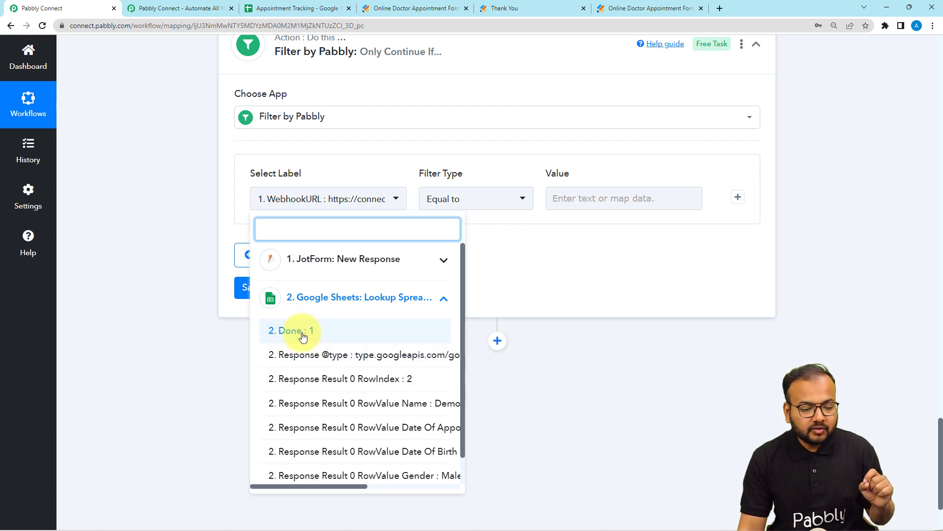
Append "fgfg" to the phone number lookup value and save the Google Sheets action with a test request
scroll(183, 223, up, 4)
scroll(183, 219, up, 5)
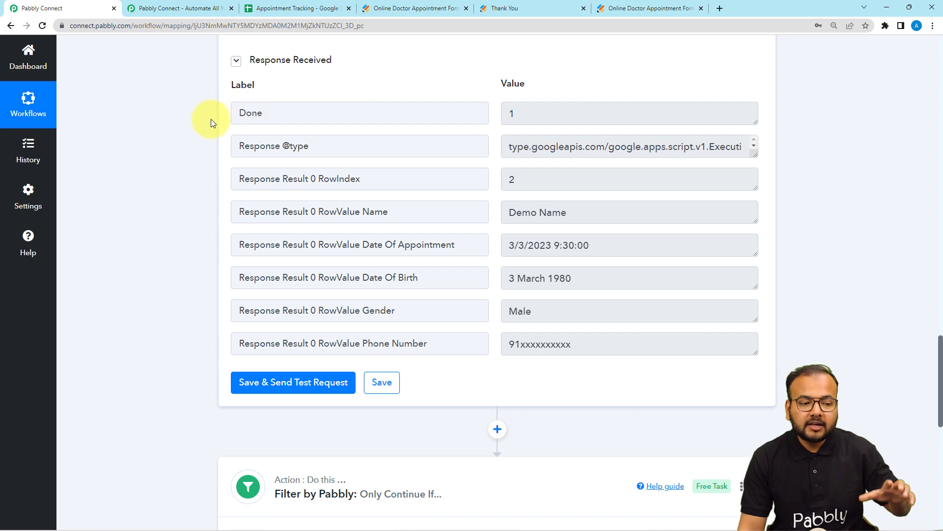
scroll(184, 130, up, 6)
scroll(193, 153, up, 3)
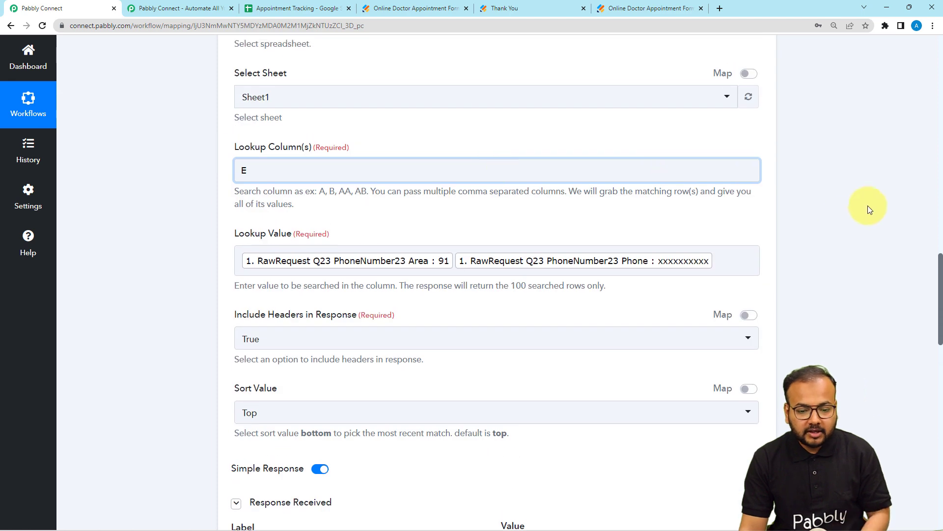
click(739, 255)
text(fgfg)
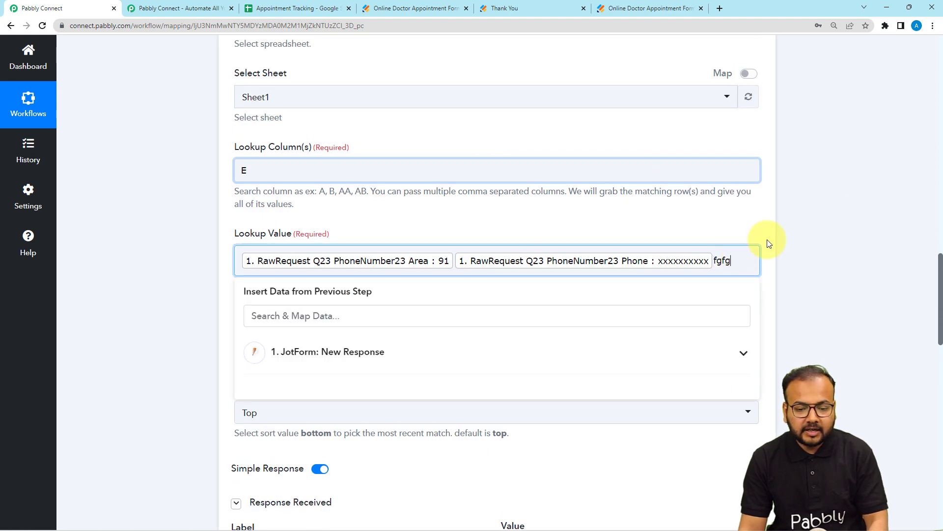
click(555, 214)
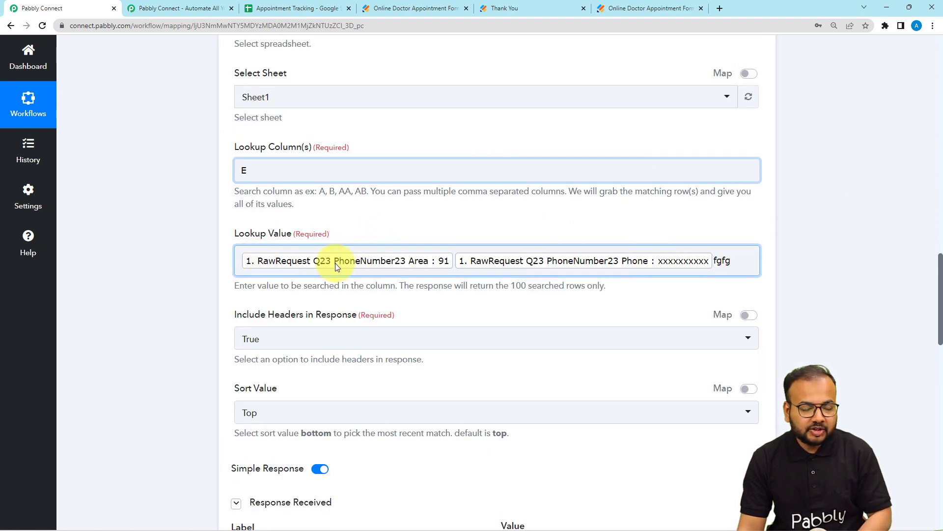
scroll(221, 273, down, 7)
scroll(227, 344, down, 2)
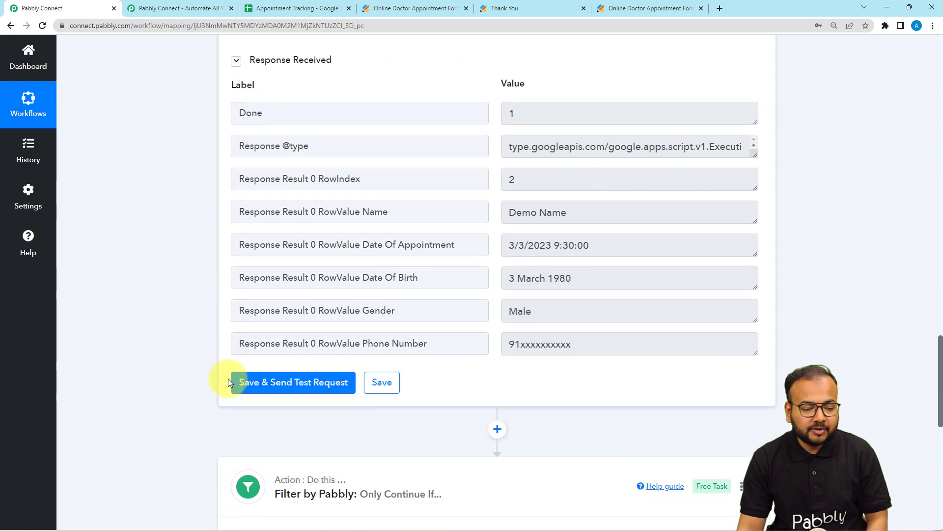
click(250, 383)
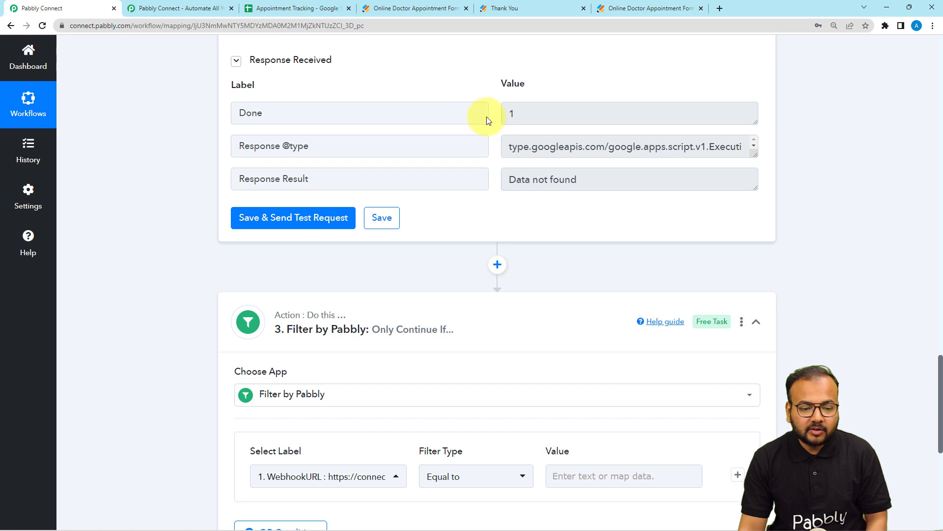
Remove "fgfg" from the lookup value and resend the Google Sheets lookup test request
scroll(495, 150, up, 4)
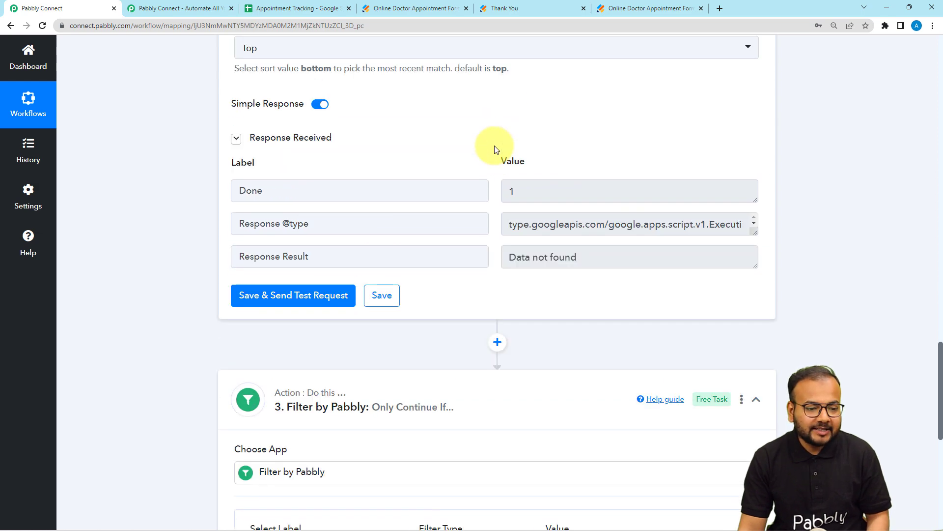
scroll(498, 154, up, 2)
click(737, 118)
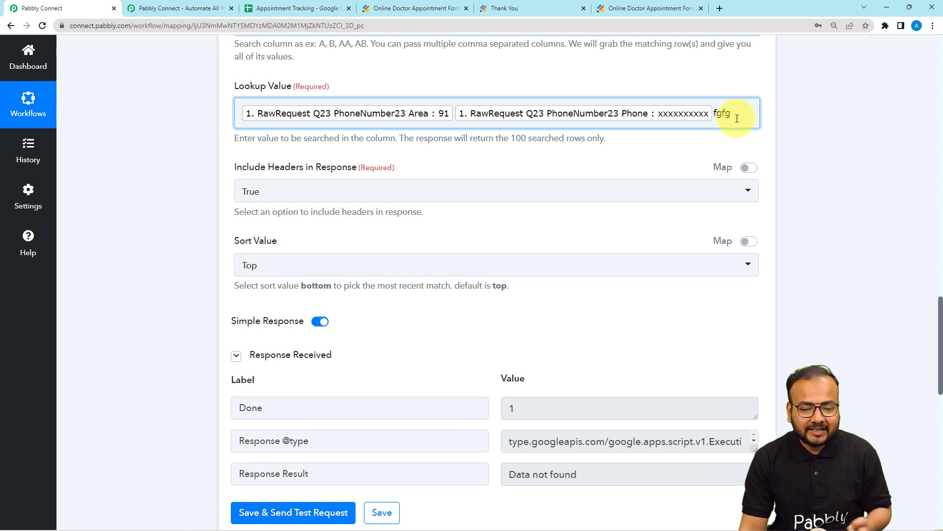
click(737, 117)
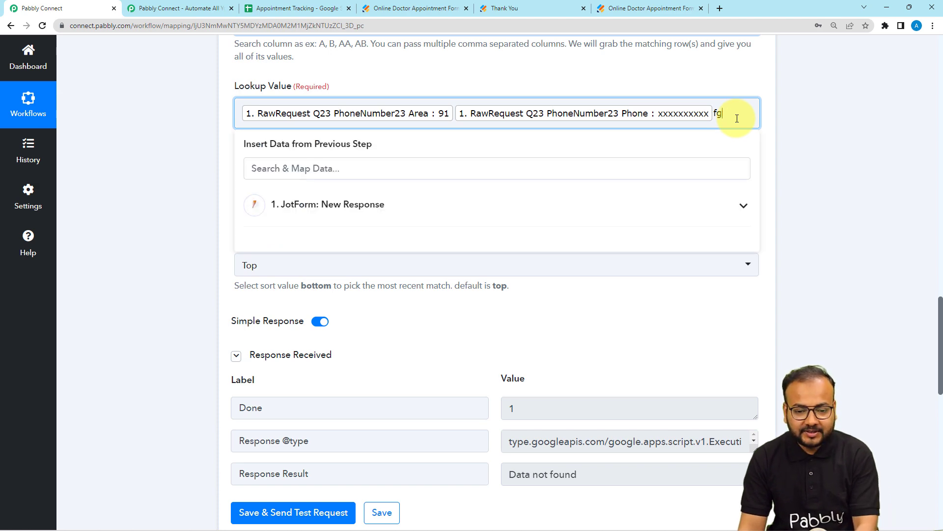
click(151, 125)
scroll(211, 255, down, 4)
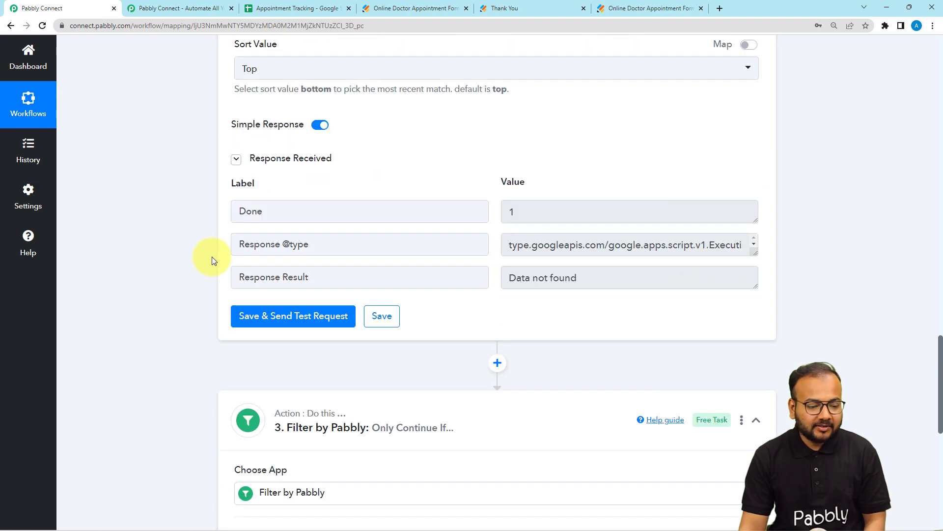
click(243, 317)
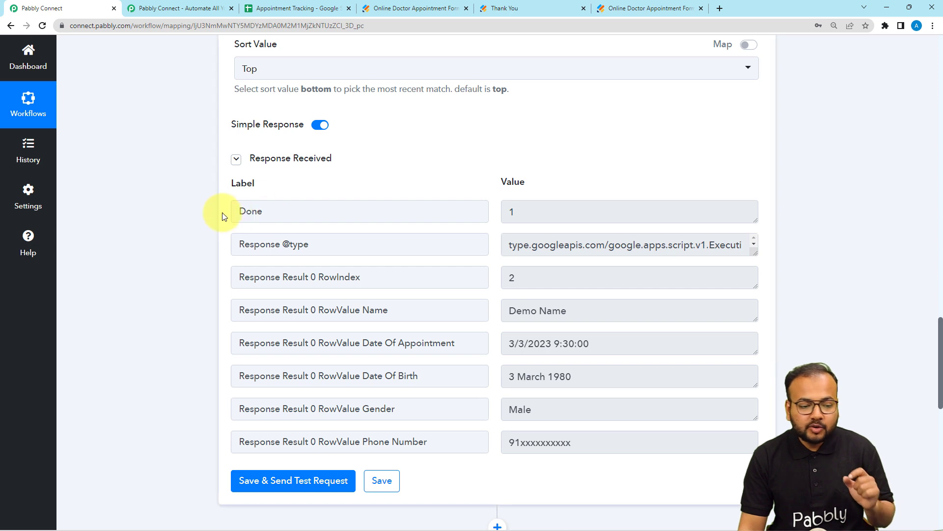
Set the filter condition's label to Response Result 0 RowValue Phone Number from the Google Sheets lookup
scroll(250, 245, down, 2)
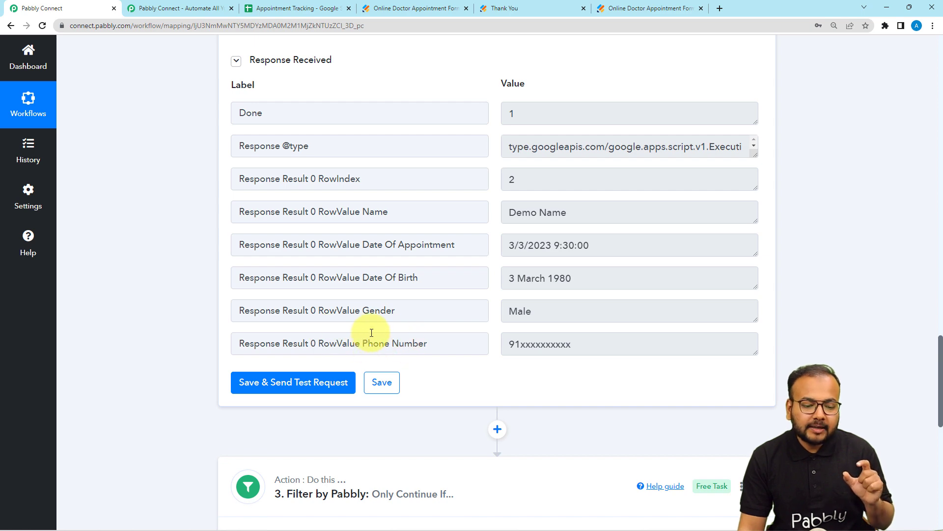
scroll(92, 291, down, 7)
scroll(92, 291, down, 1)
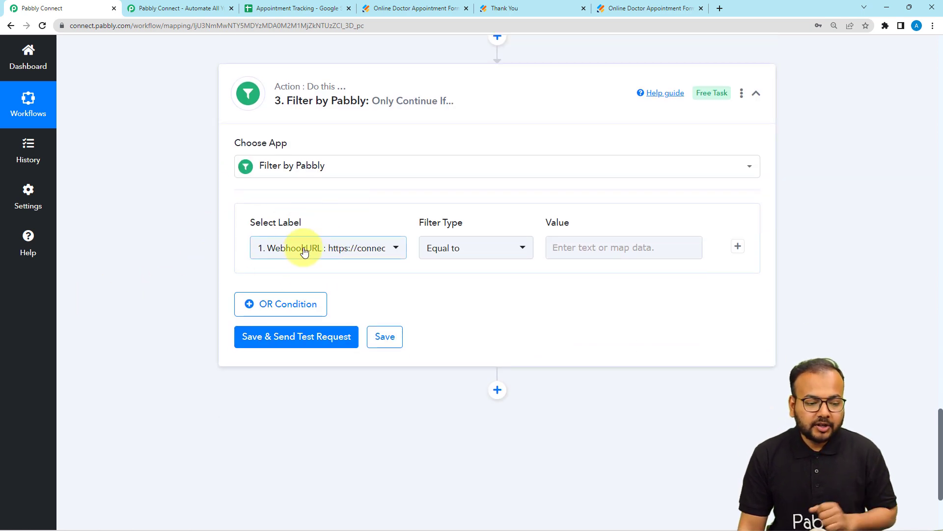
click(305, 248)
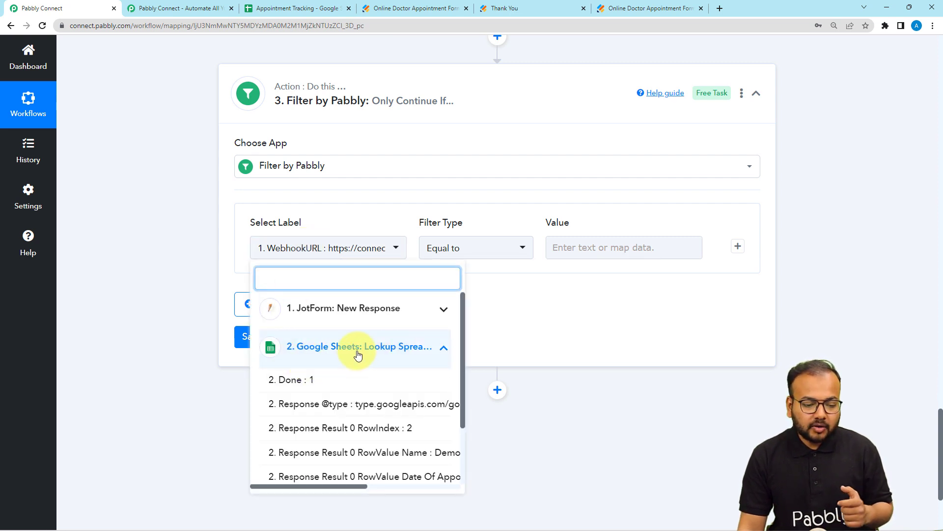
scroll(339, 410, down, 2)
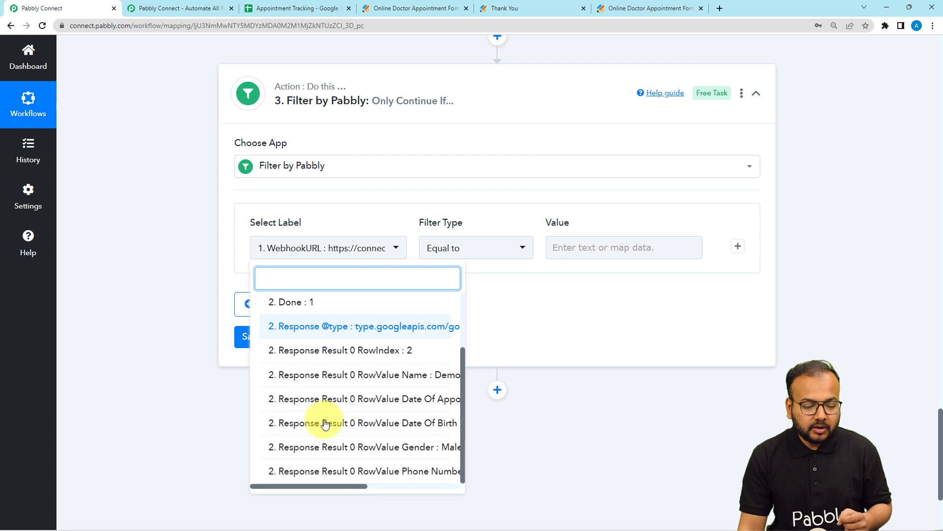
scroll(339, 412, down, 2)
click(364, 451)
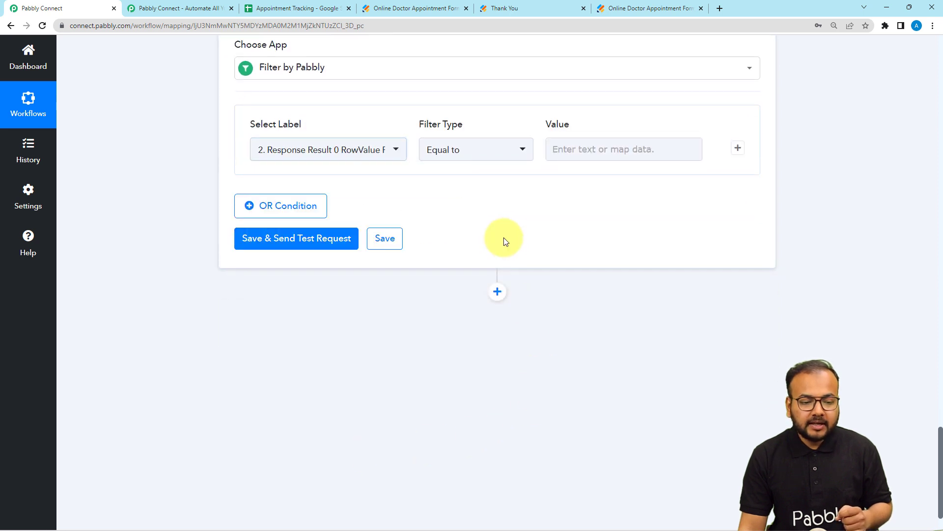
Set the filter type to Exists and save the filter with a test request
click(499, 155)
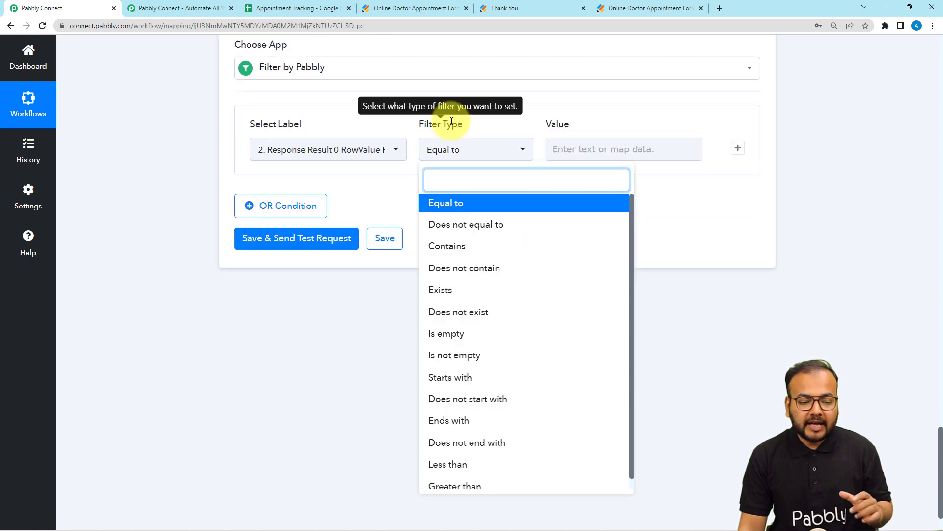
click(442, 289)
click(499, 237)
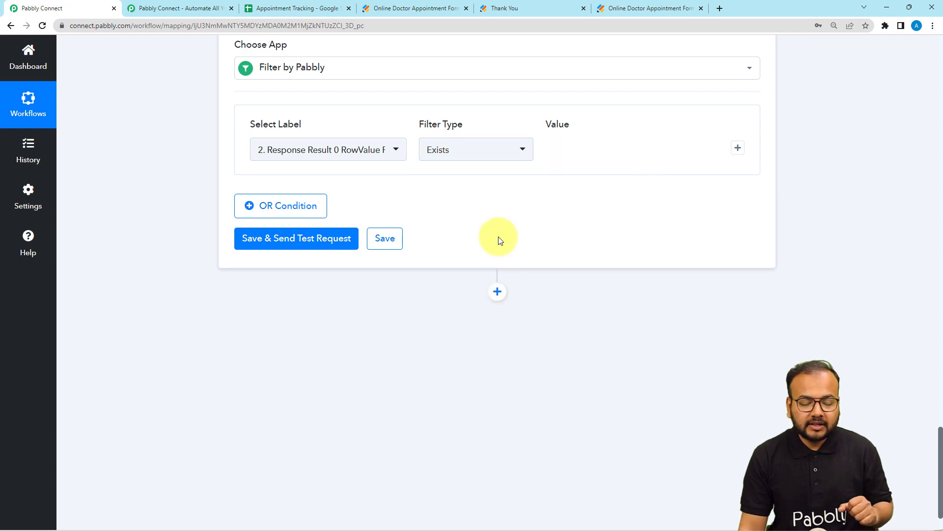
click(304, 244)
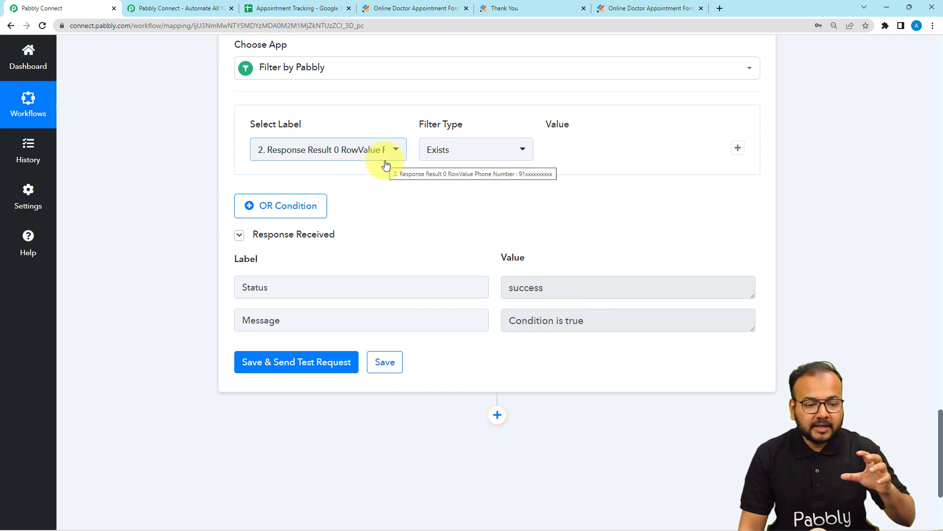
scroll(539, 265, up, 9)
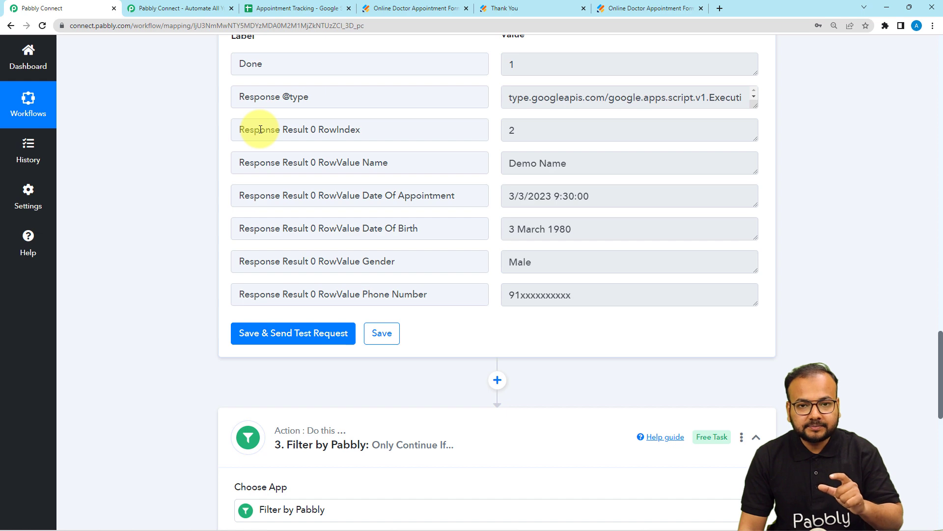
scroll(261, 130, down, 12)
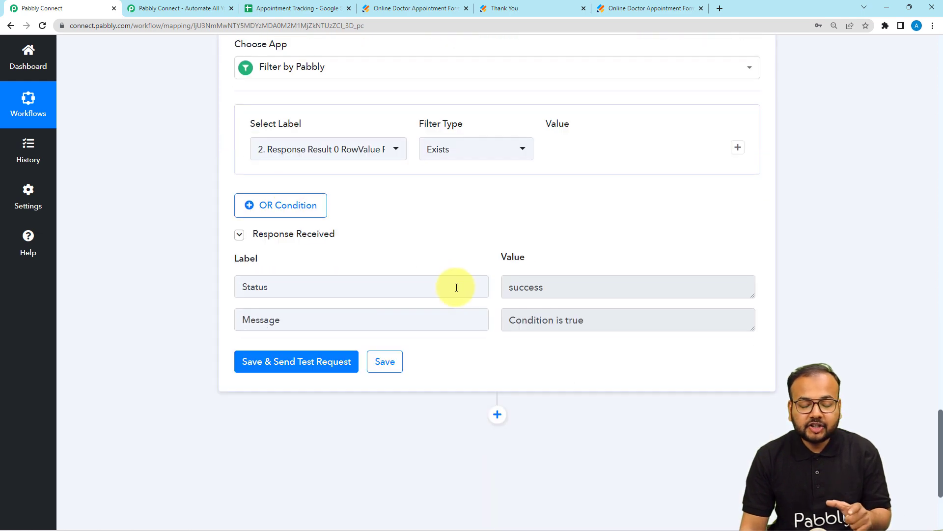
scroll(456, 287, down, 1)
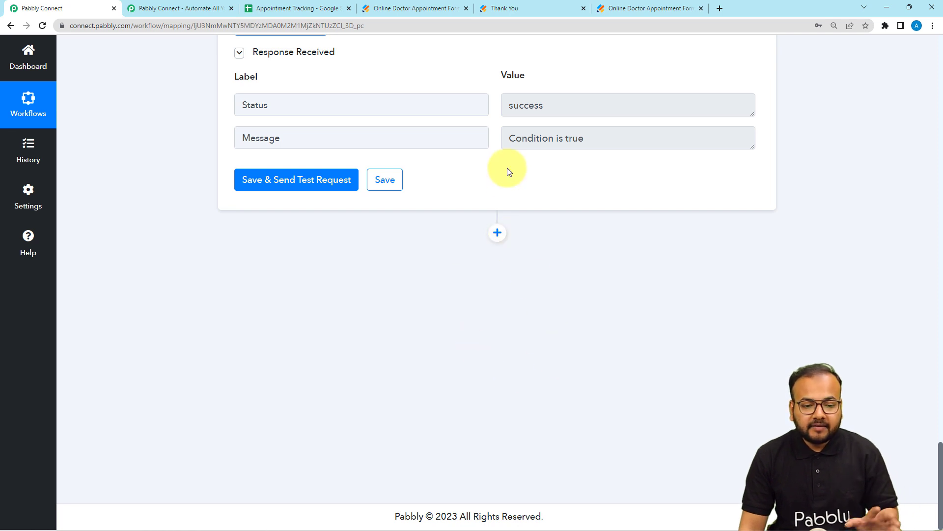
Add a Google Sheets action after the filter and set its action event to Update Cell Value
click(318, 5)
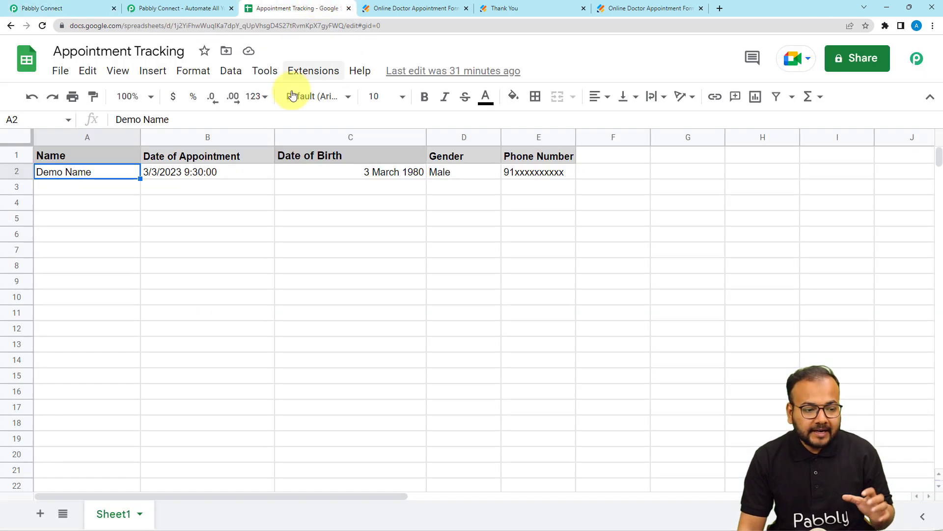
click(186, 171)
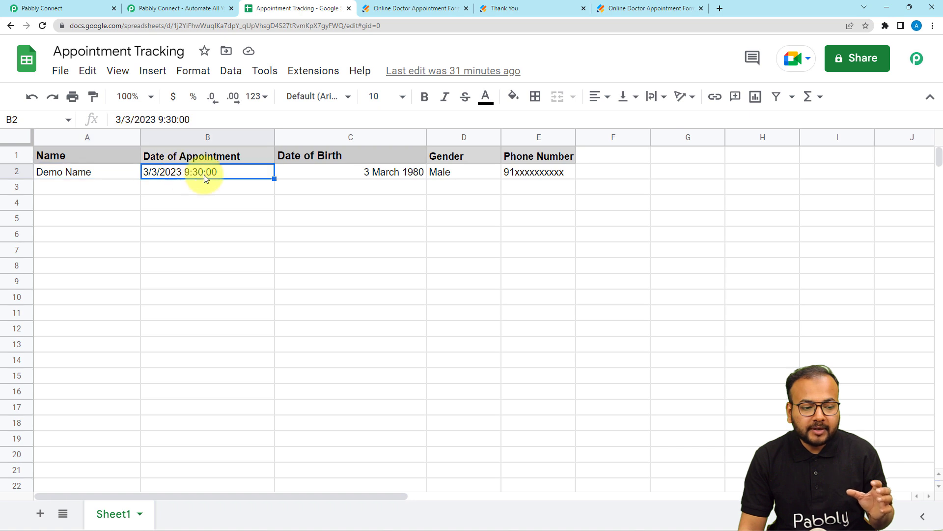
click(84, 12)
click(497, 232)
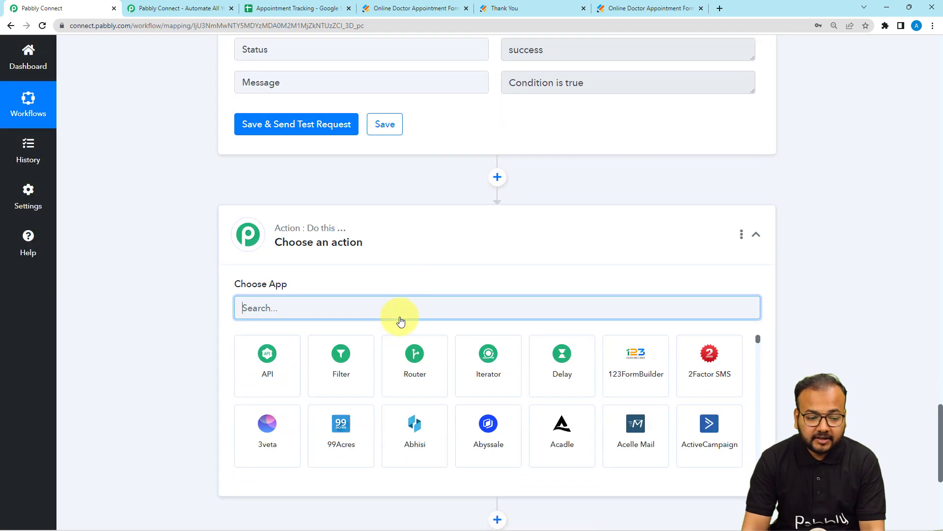
text(goo)
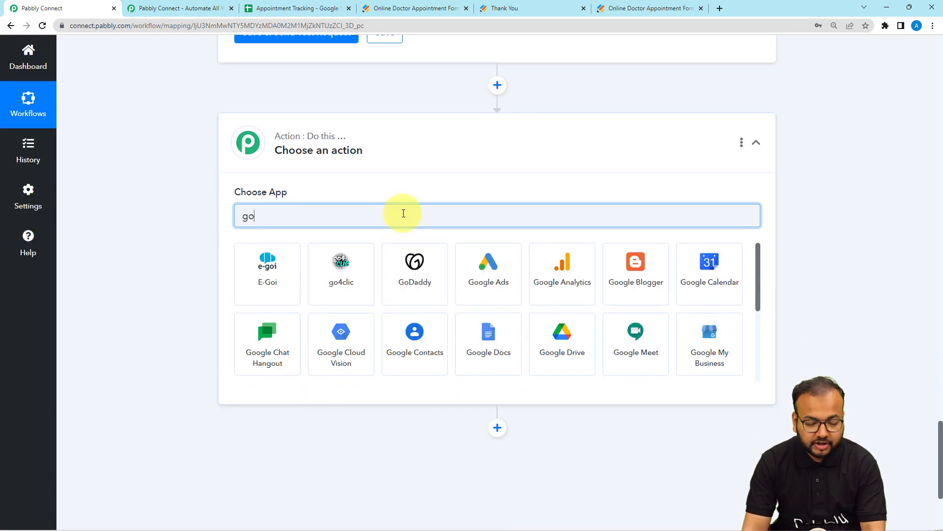
click(635, 352)
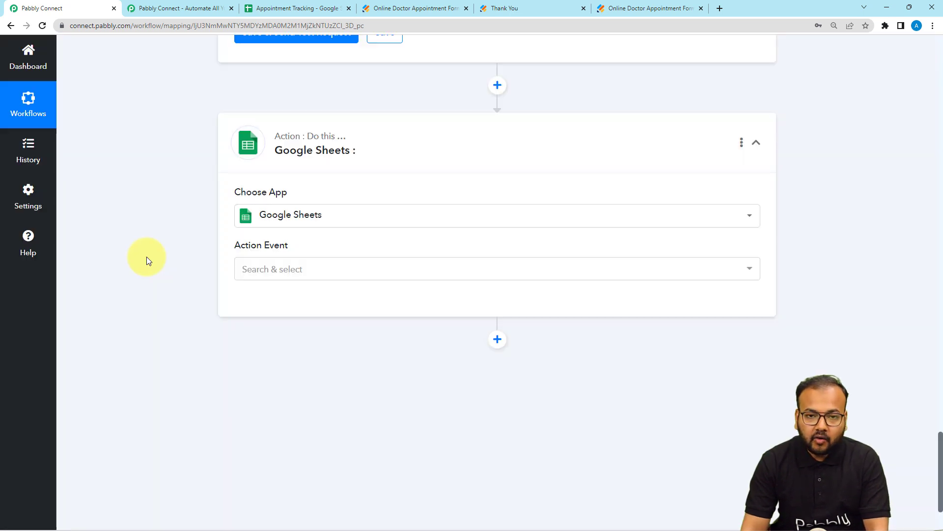
scroll(146, 256, down, 1)
click(294, 219)
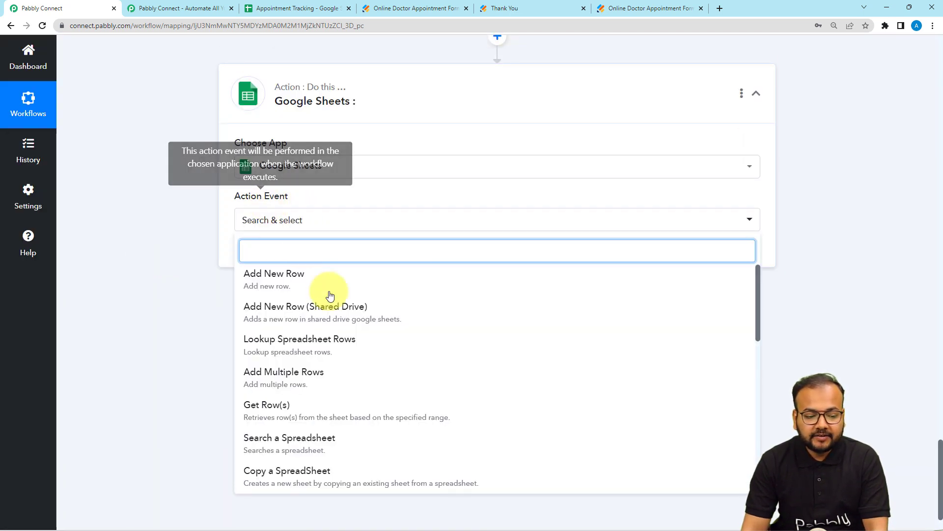
scroll(323, 326, down, 8)
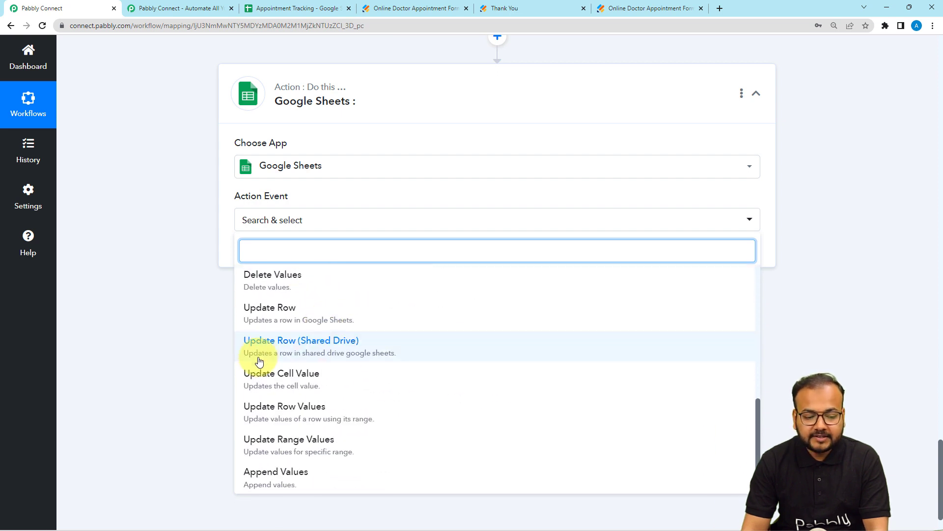
click(318, 381)
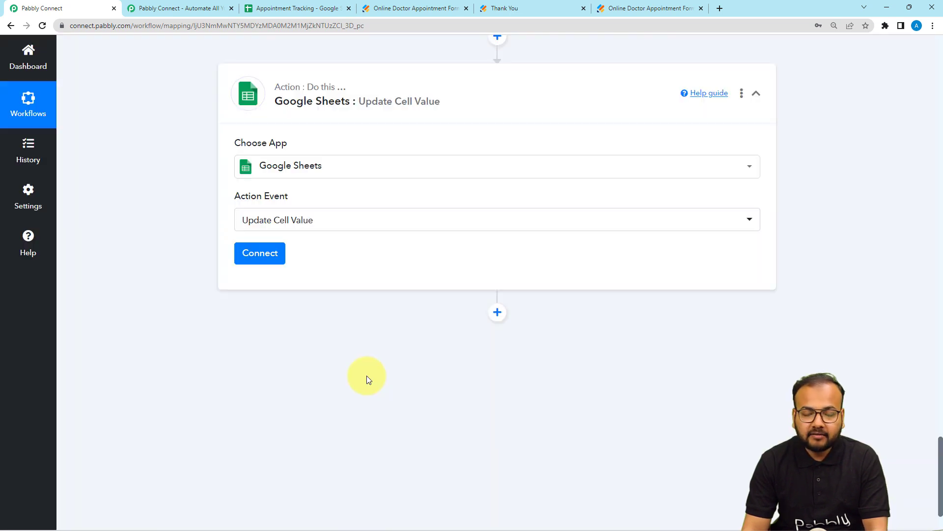
Connect the Update Cell Value action through the existing Google Sheets #24 connection and save it
click(261, 254)
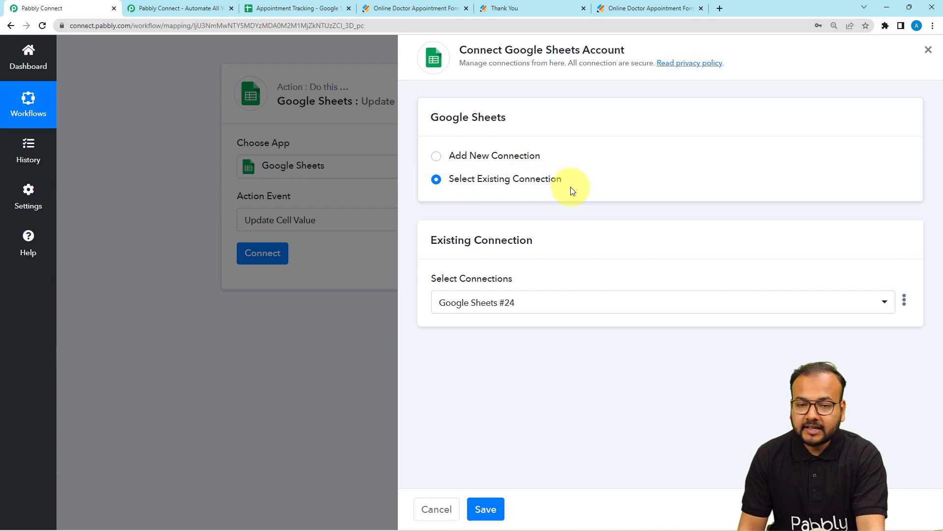
click(531, 310)
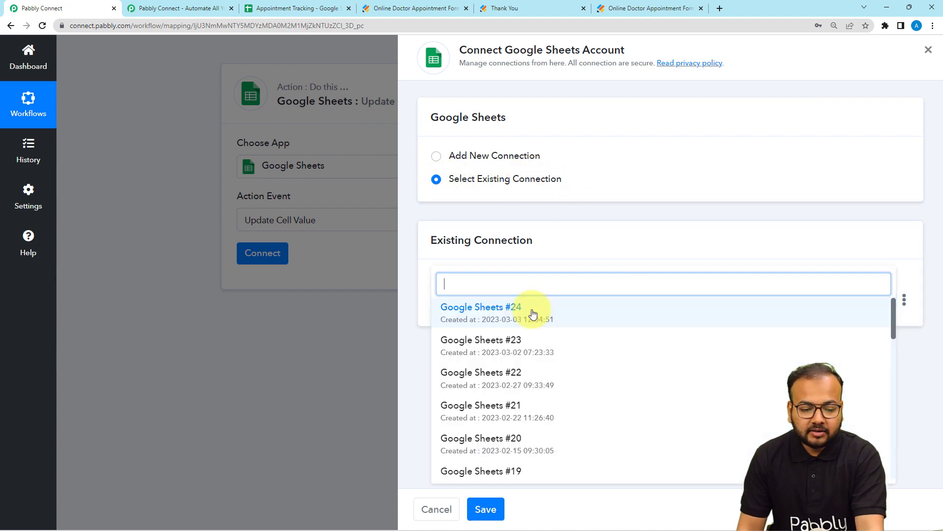
click(494, 317)
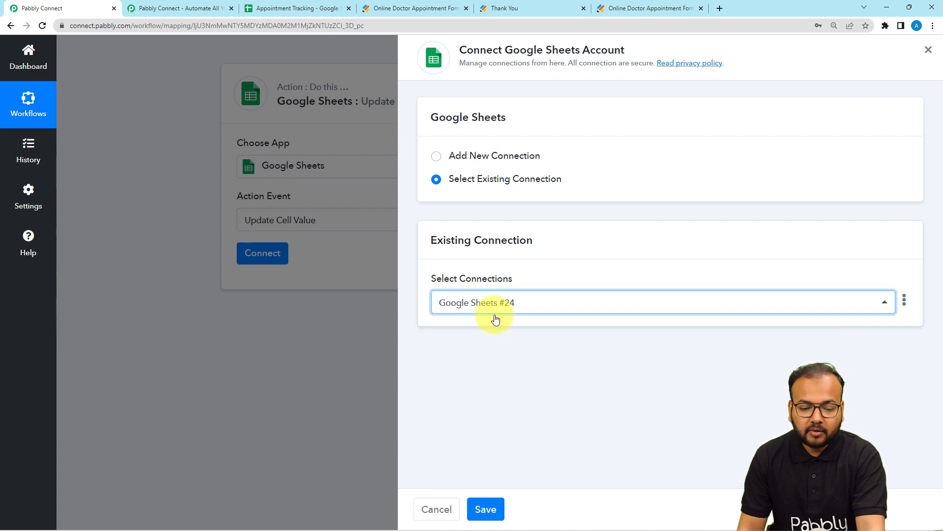
click(486, 508)
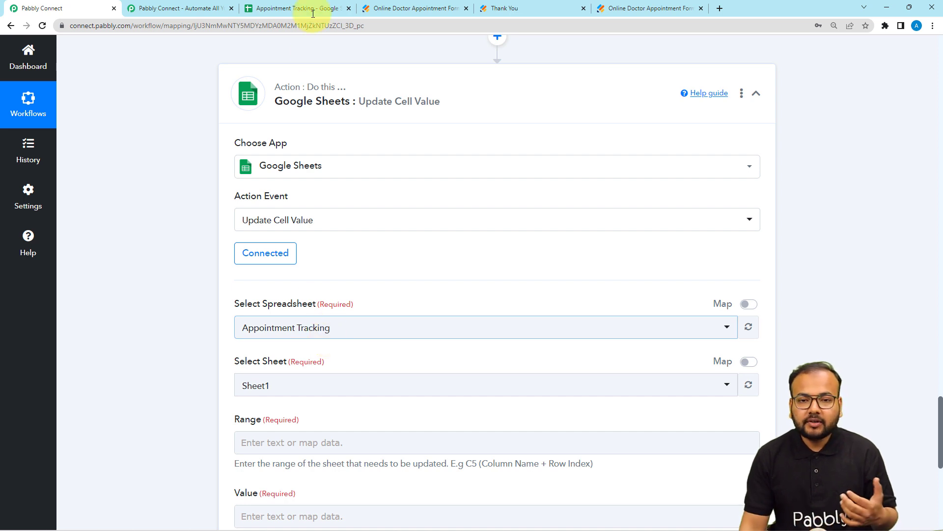
Select the Appointment Tracking spreadsheet and Sheet1 for the cell update
scroll(239, 139, down, 1)
scroll(228, 155, down, 2)
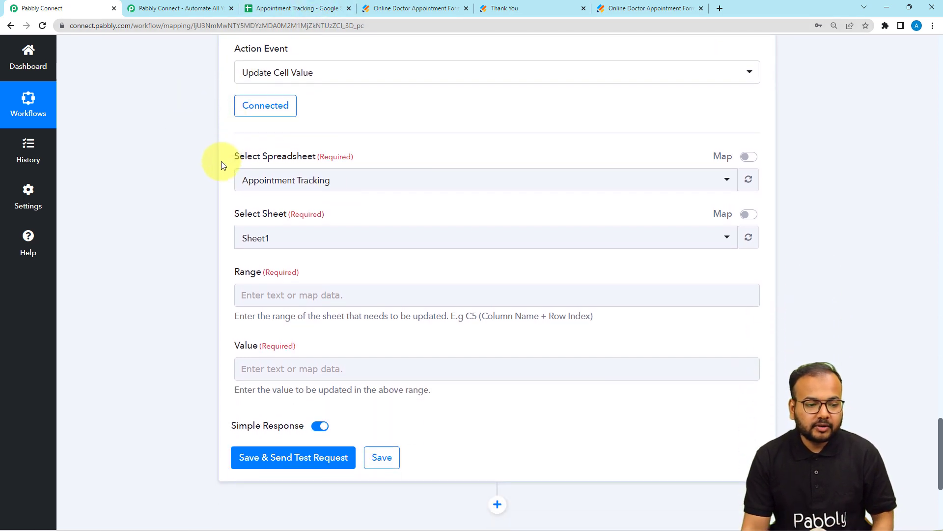
scroll(221, 163, down, 1)
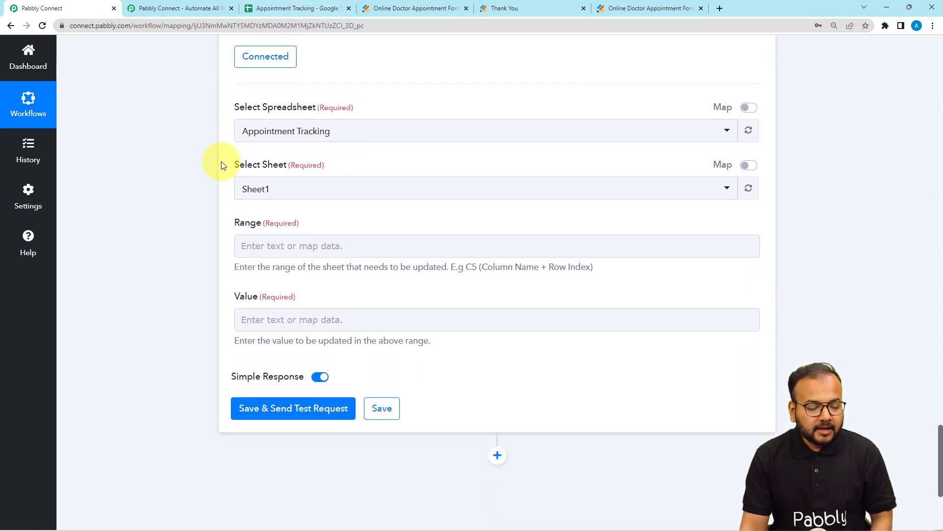
click(301, 135)
click(301, 183)
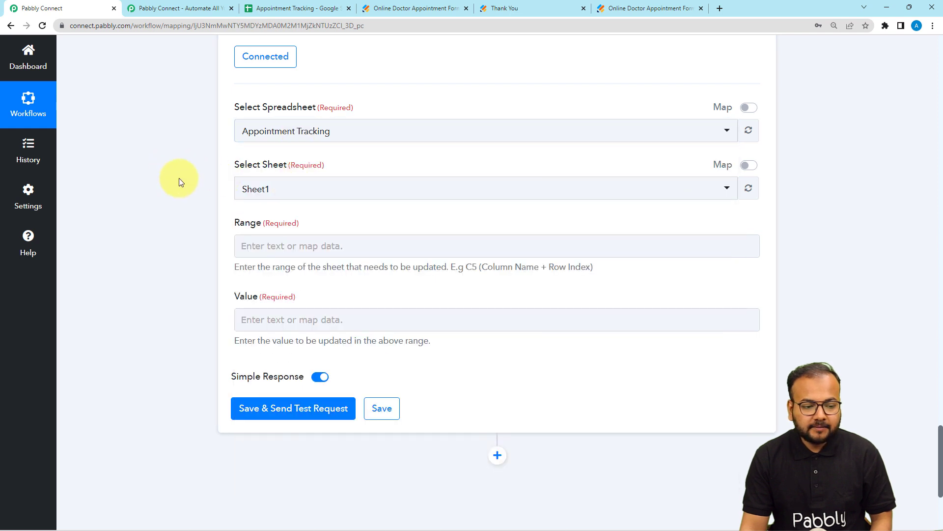
click(286, 193)
click(200, 225)
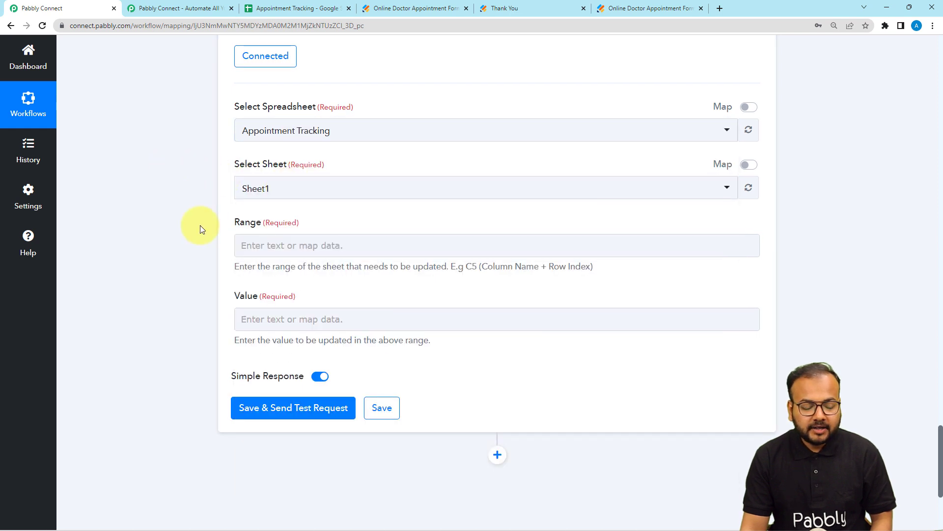
Set the update range to column B followed by the mapped Response Result 0 RowIndex from the Google Sheets lookup
scroll(259, 137, down, 2)
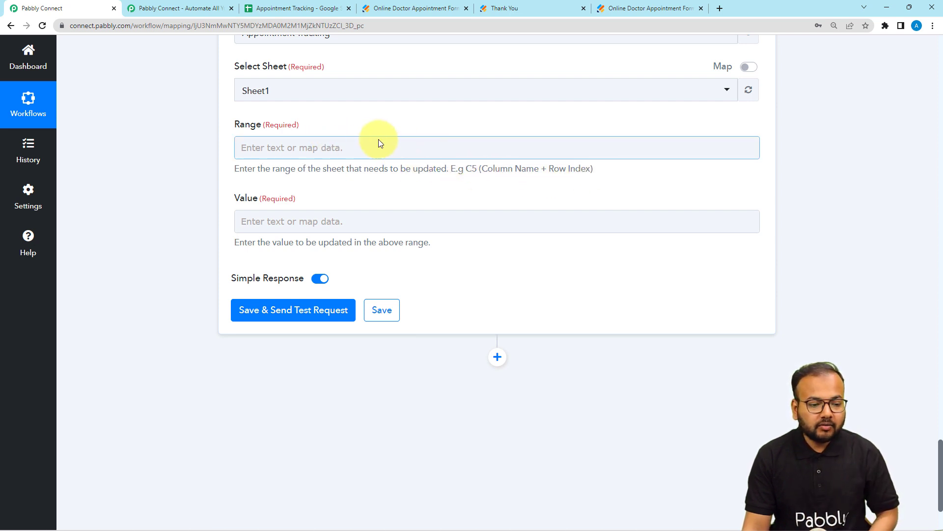
click(298, 11)
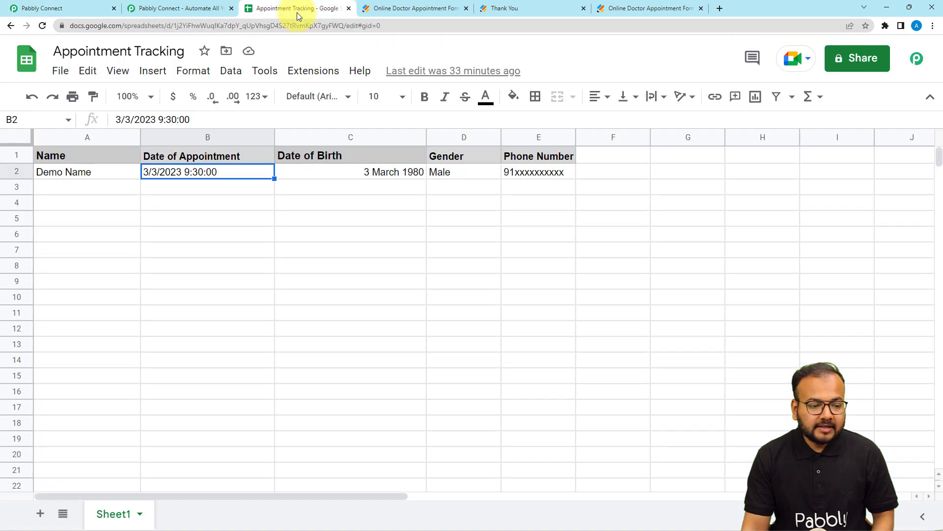
click(180, 182)
click(225, 176)
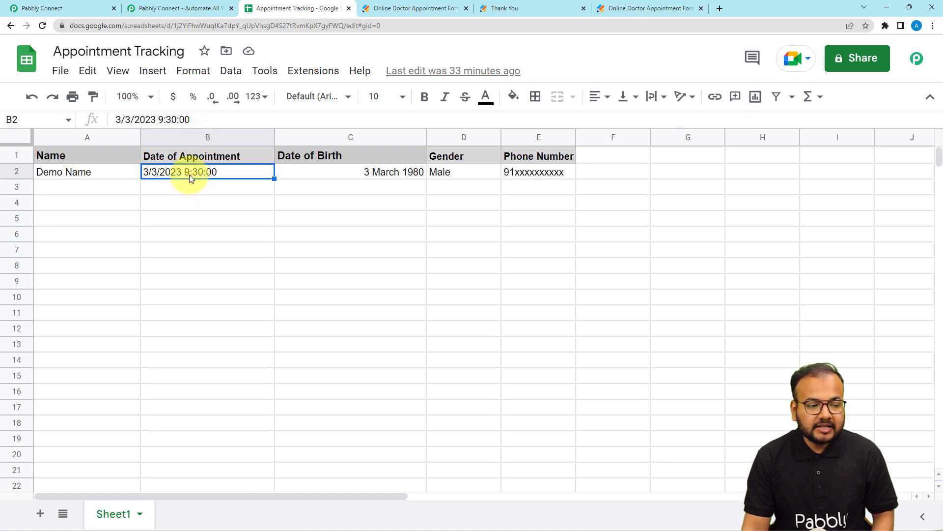
click(54, 9)
click(243, 141)
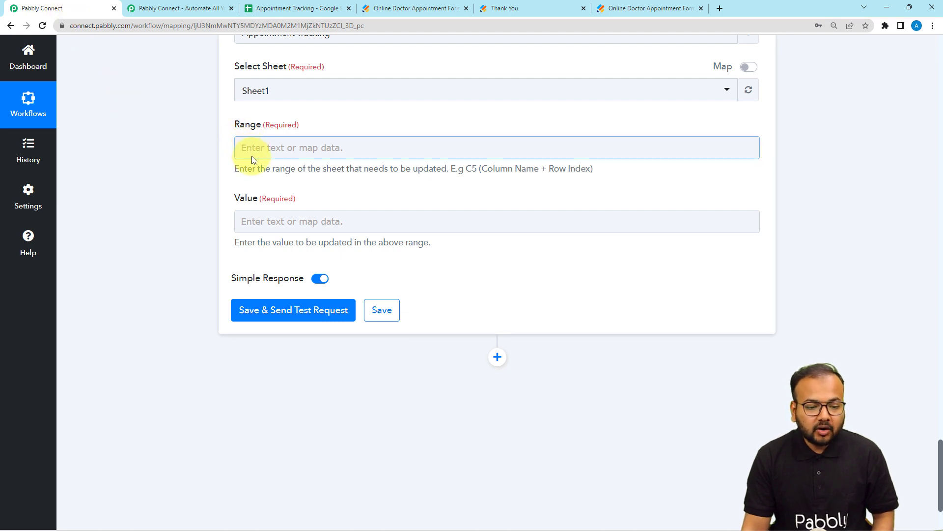
click(282, 152)
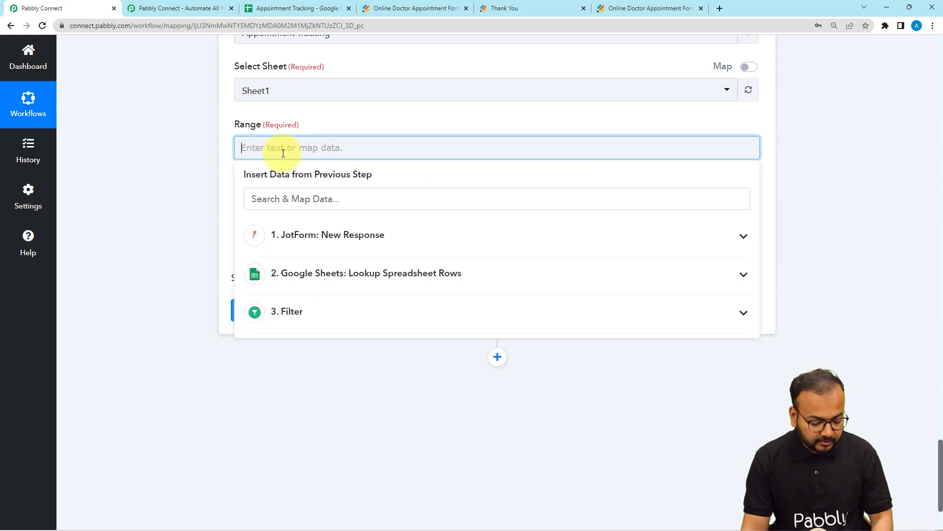
text(B)
click(187, 156)
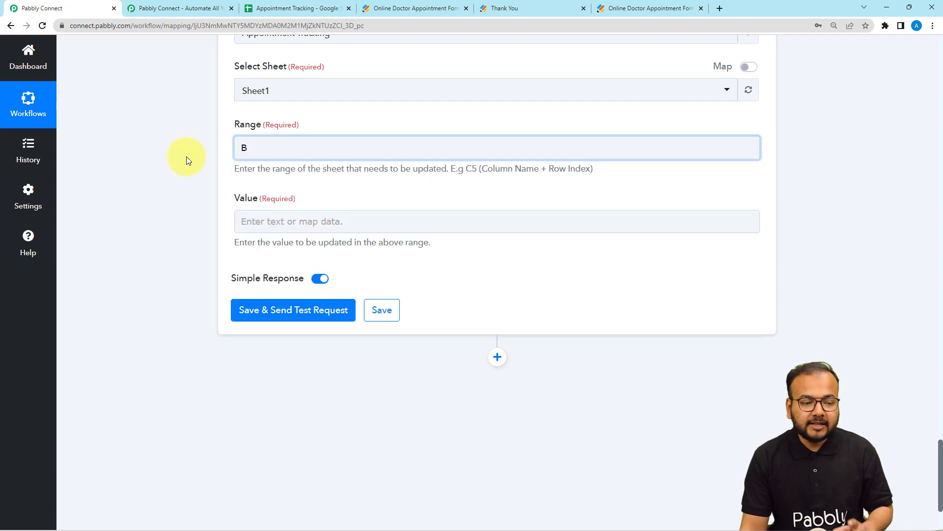
click(249, 150)
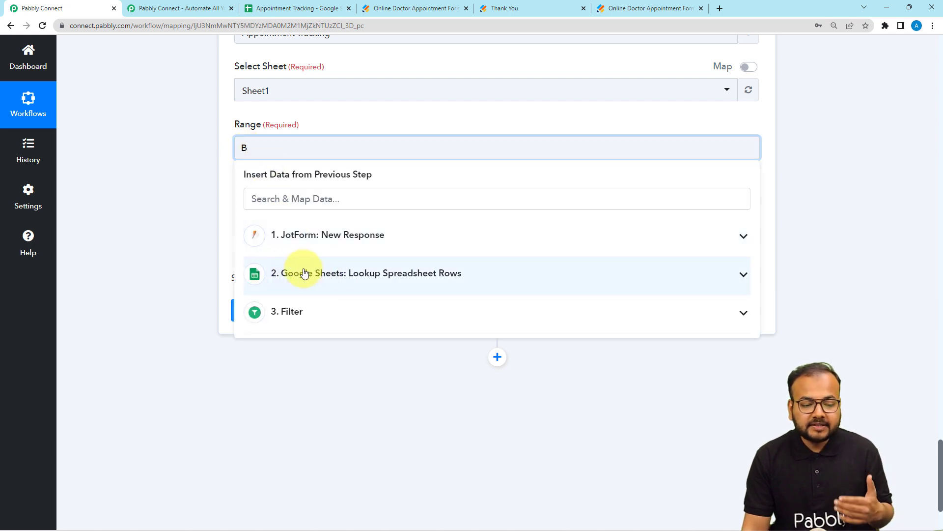
click(328, 285)
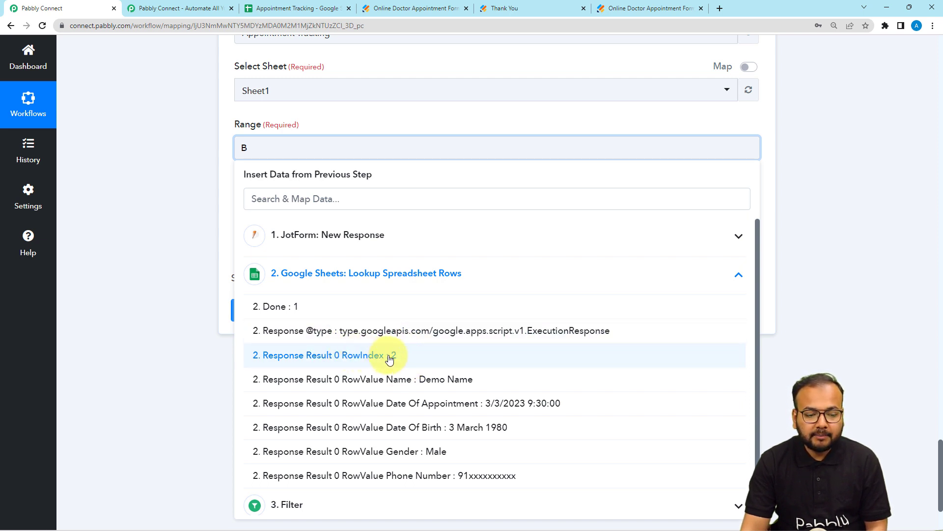
click(388, 357)
click(222, 175)
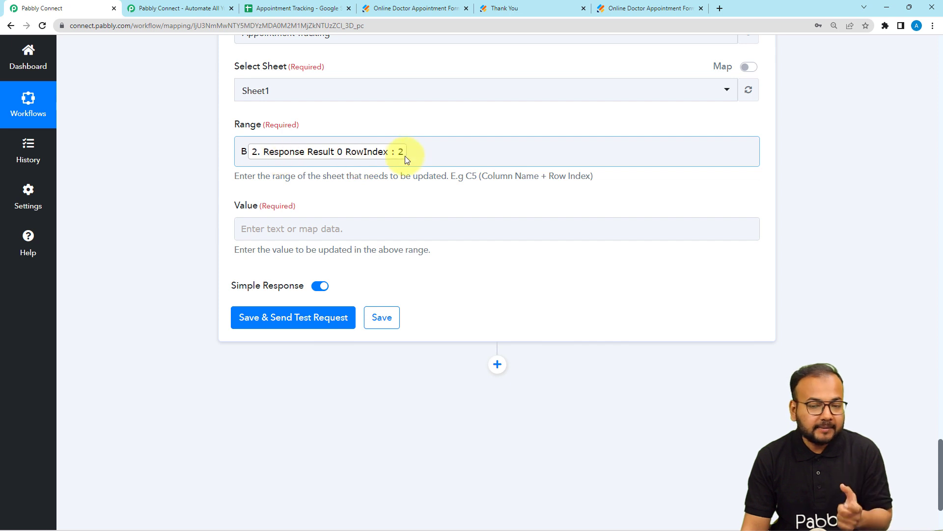
Map the looked-up row's Date Of Appointment as the update value, followed by a | separator
scroll(379, 193, down, 1)
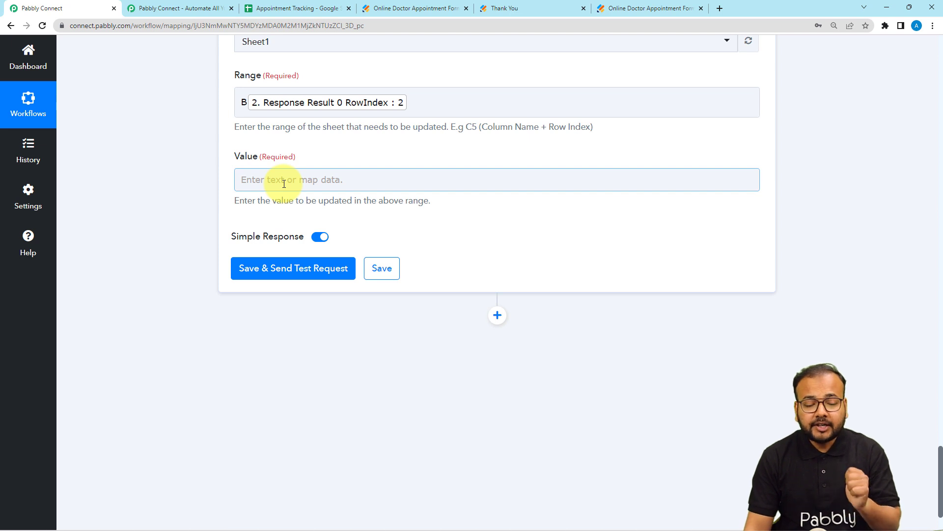
click(312, 8)
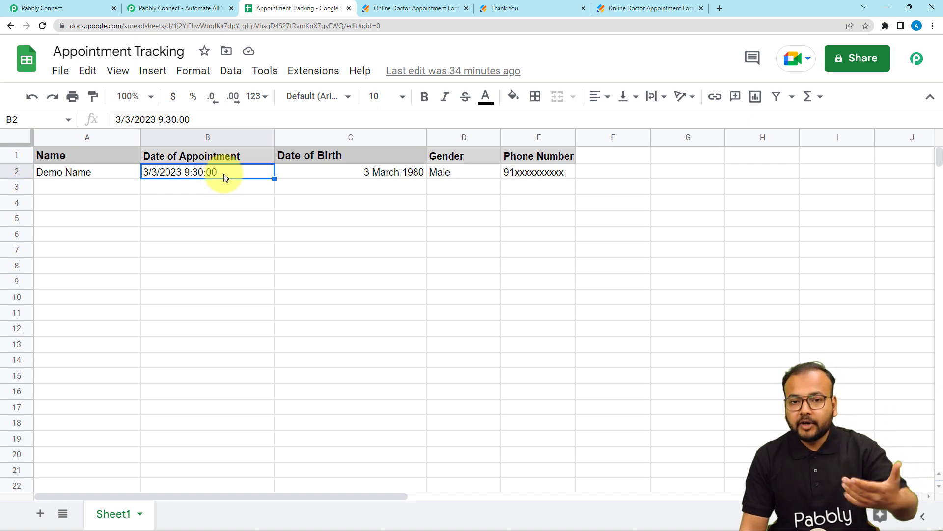
click(80, 9)
click(294, 183)
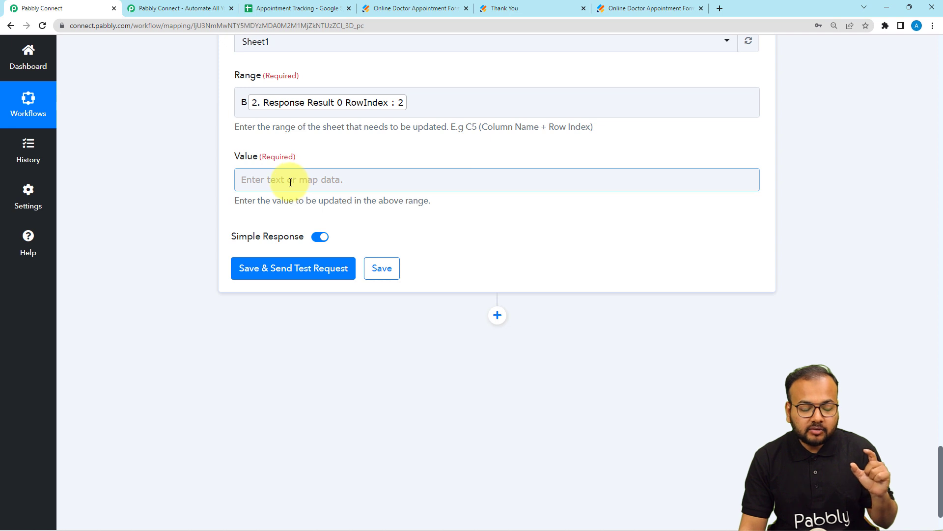
click(290, 182)
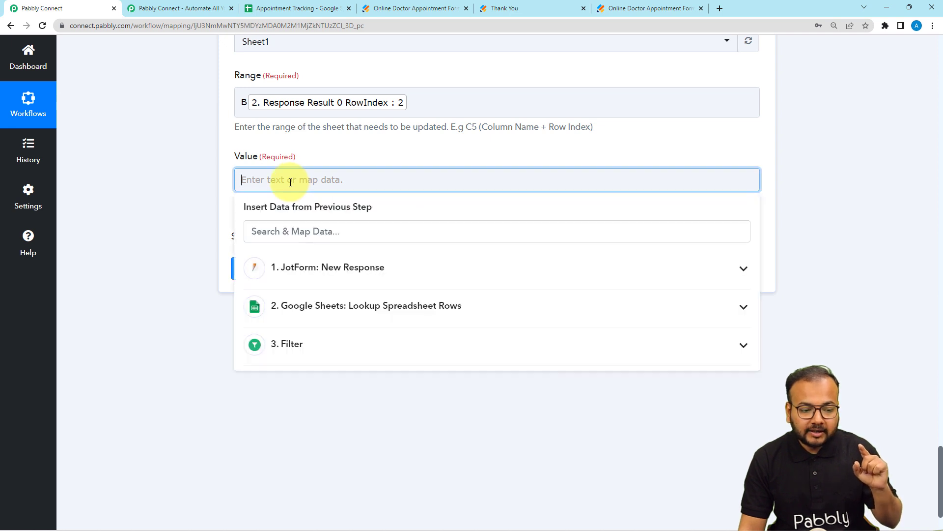
click(314, 316)
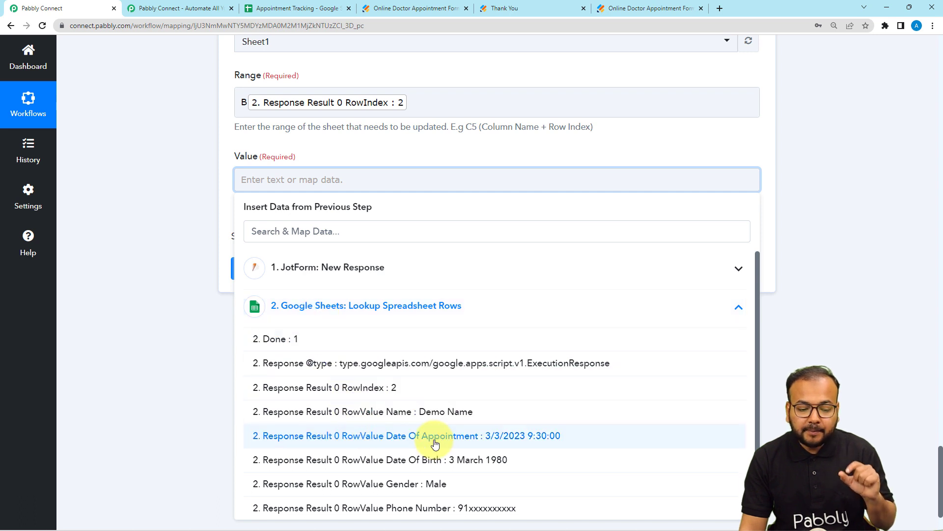
click(502, 444)
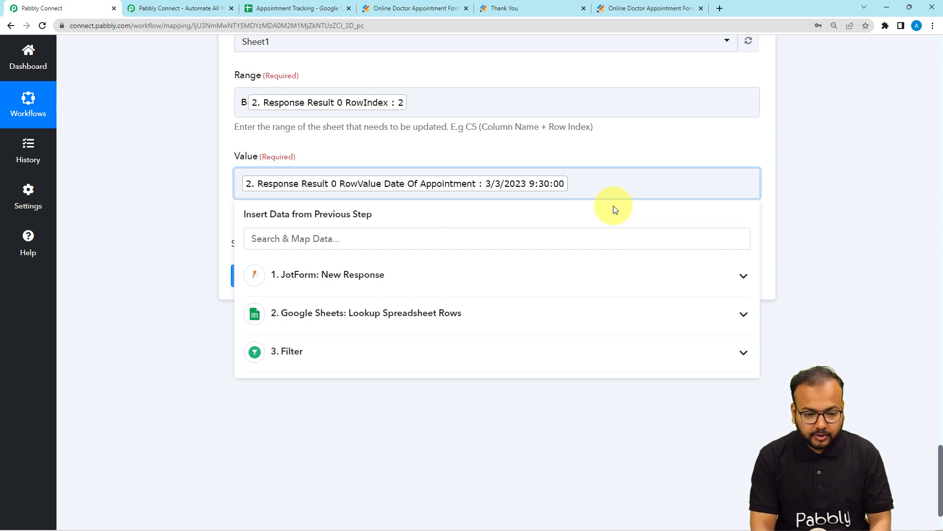
text(|)
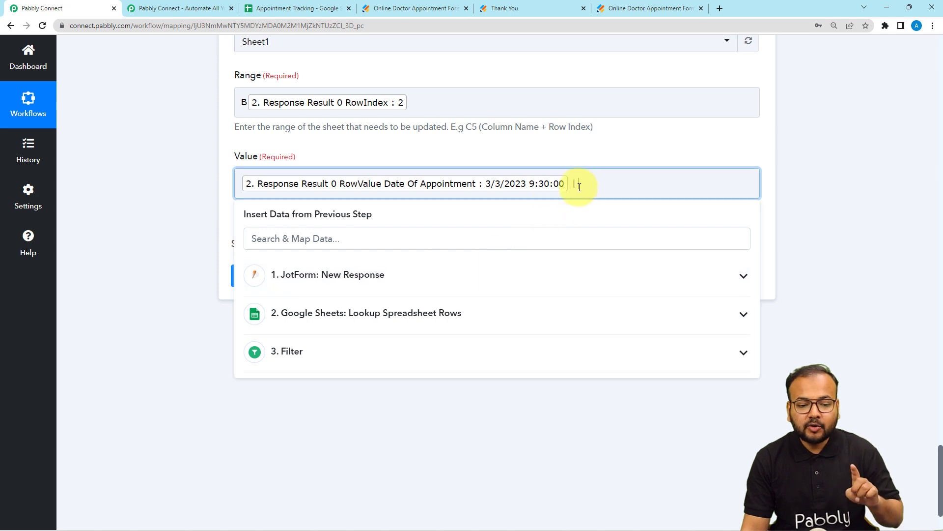
Append the JotForm RawRequest Q25 PreferredAppointment Date to the value after the separator
click(444, 283)
scroll(442, 322, down, 1)
scroll(442, 322, up, 1)
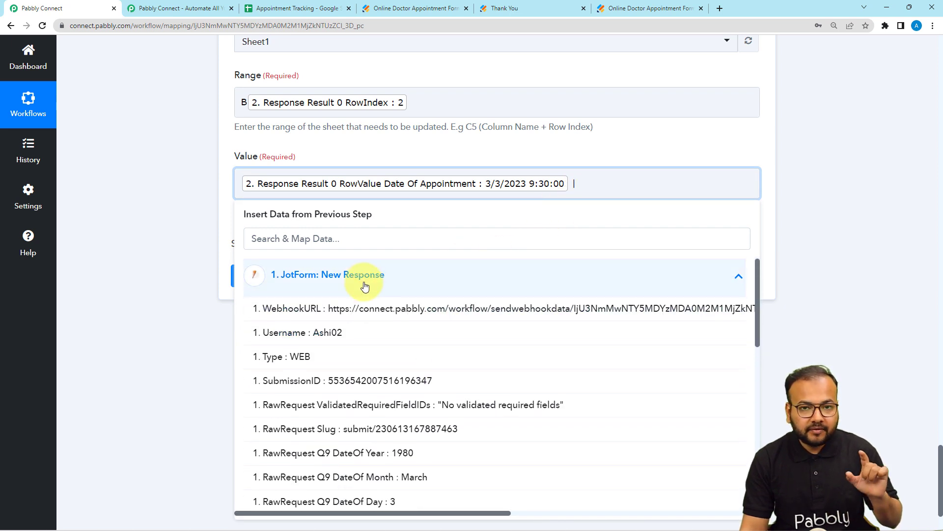
scroll(369, 332, down, 3)
scroll(369, 332, down, 1)
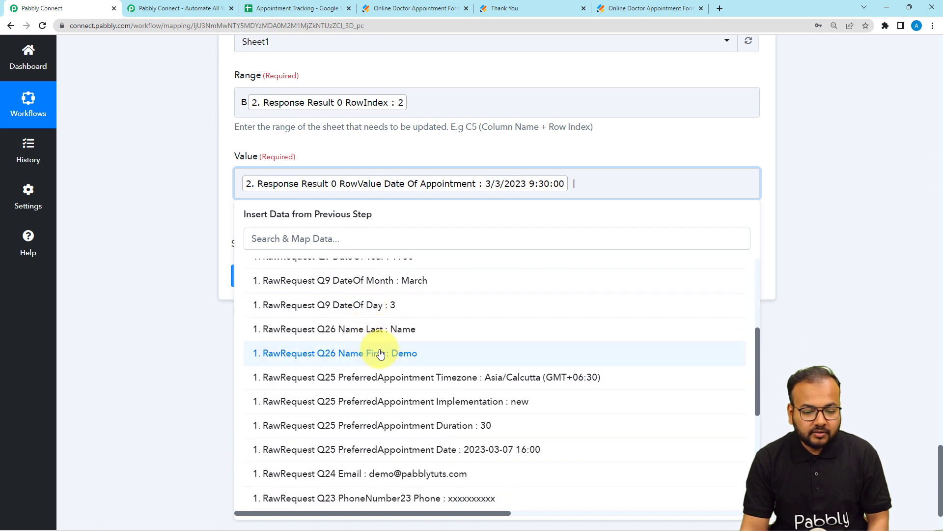
click(512, 457)
click(134, 217)
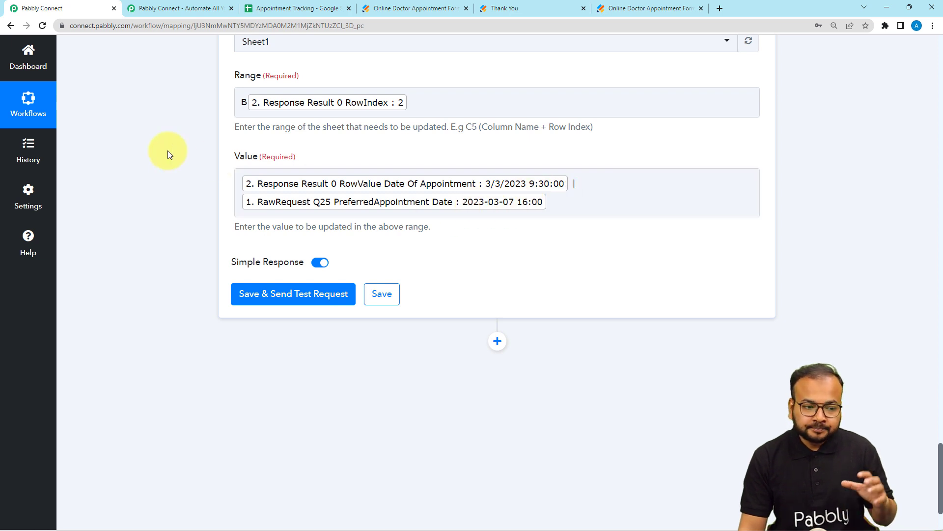
Save the cell update and send a test request, and widen the Date of Appointment column in Google Sheets to check the result
scroll(281, 206, down, 2)
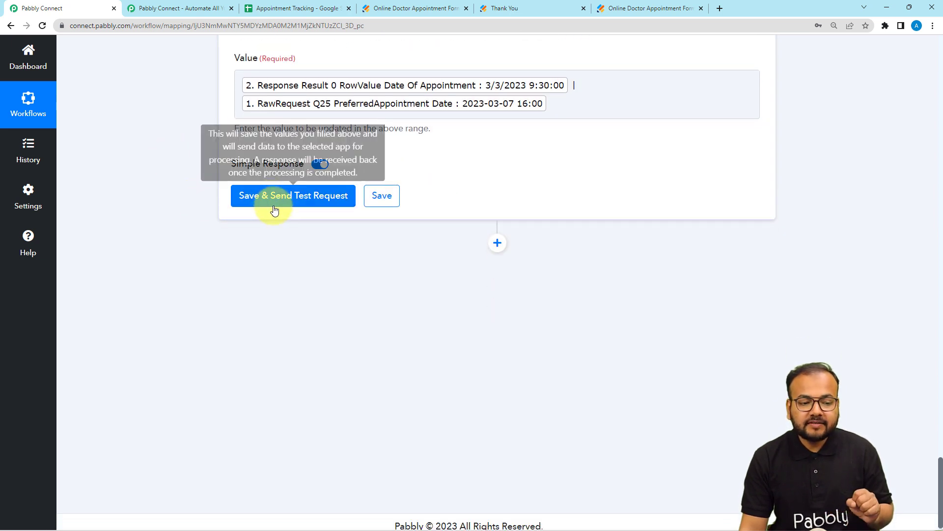
click(275, 8)
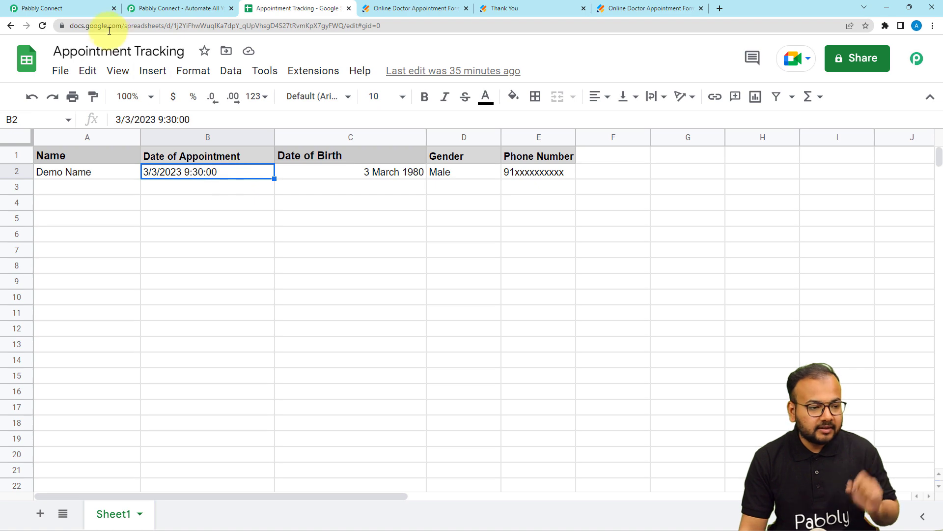
click(88, 8)
click(240, 207)
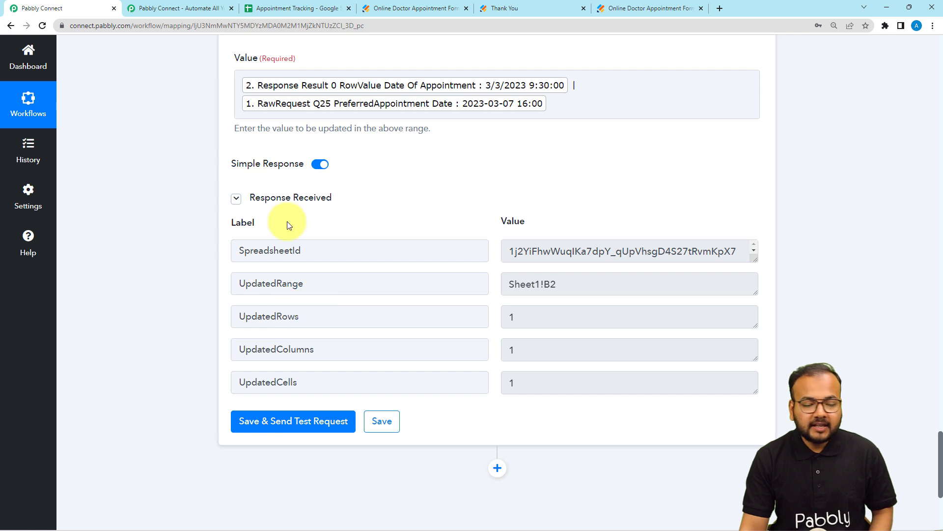
click(260, 6)
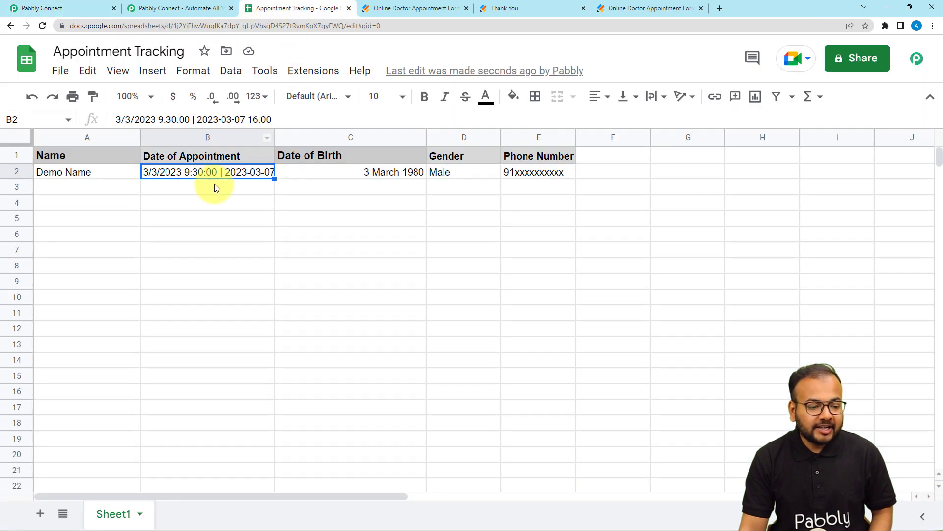
drag(273, 137, 326, 138)
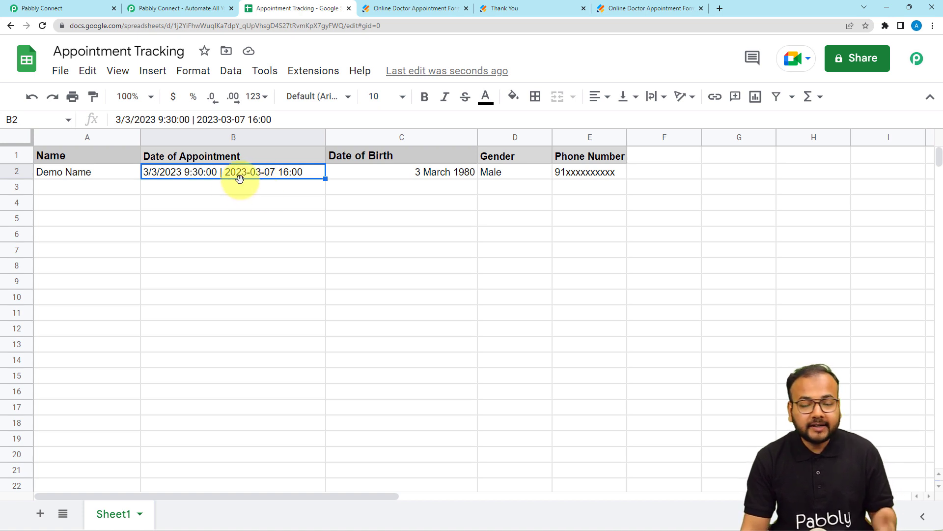
Return to Pabbly Connect and collapse the Update Cell Value and Lookup Spreadsheet Rows steps of the workflow
click(84, 7)
scroll(146, 127, up, 4)
scroll(150, 128, up, 10)
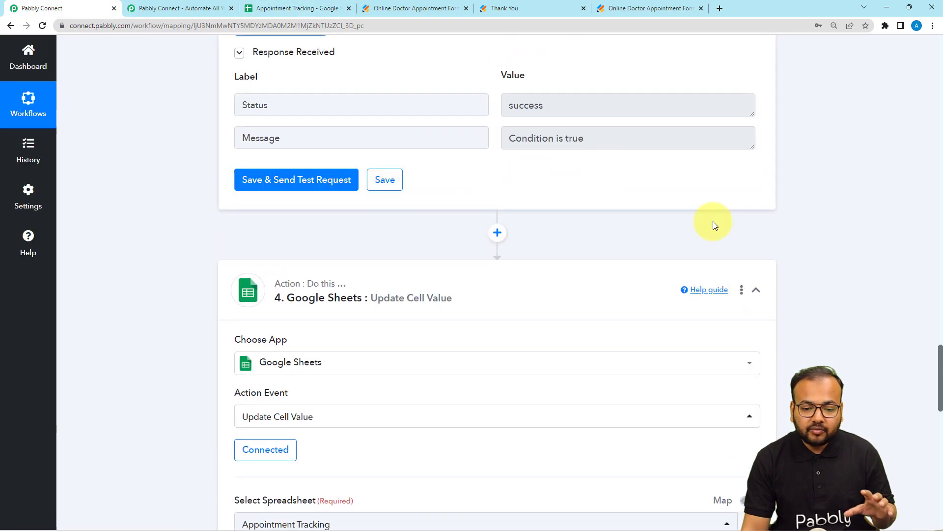
click(756, 290)
scroll(824, 263, up, 15)
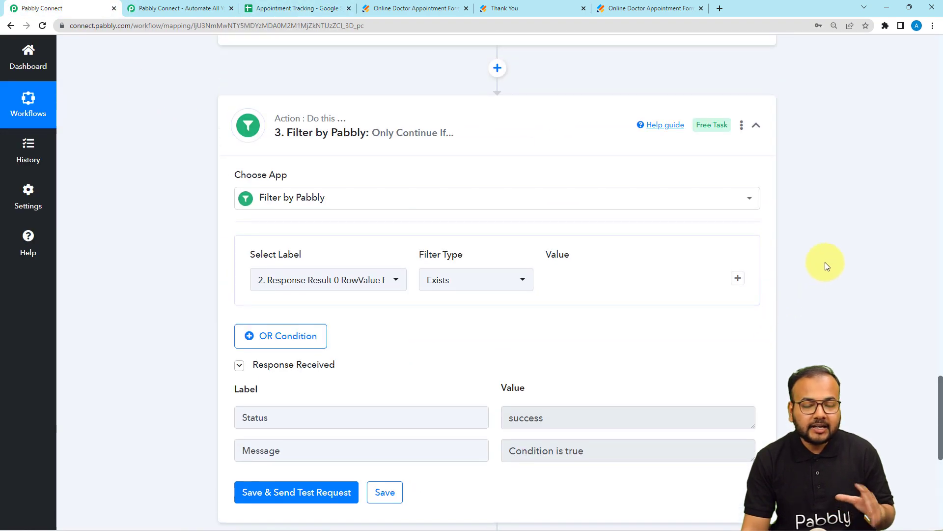
scroll(824, 261, up, 10)
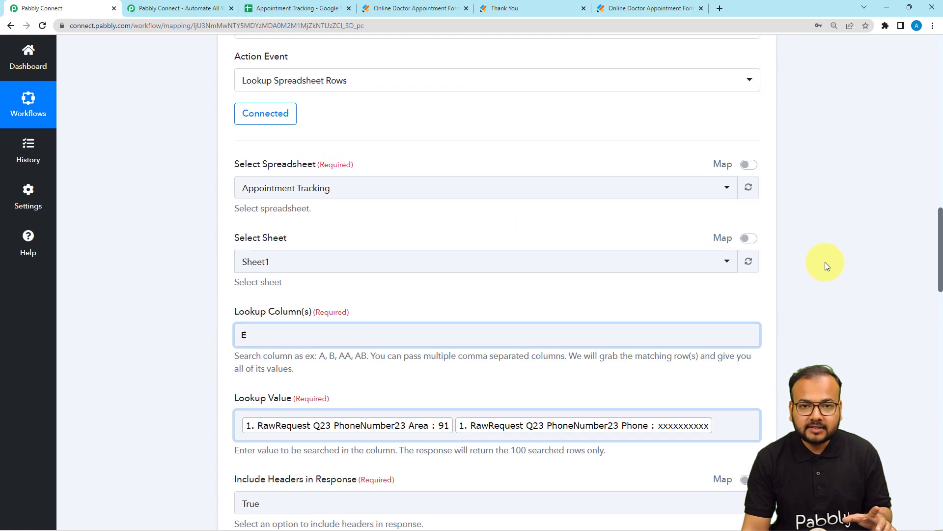
click(756, 196)
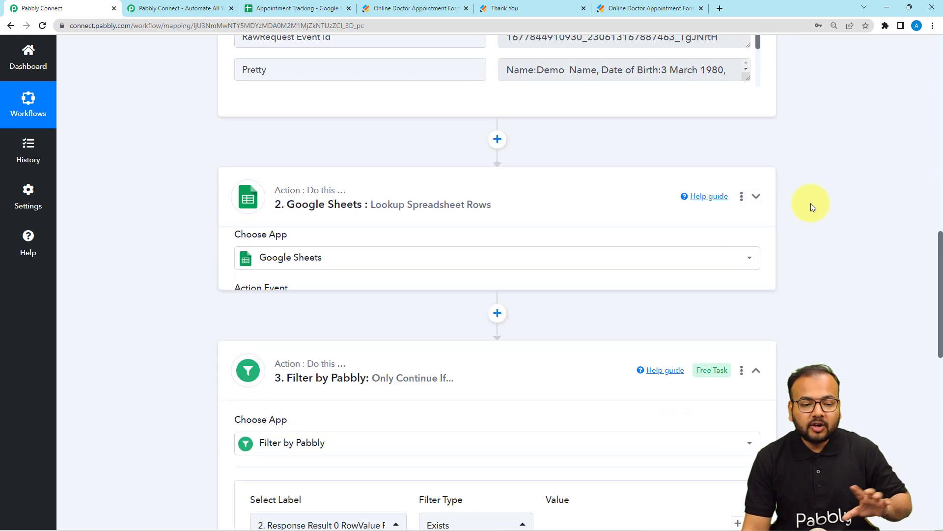
scroll(811, 203, up, 7)
scroll(810, 202, up, 7)
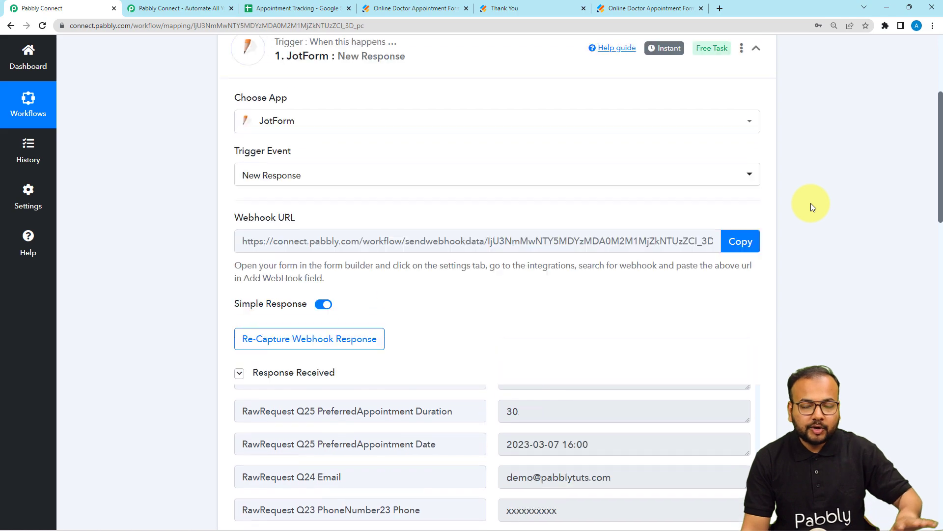